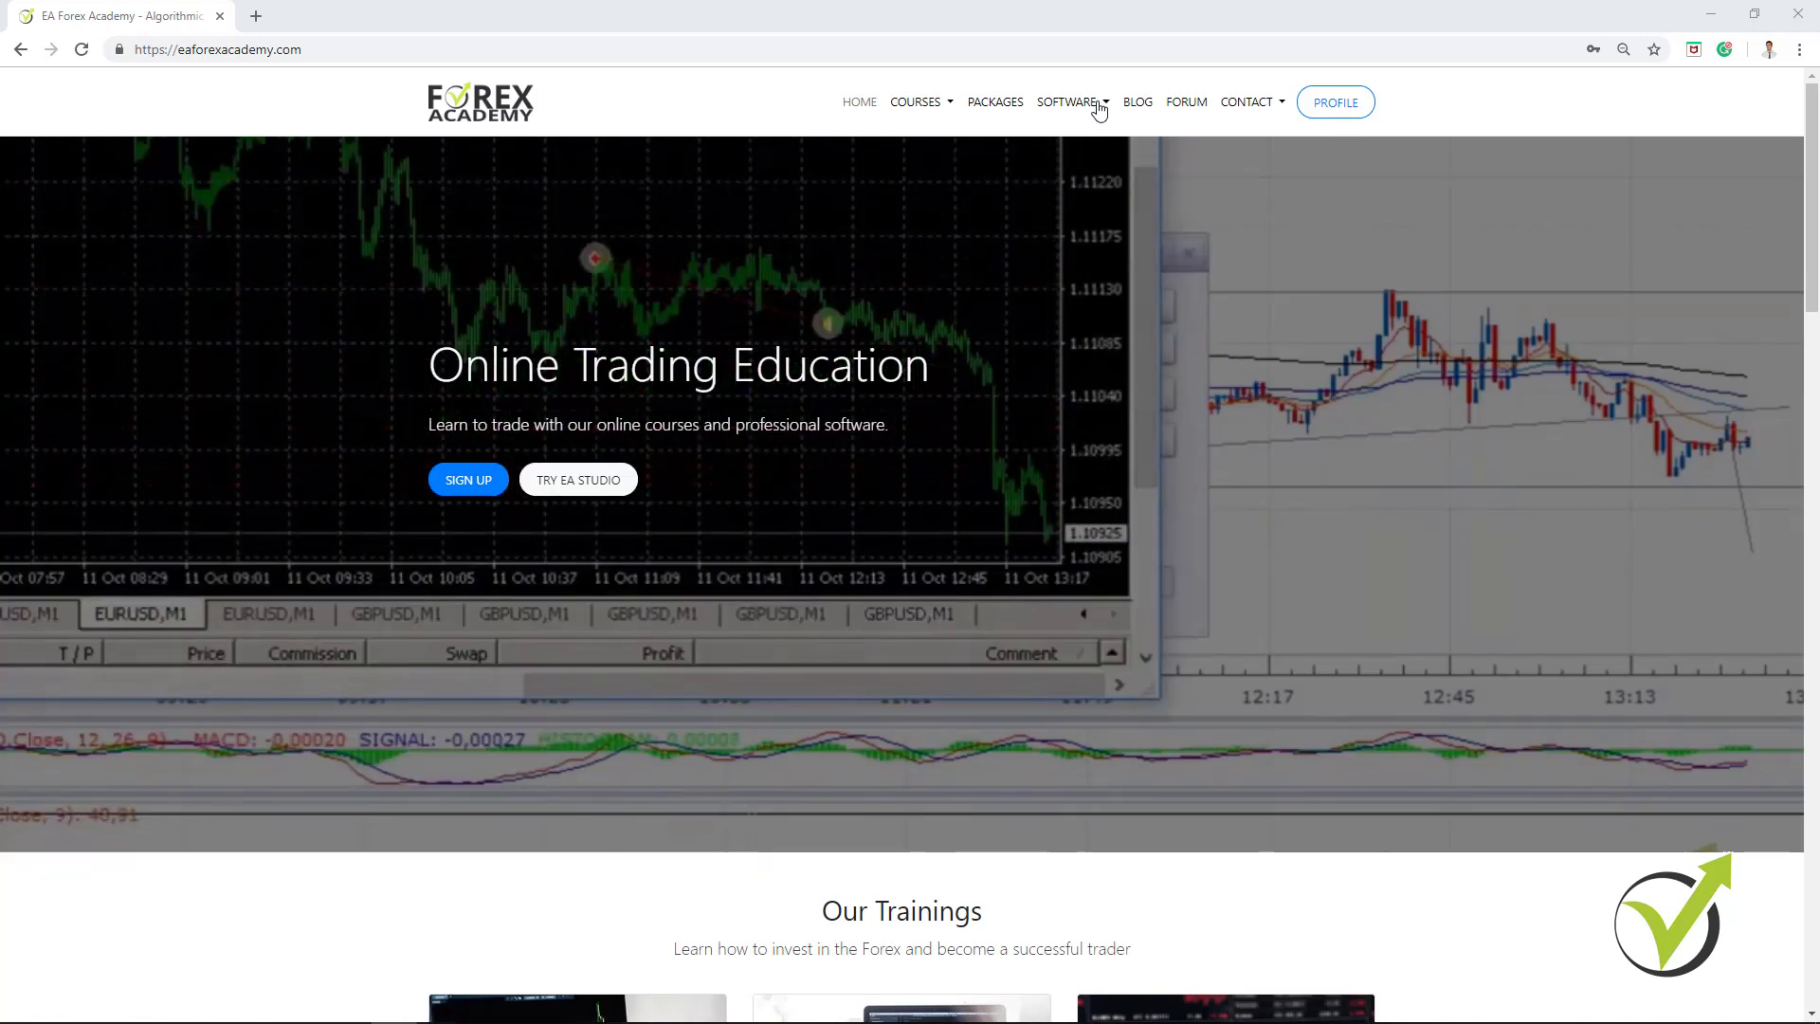
# Launch Expert Advisor Studio from the academy's Software list, empty the strategy collection, and return to the Strategy editor.
pyautogui.click(1099, 110)
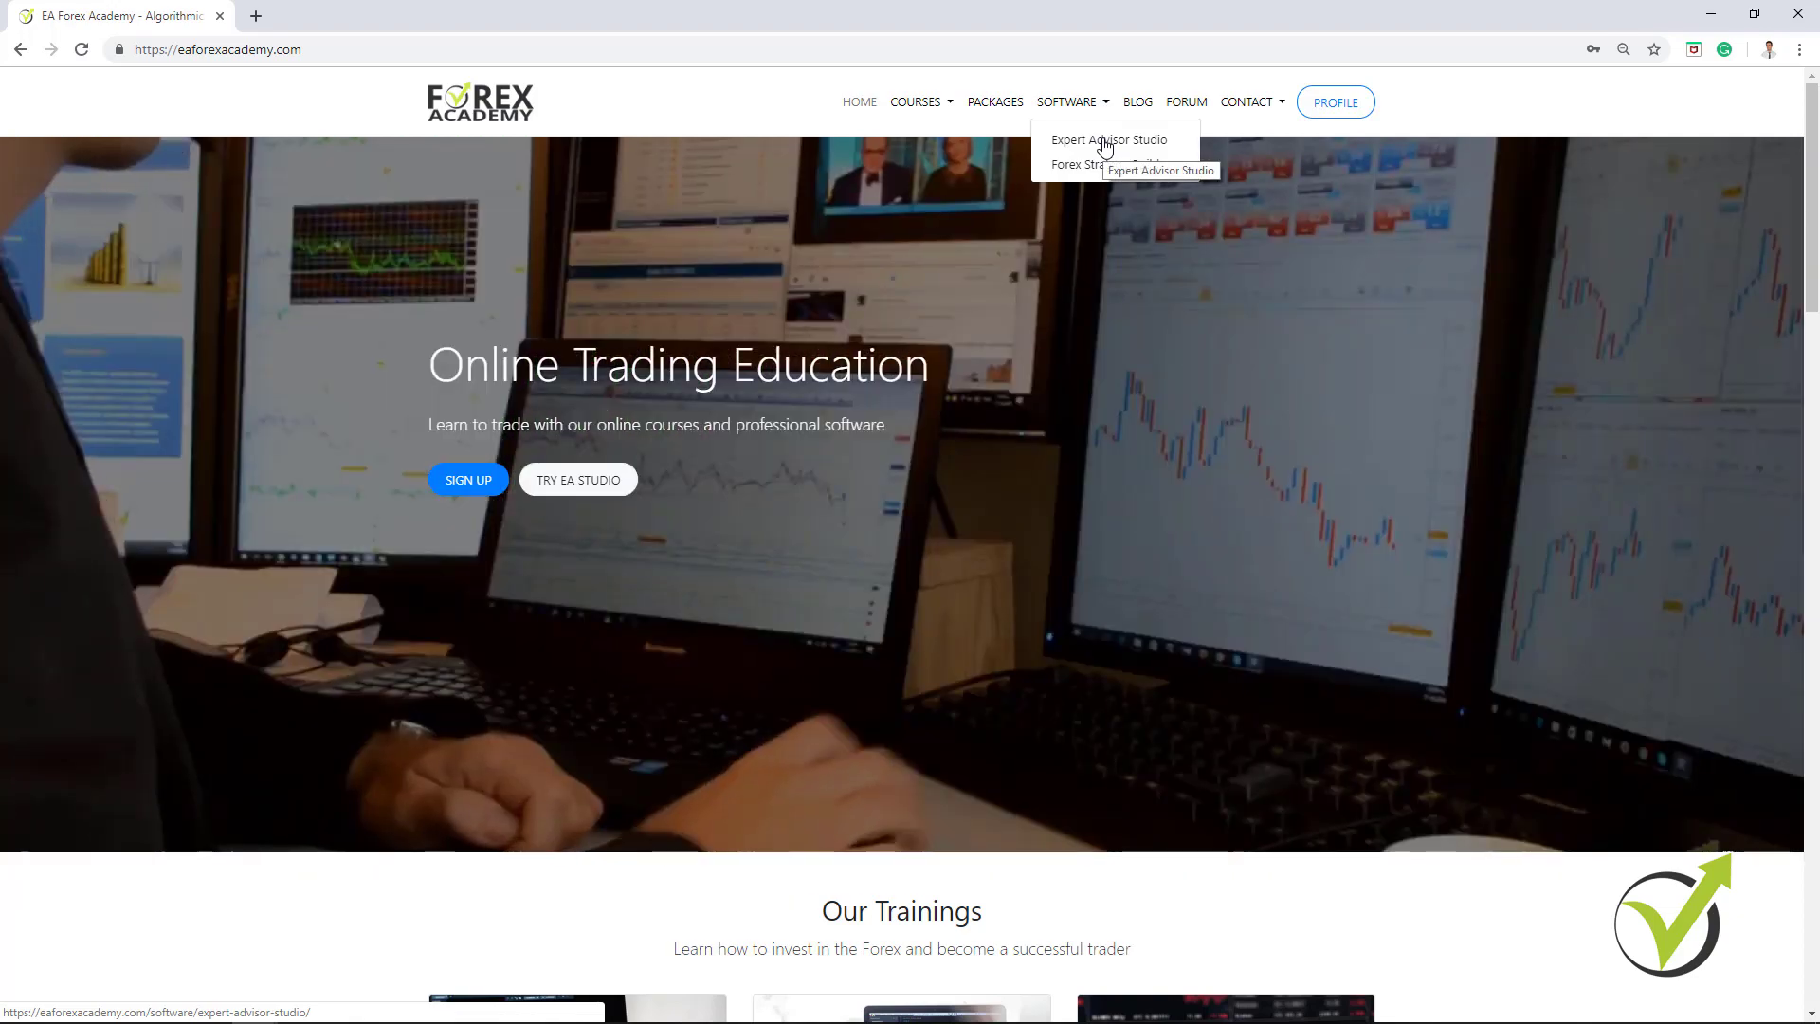
pyautogui.click(1104, 143)
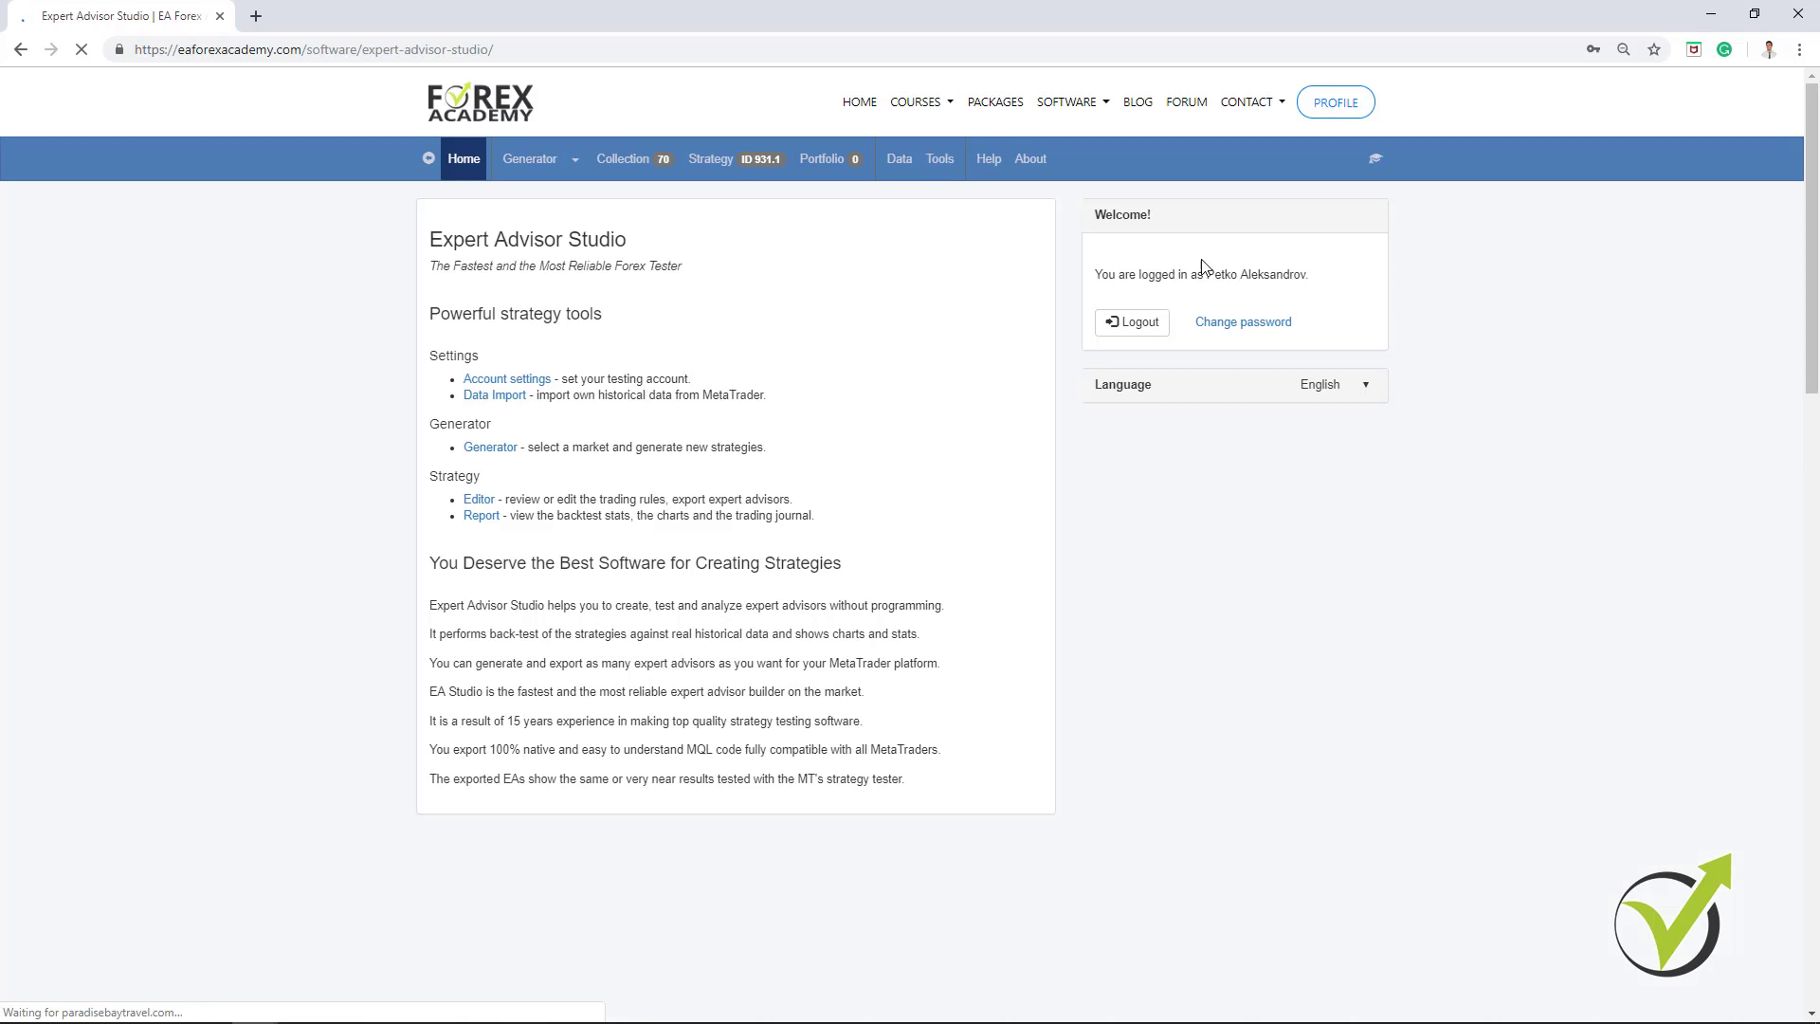
pyautogui.click(650, 167)
pyautogui.click(1366, 204)
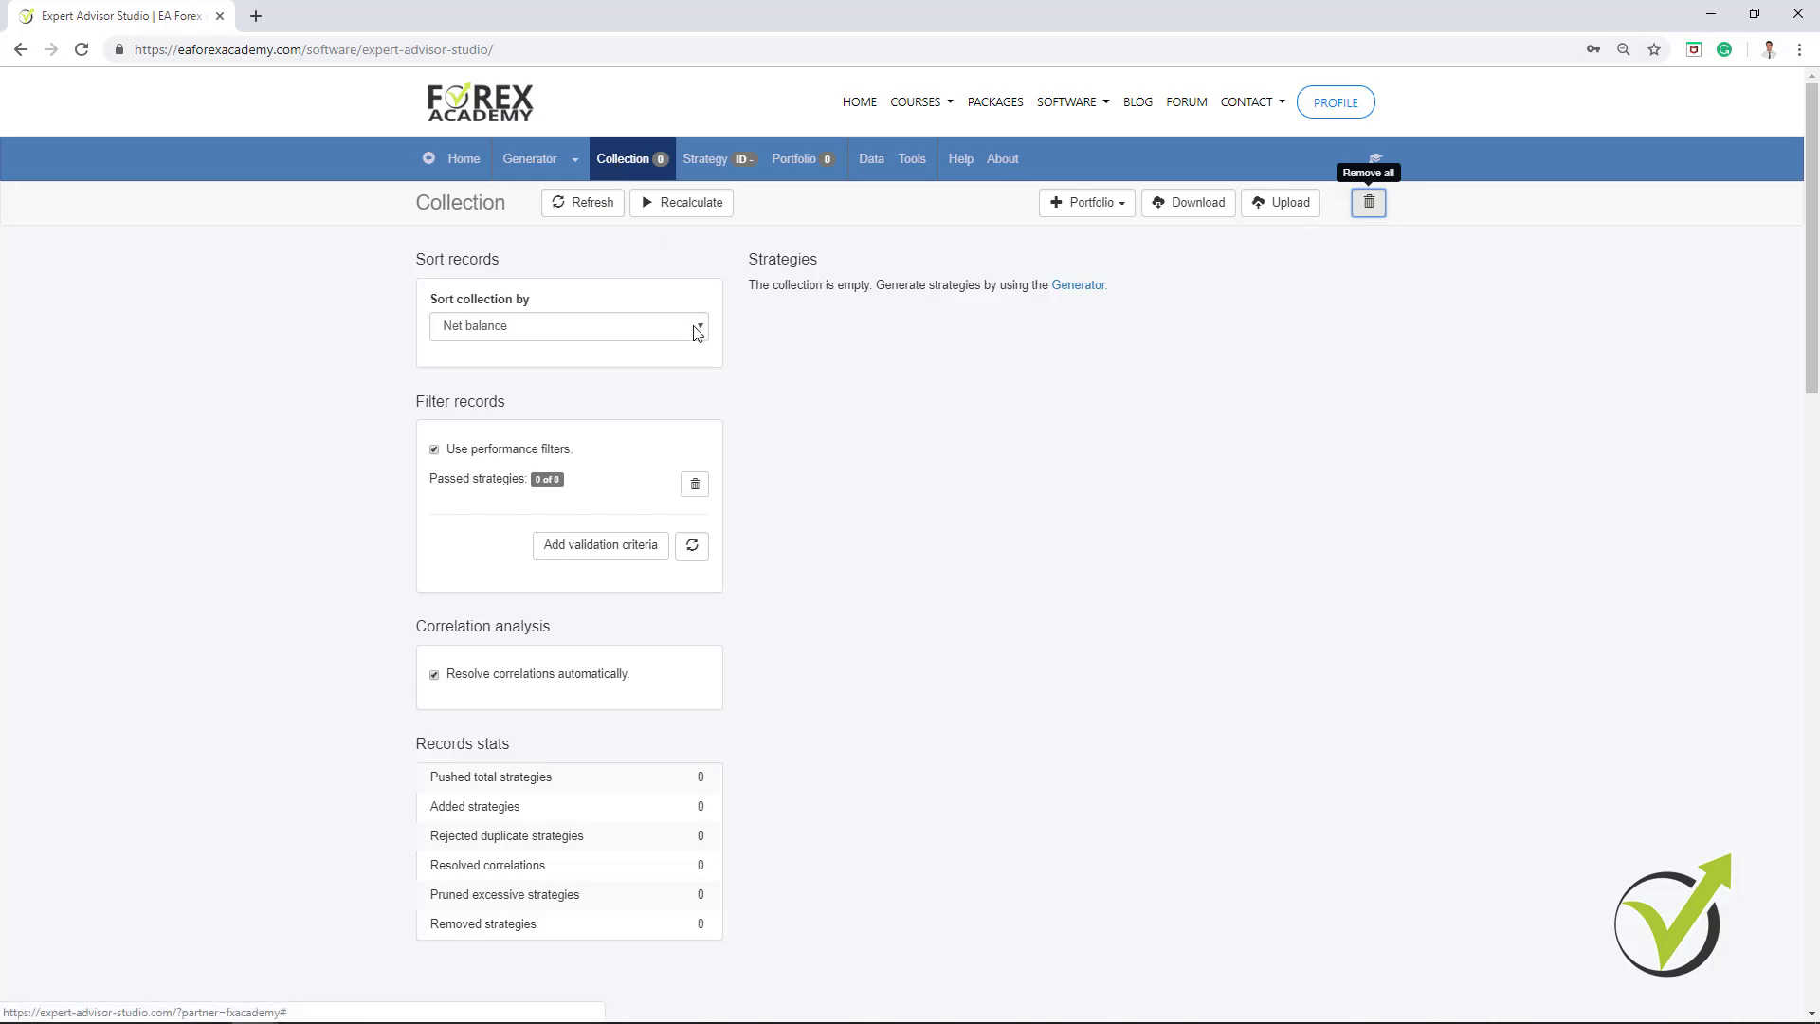
pyautogui.click(707, 160)
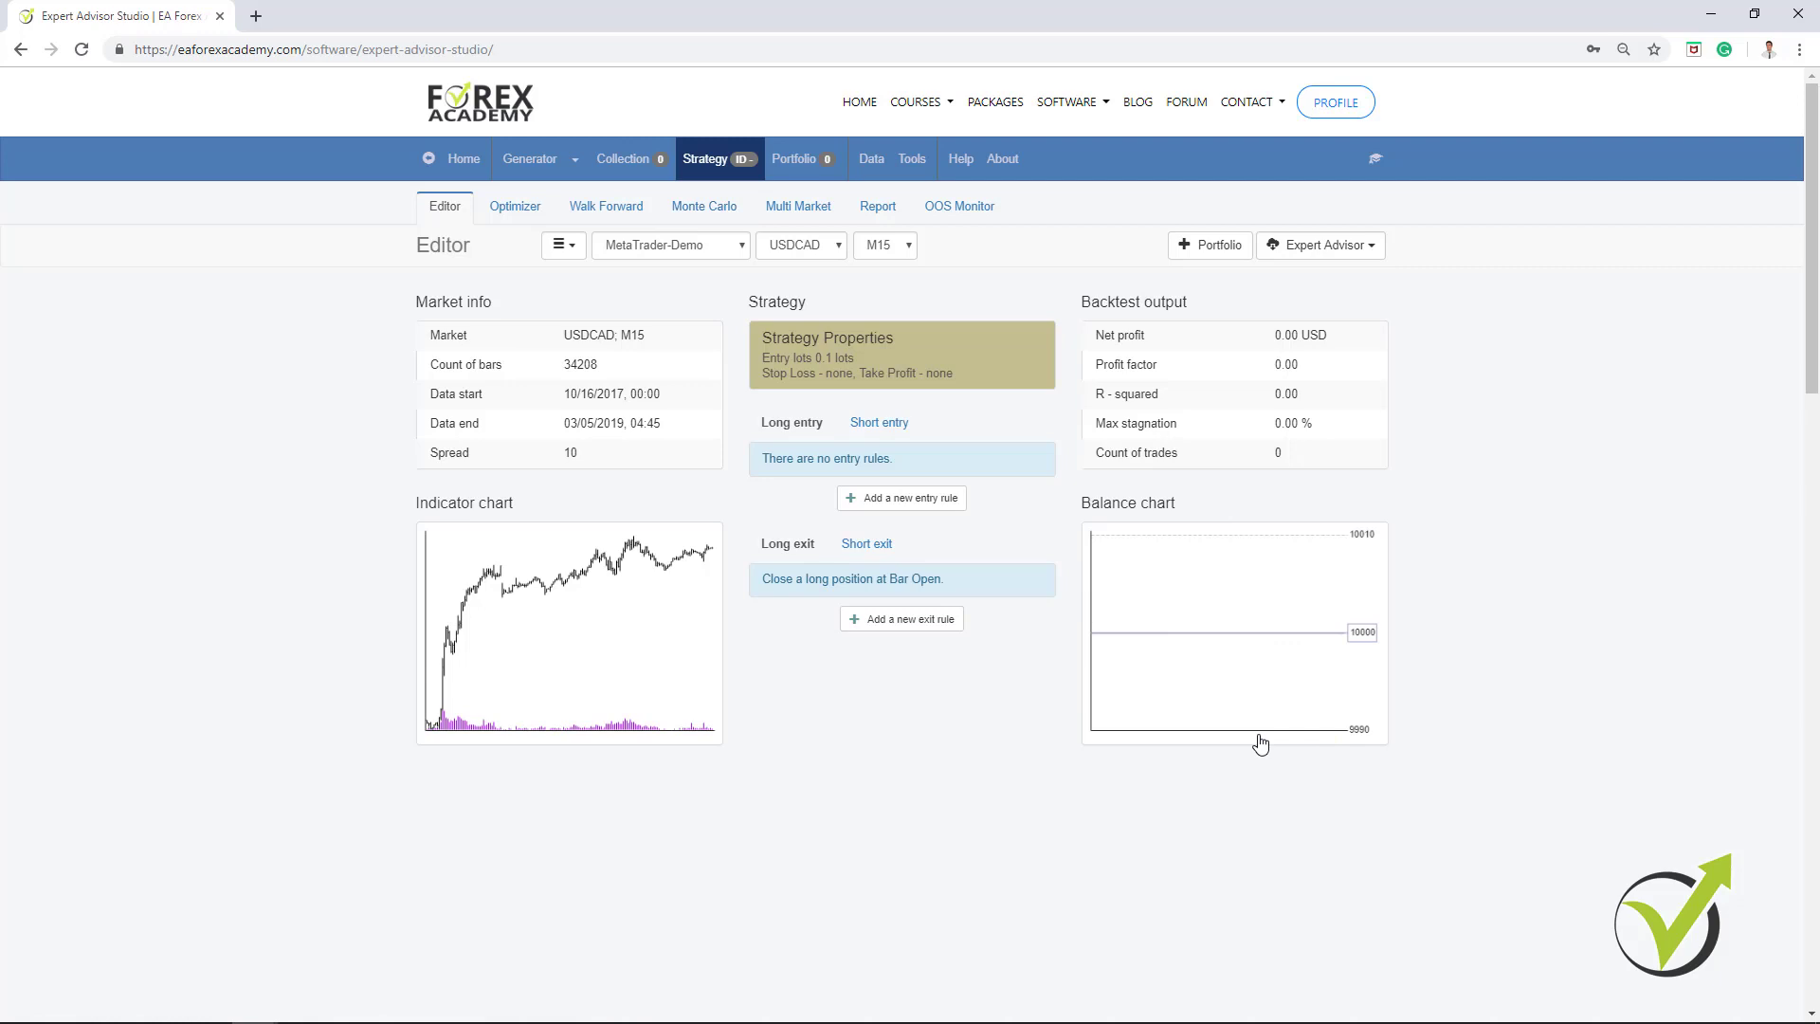
# Enable 'Use the Common Acceptance Criteria' in the USDCAD M15 Generator settings.
pyautogui.click(529, 159)
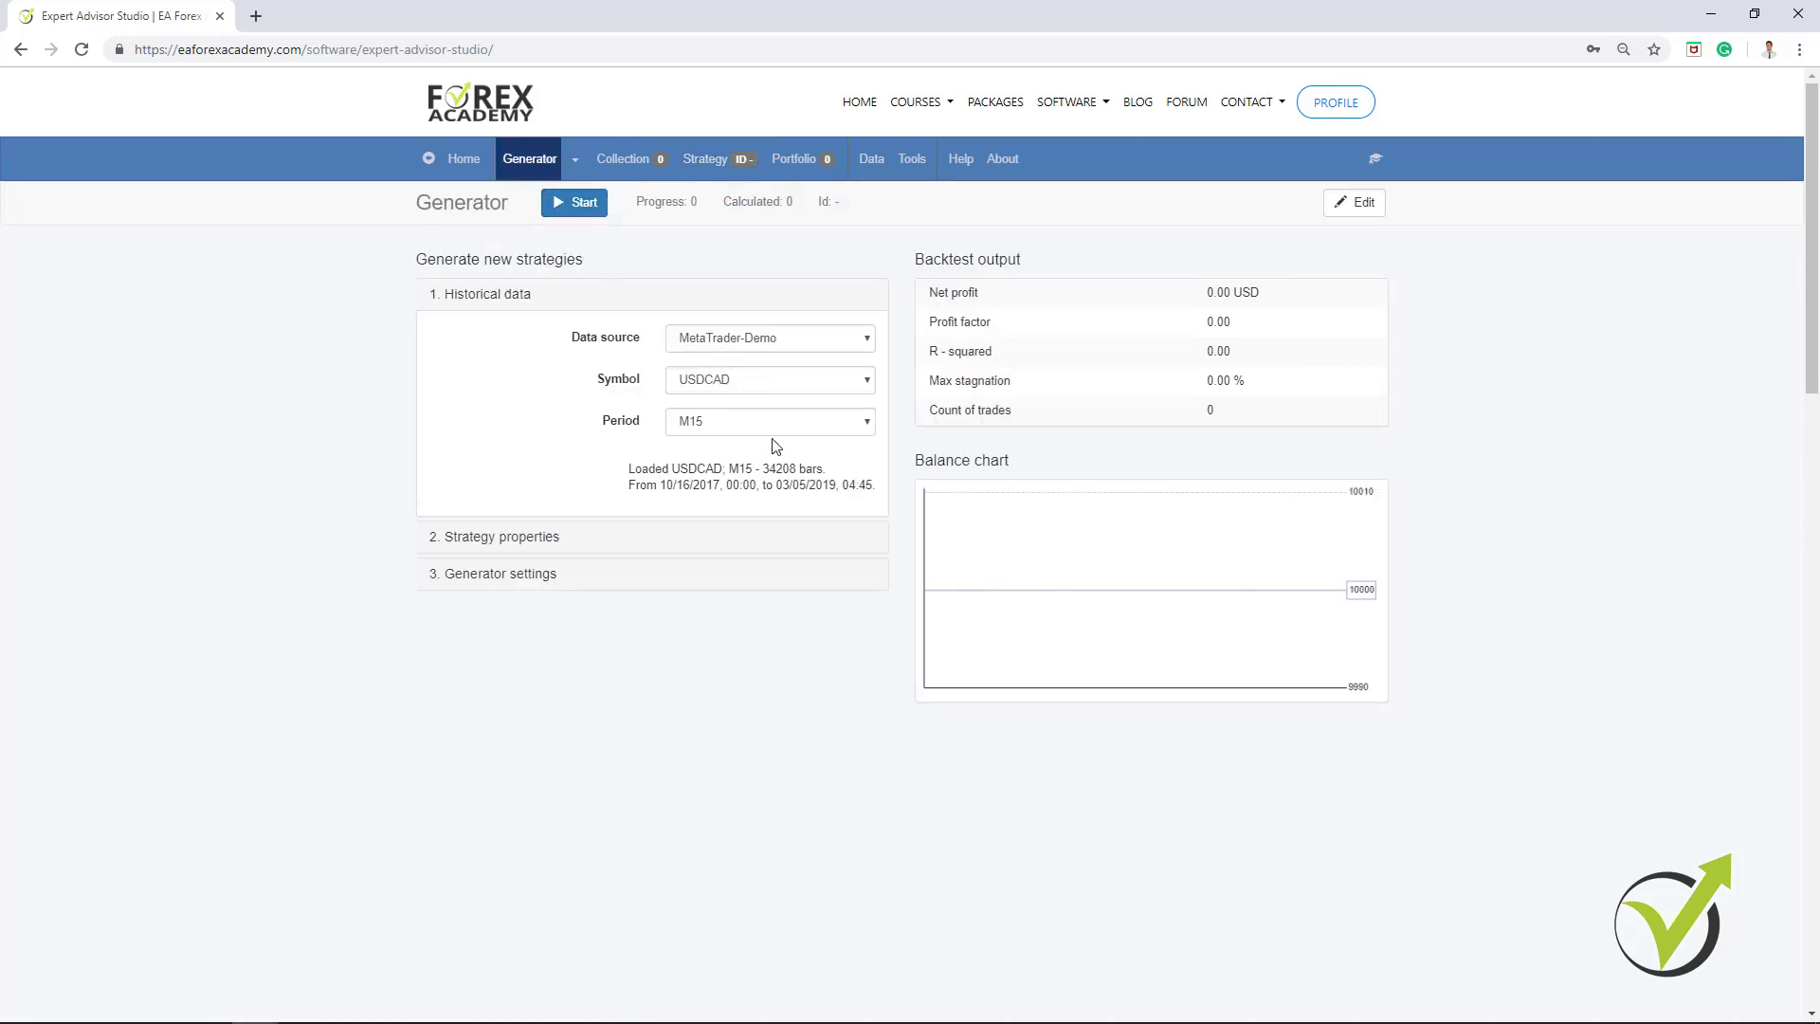
pyautogui.click(477, 541)
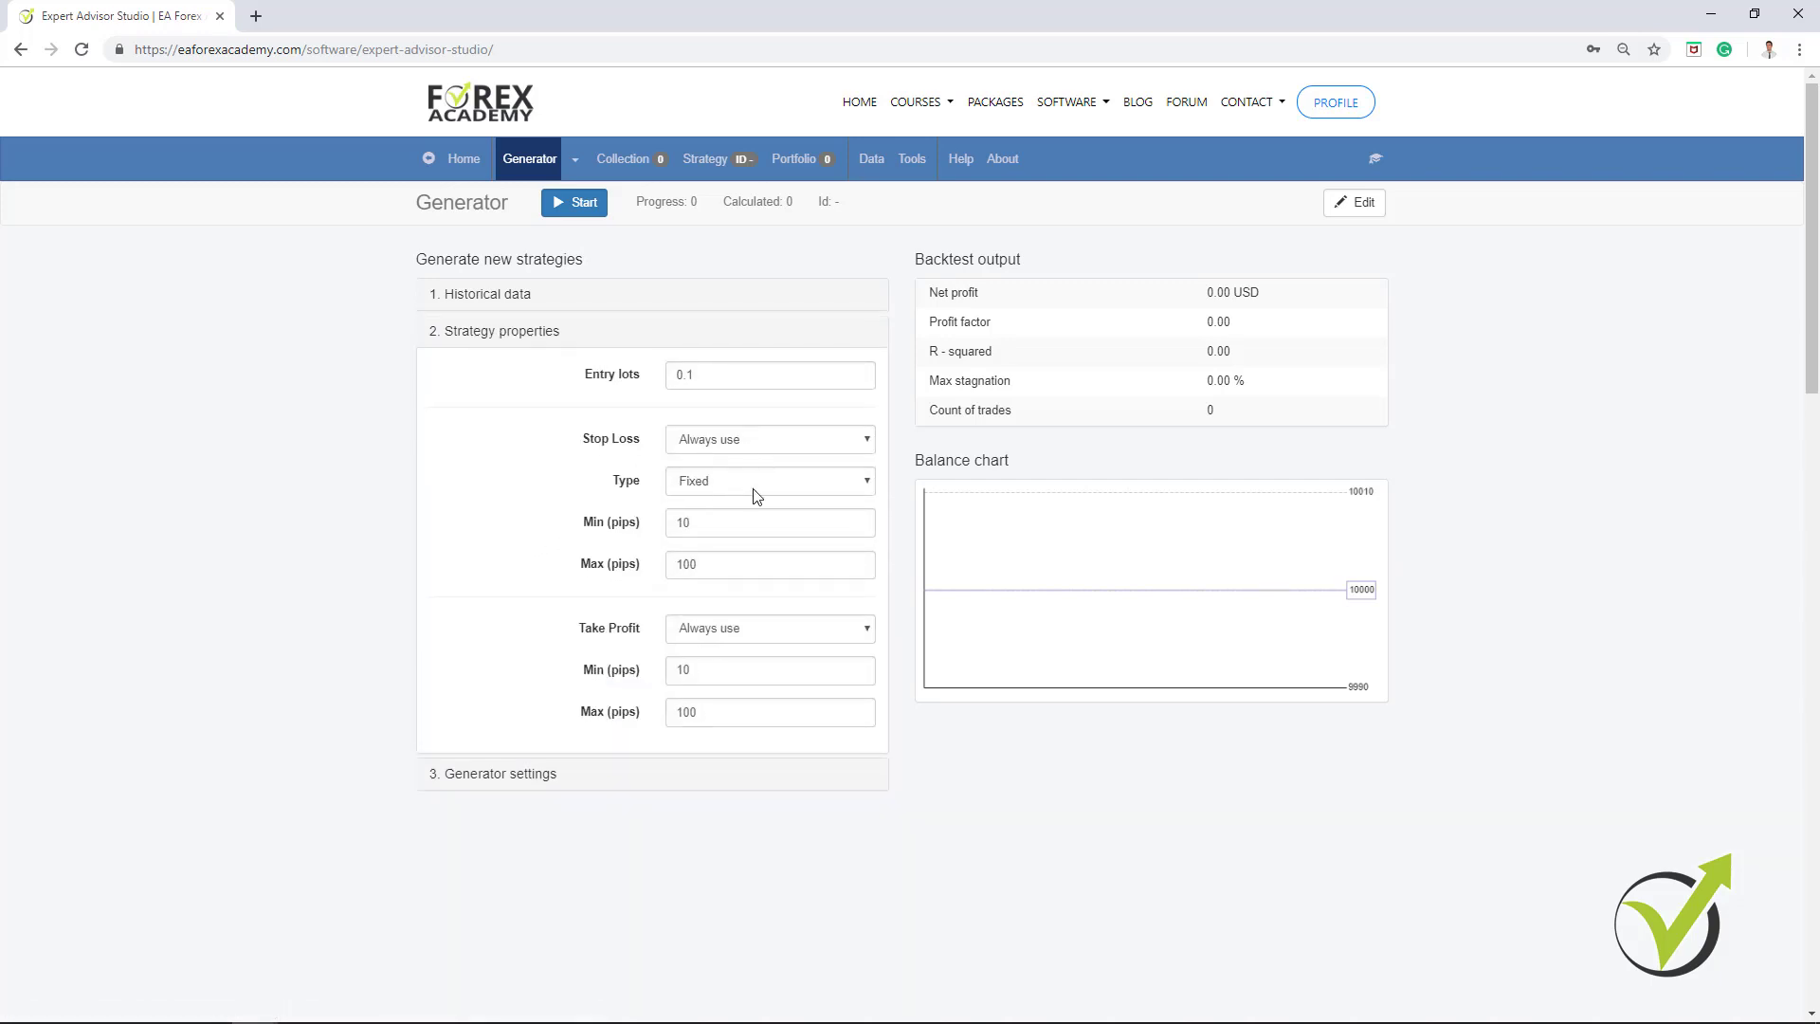
pyautogui.click(509, 779)
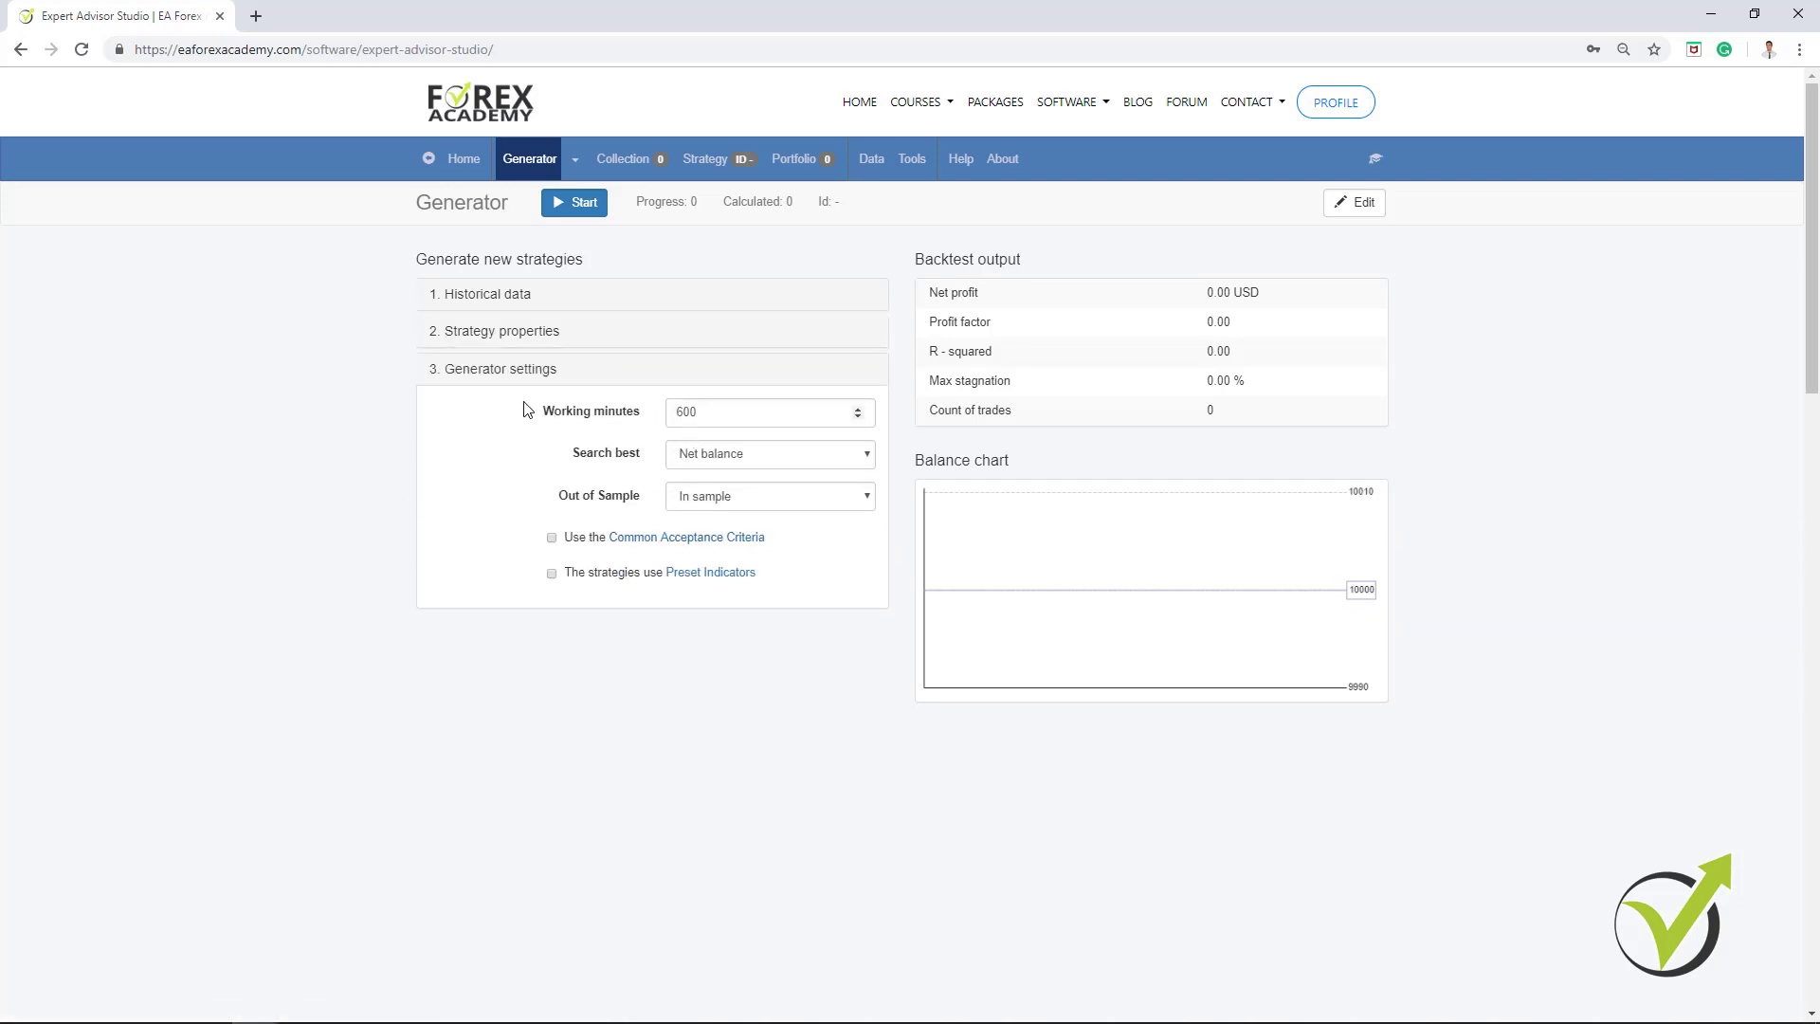
pyautogui.click(552, 538)
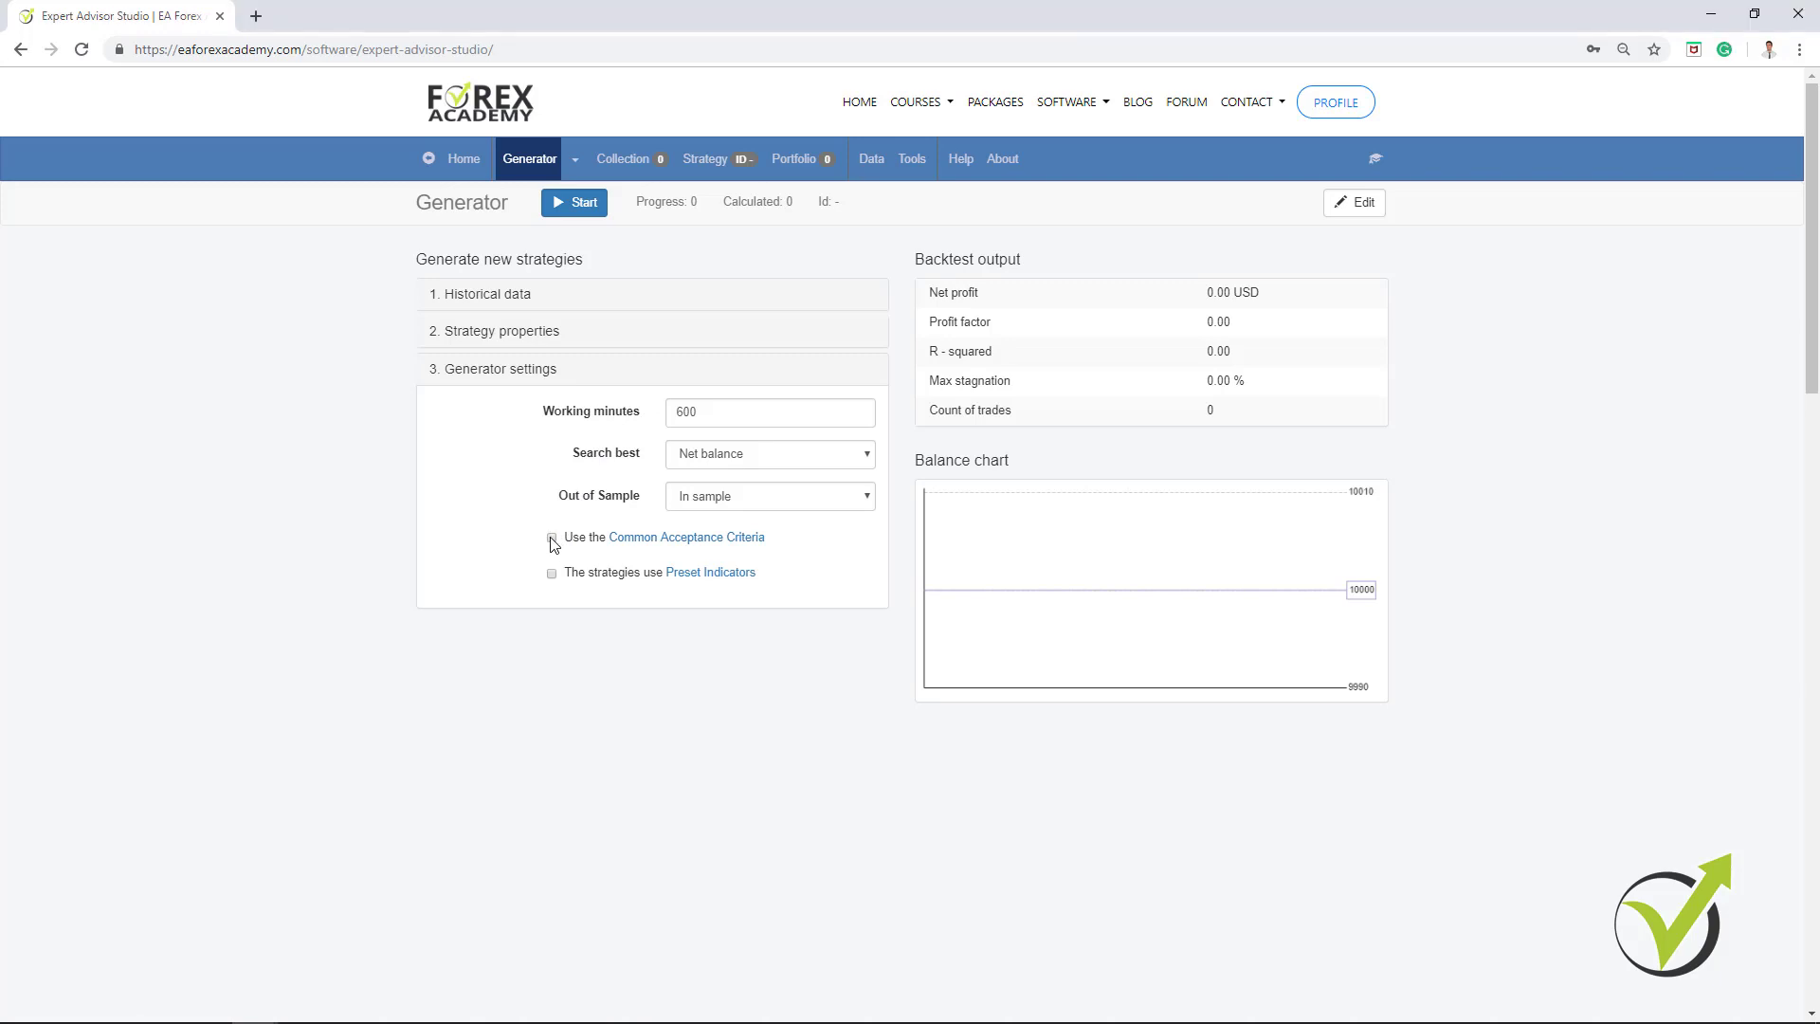
# On the Common Acceptance Criteria page, add a complete-backtest rule: Minimum backtest quality 98.
pyautogui.click(677, 542)
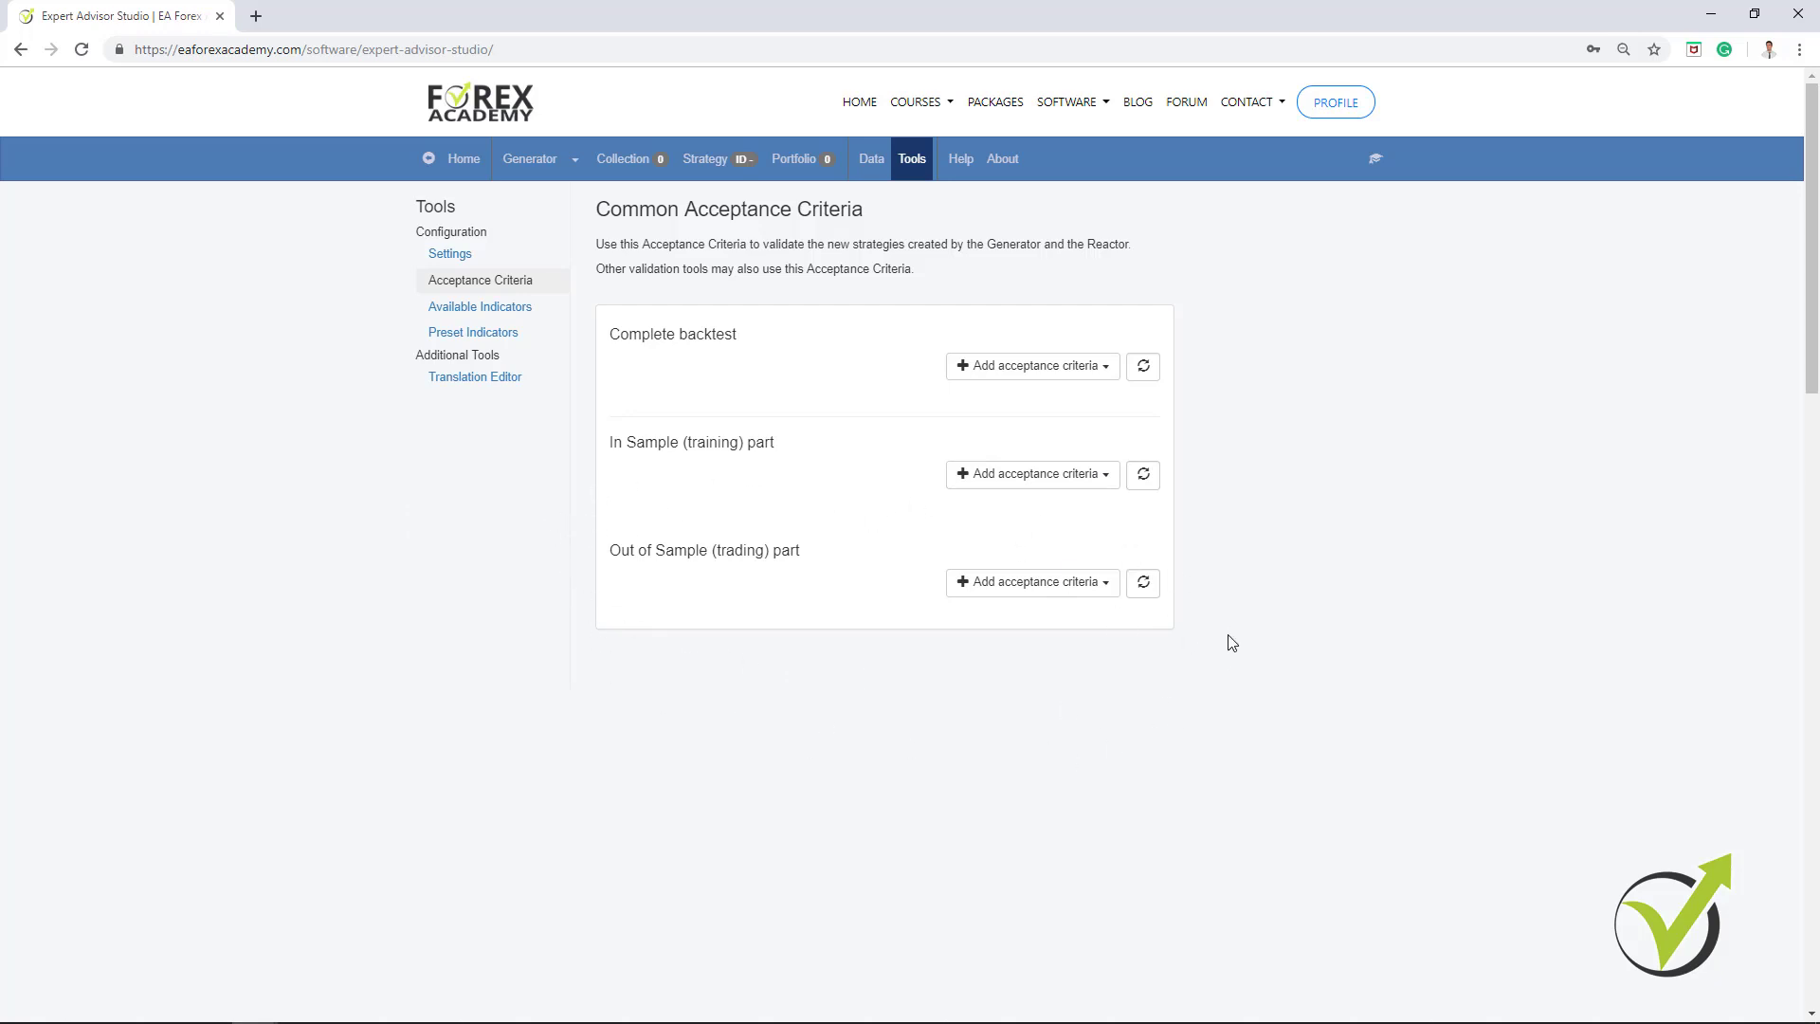
pyautogui.click(1106, 369)
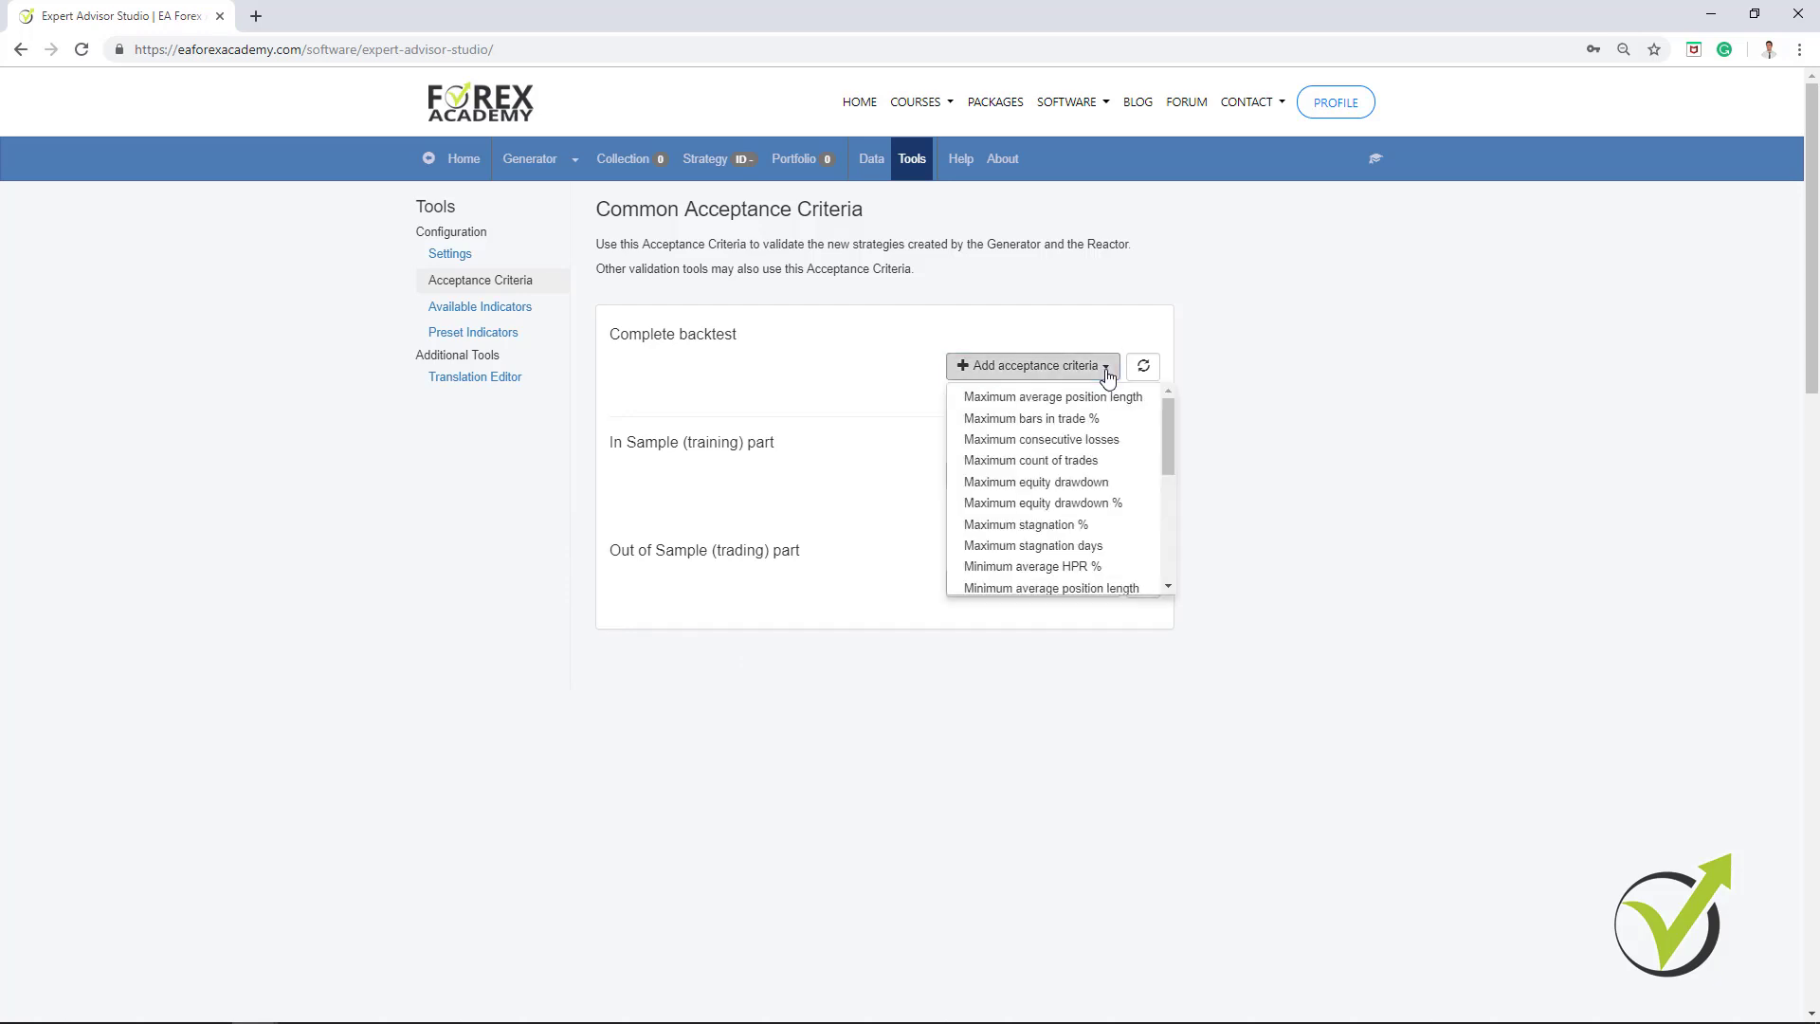
pyautogui.scroll(-2, 1068, 462)
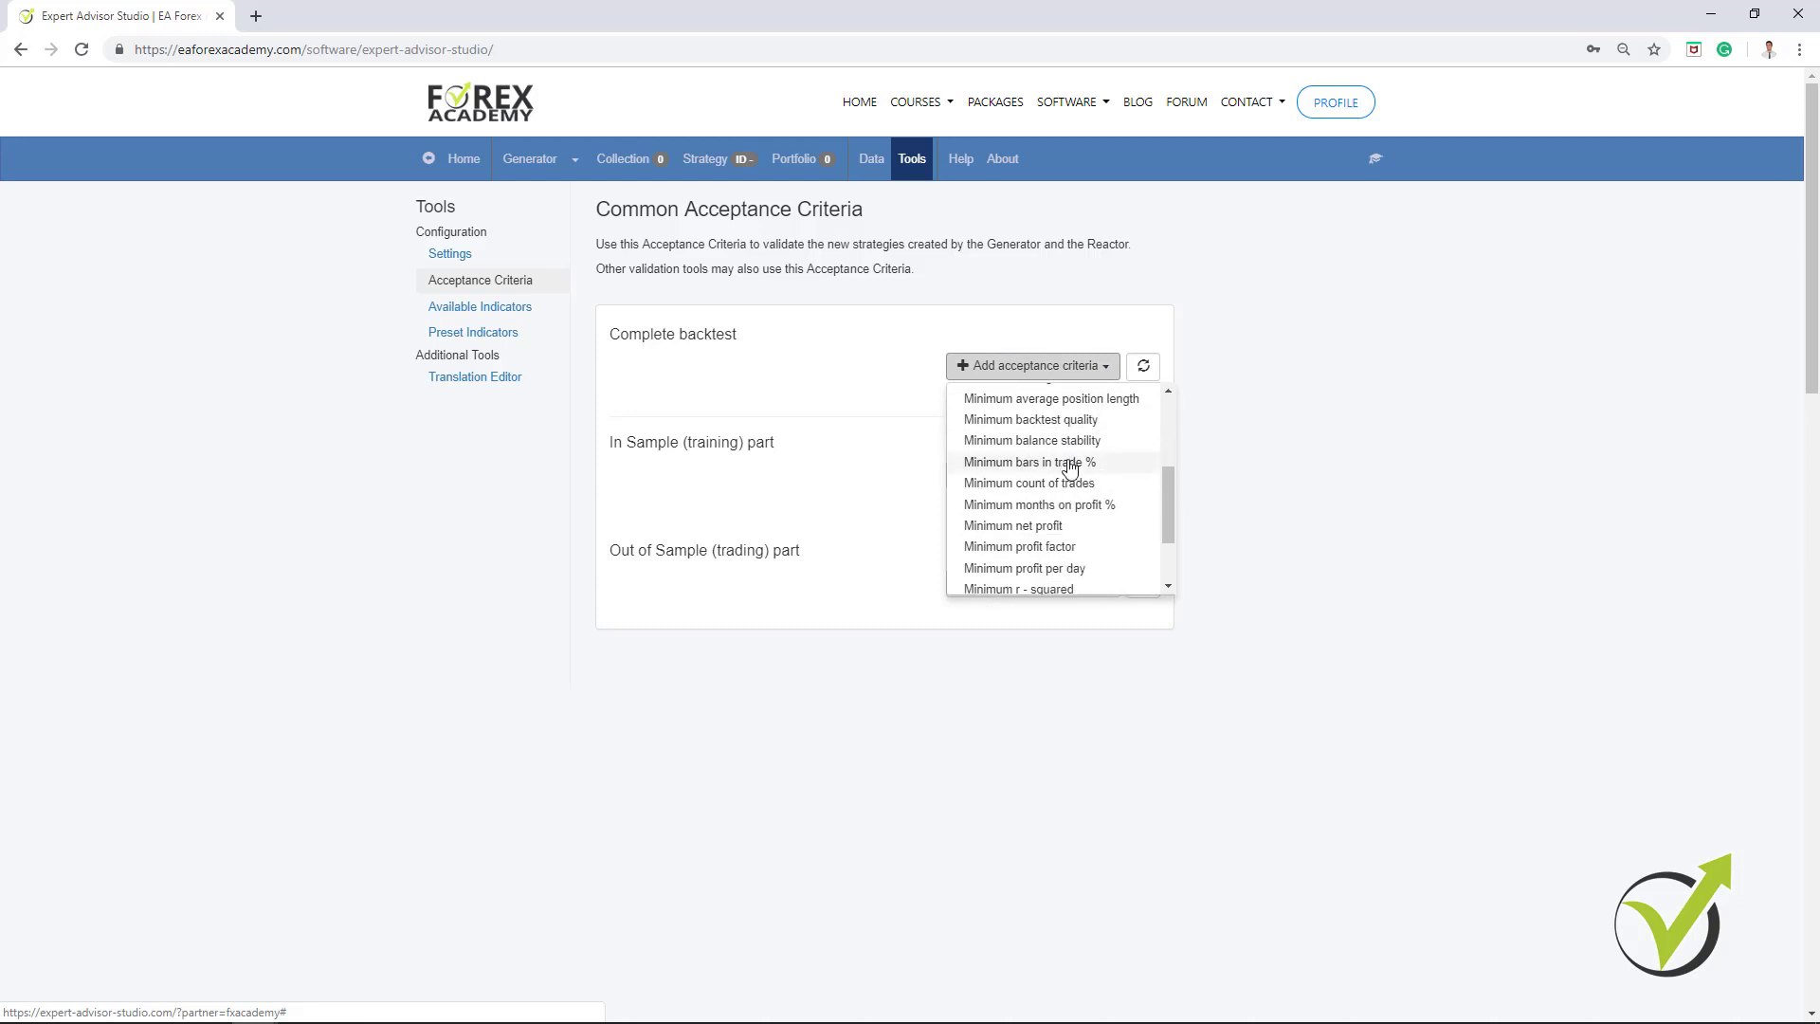
pyautogui.scroll(-1, 1077, 525)
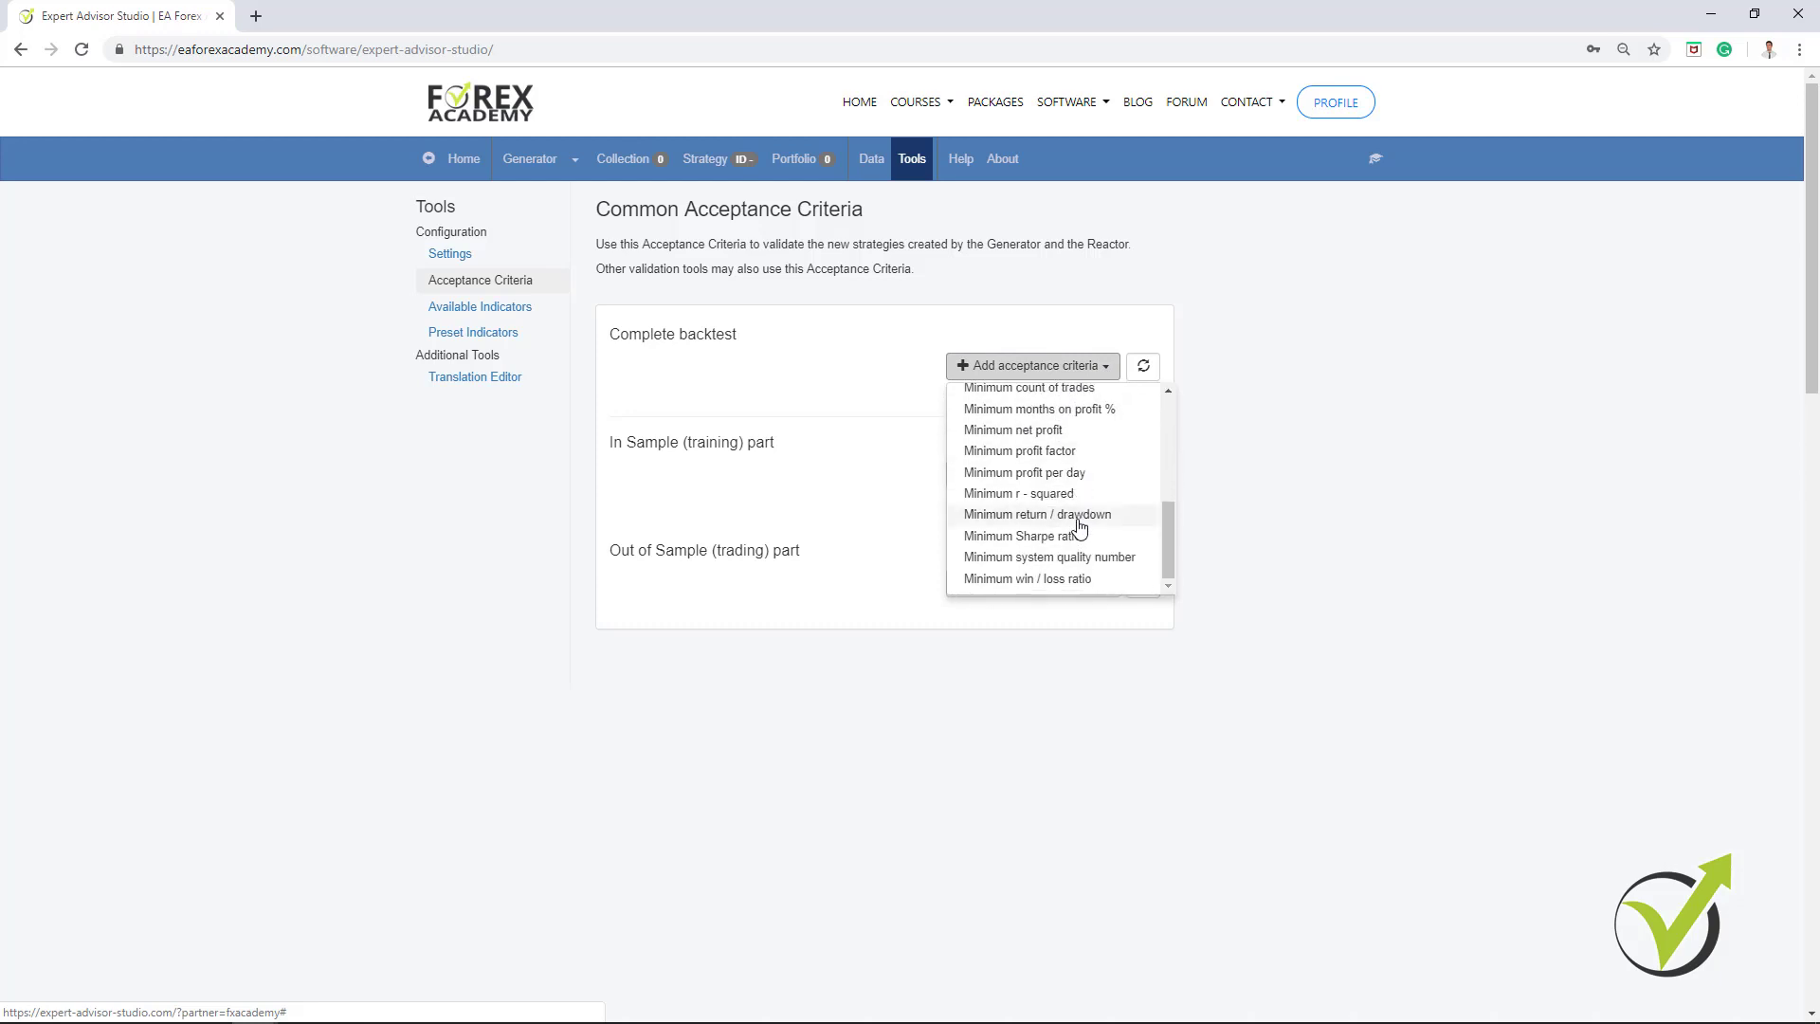
pyautogui.scroll(2, 1078, 525)
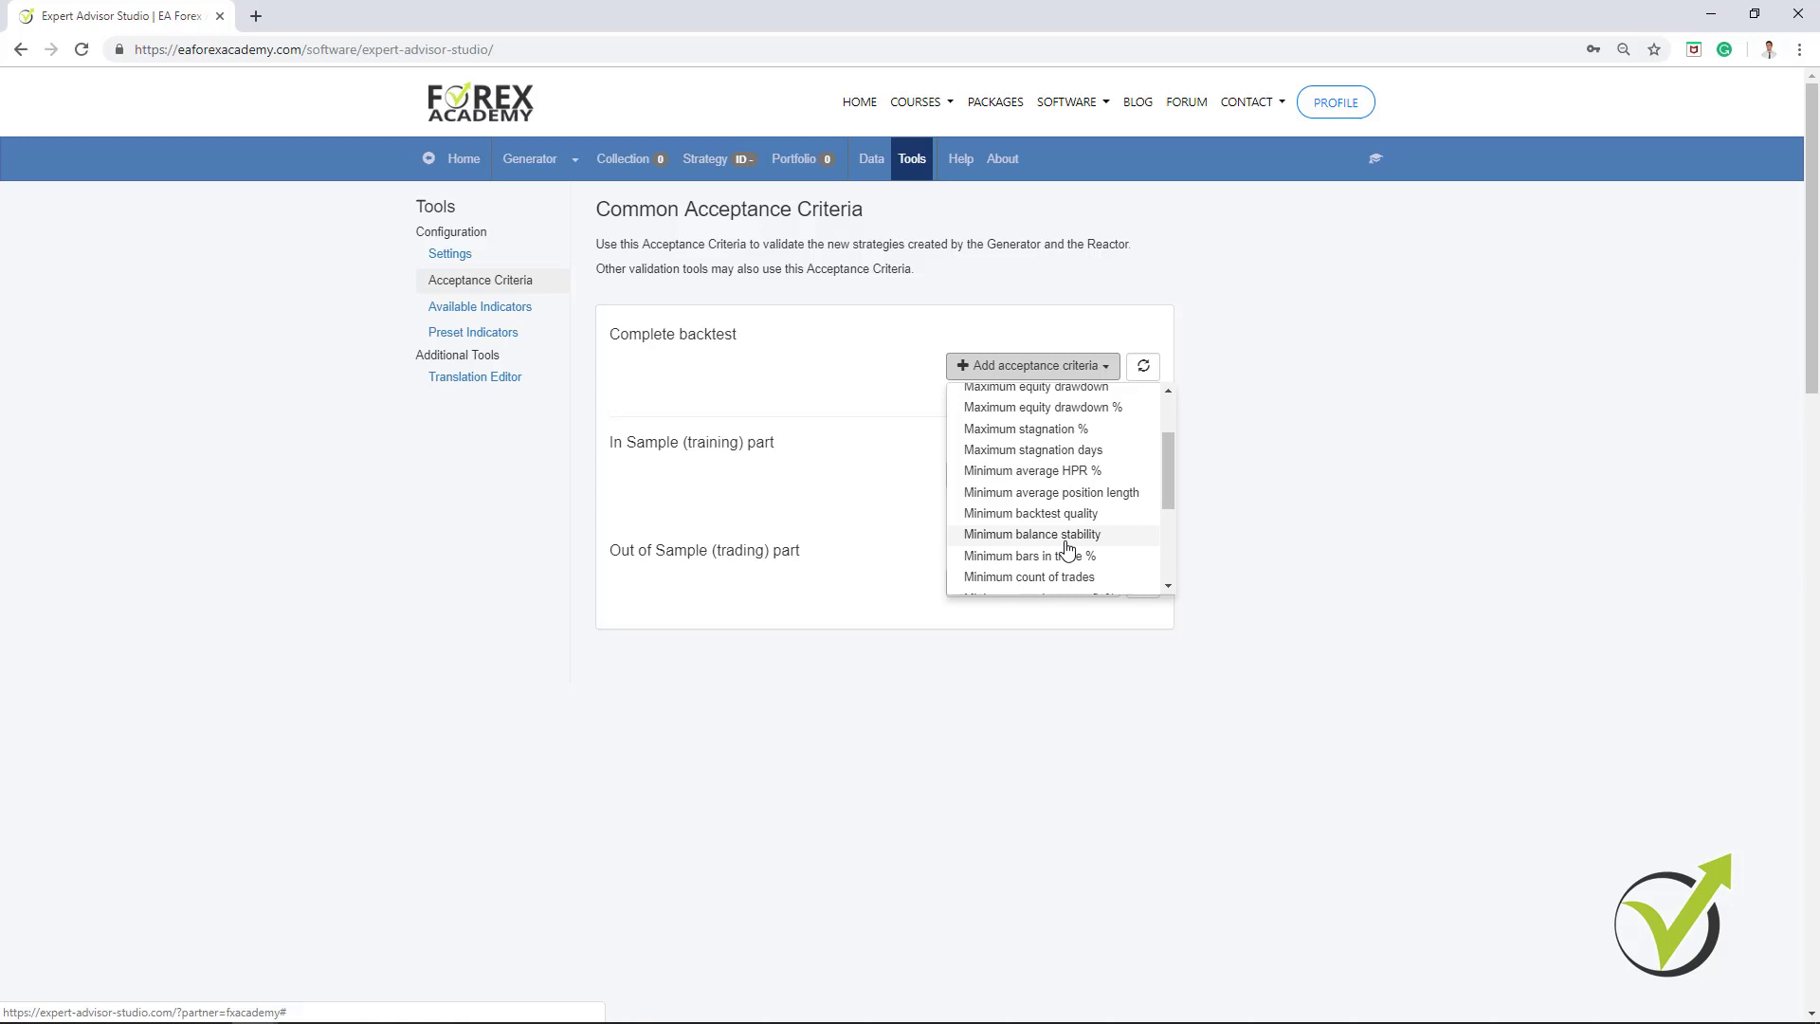
pyautogui.click(1065, 516)
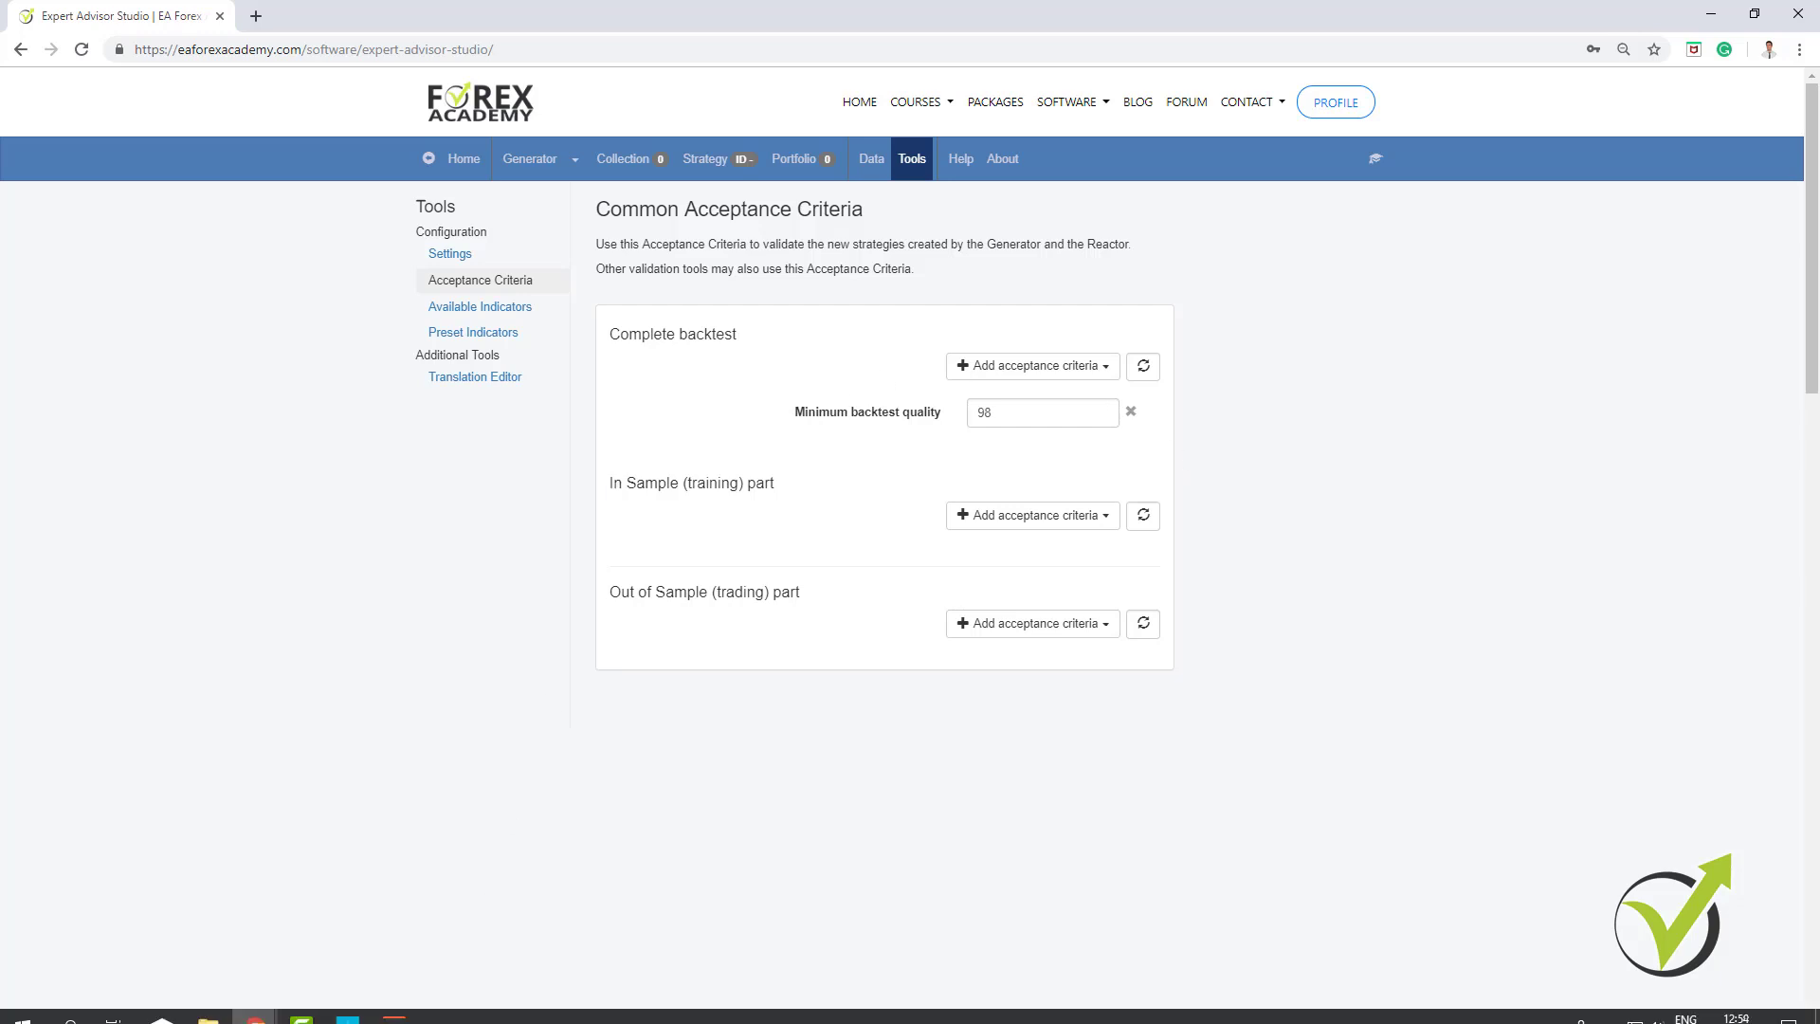
# Switch to MetaTrader 4, zoom the USDCAD M15 chart in twice, and pan back to the 27–28 February candles.
pyautogui.click(379, 1005)
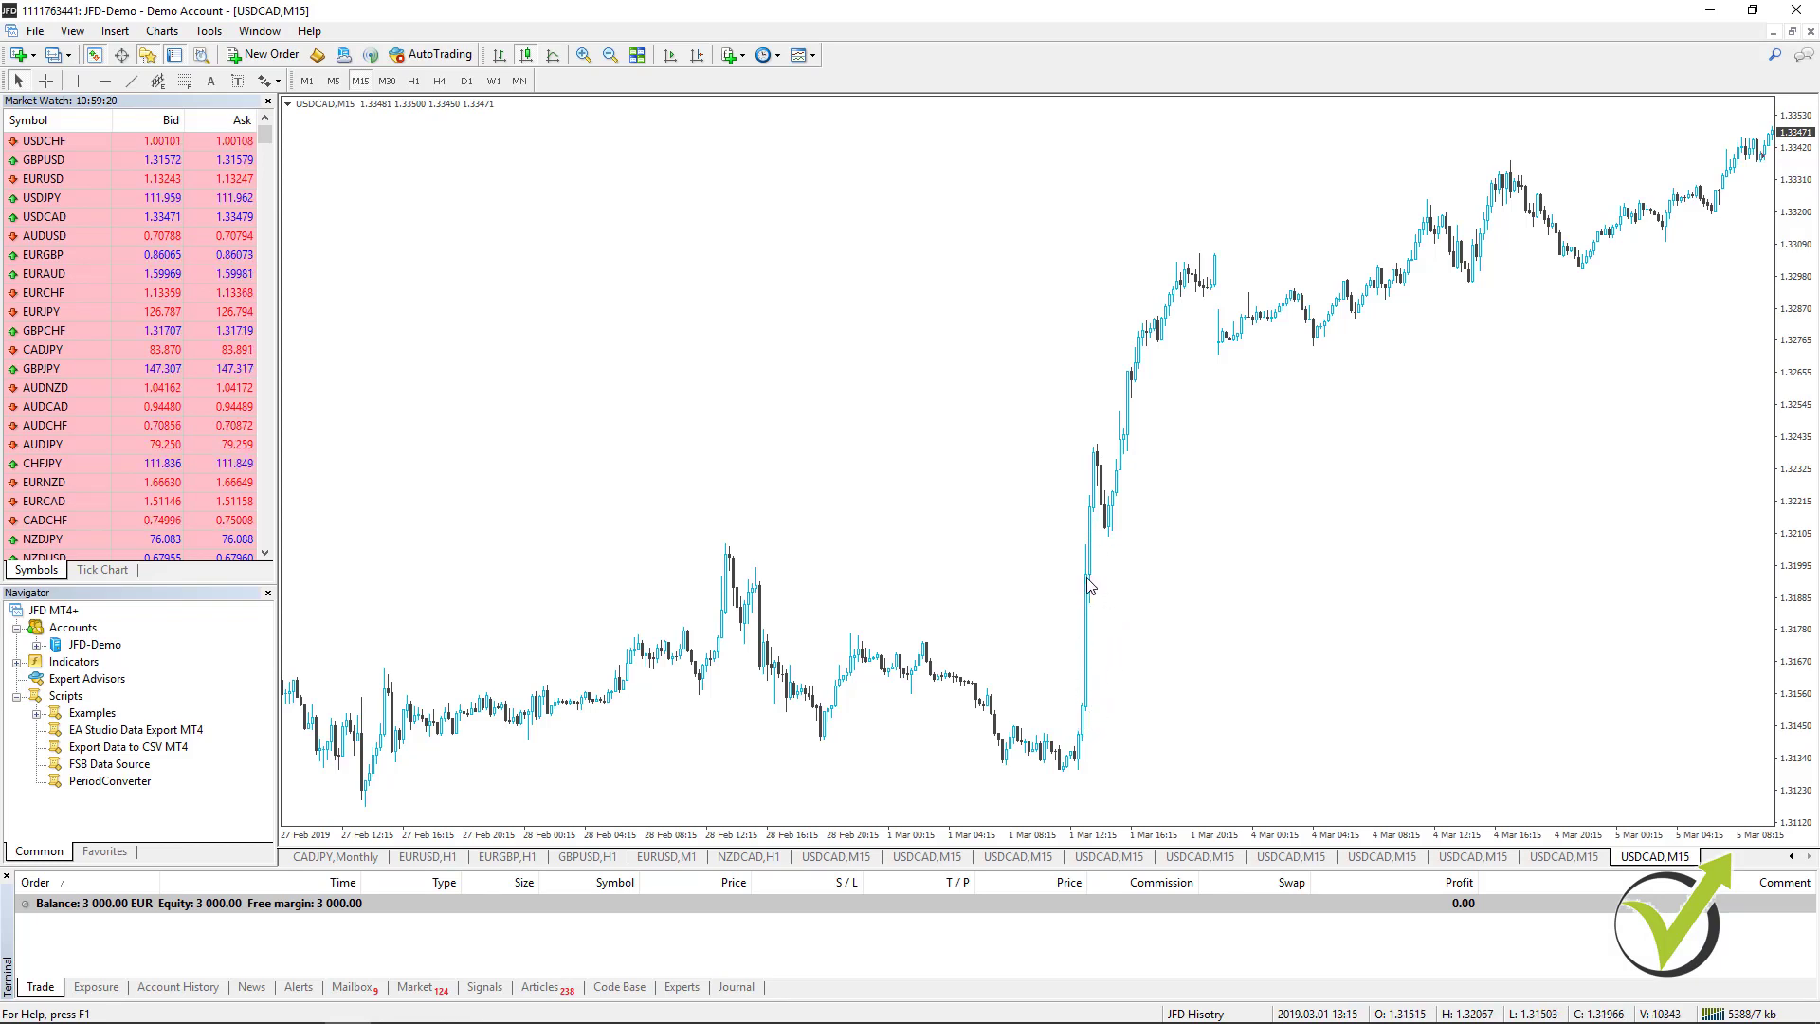
pyautogui.click(583, 54)
pyautogui.click(583, 54)
pyautogui.moveTo(825, 390); pyautogui.dragTo(1104, 355)
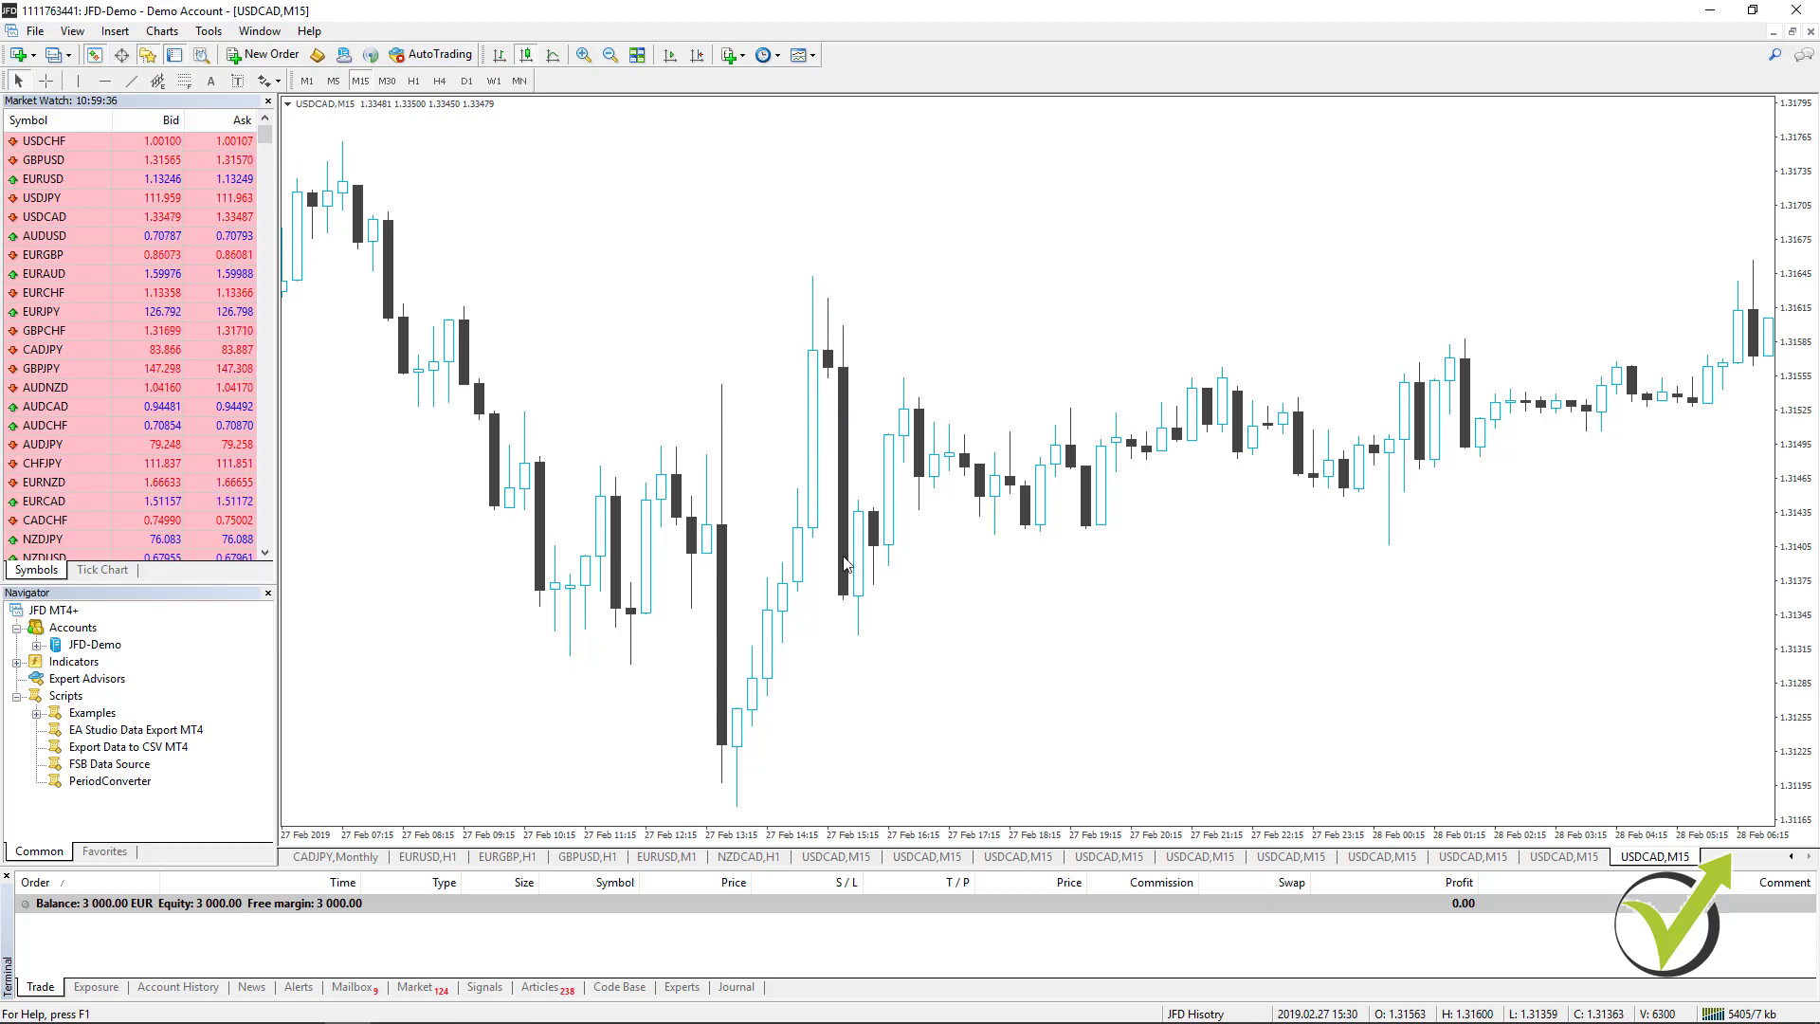
pyautogui.moveTo(845, 596)
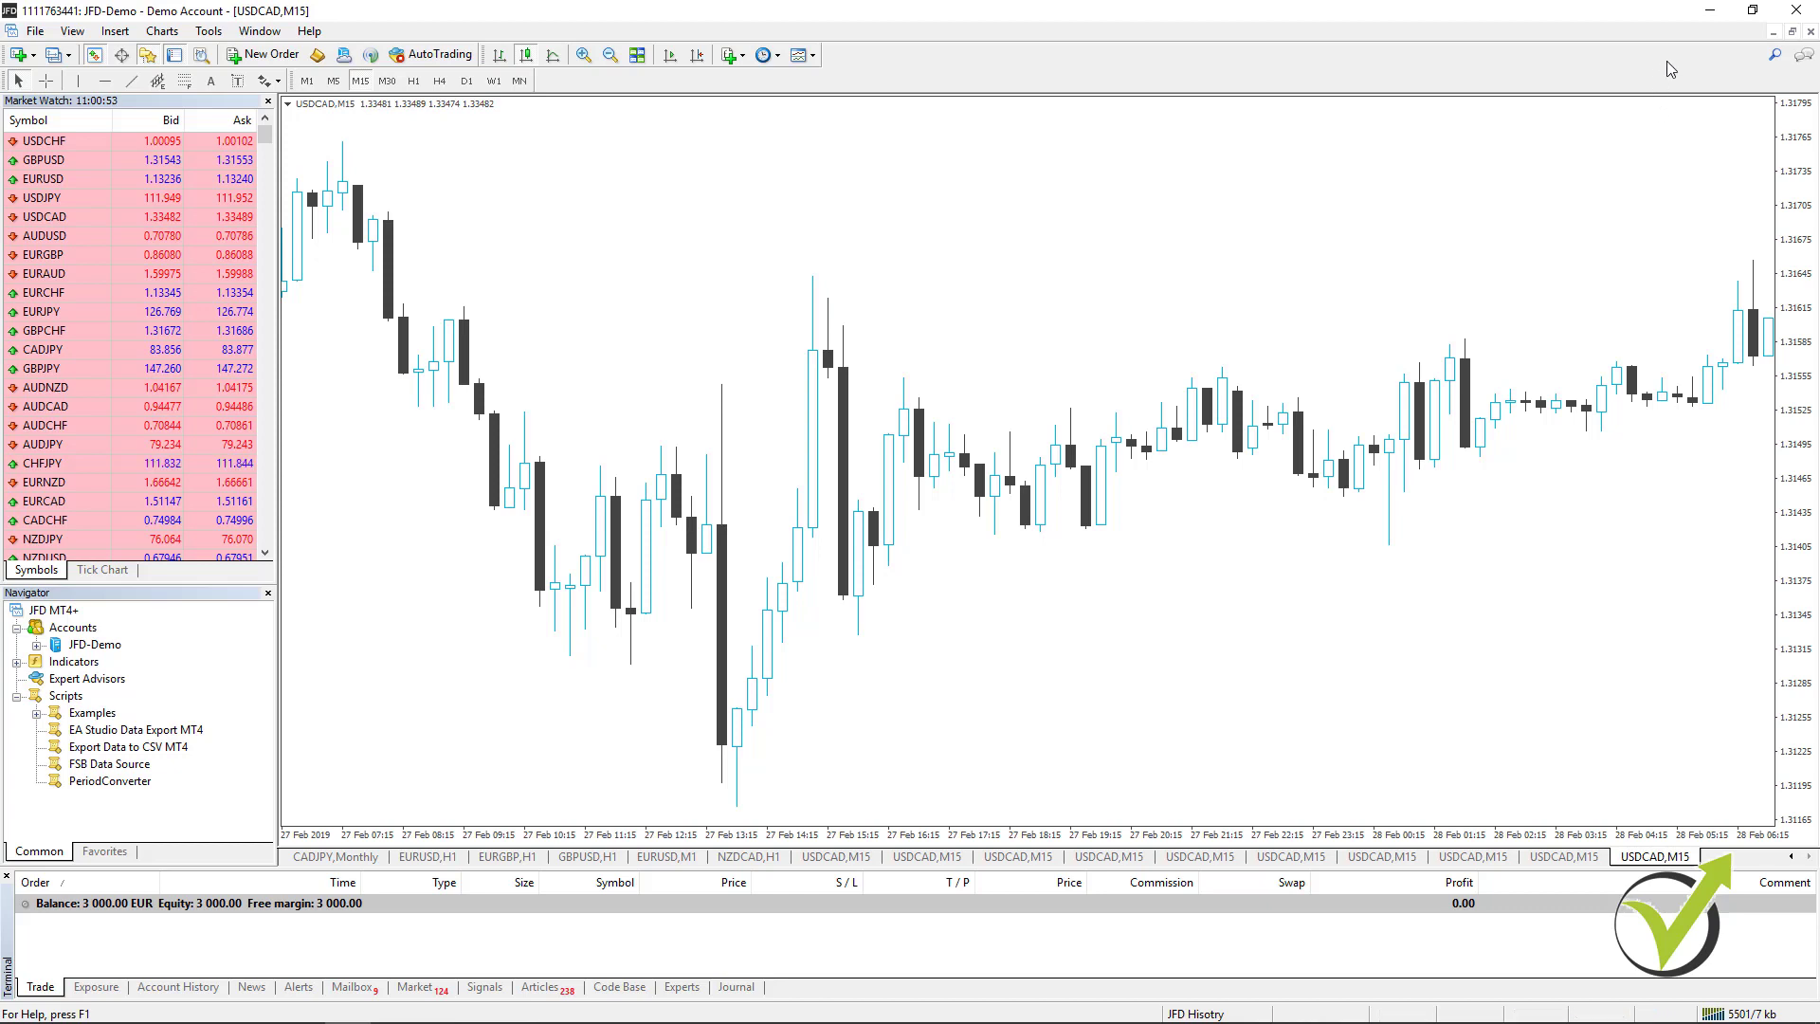
# Back in Expert Advisor Studio, add a complete-backtest Minimum count of trades criterion of 350.
pyautogui.click(1707, 19)
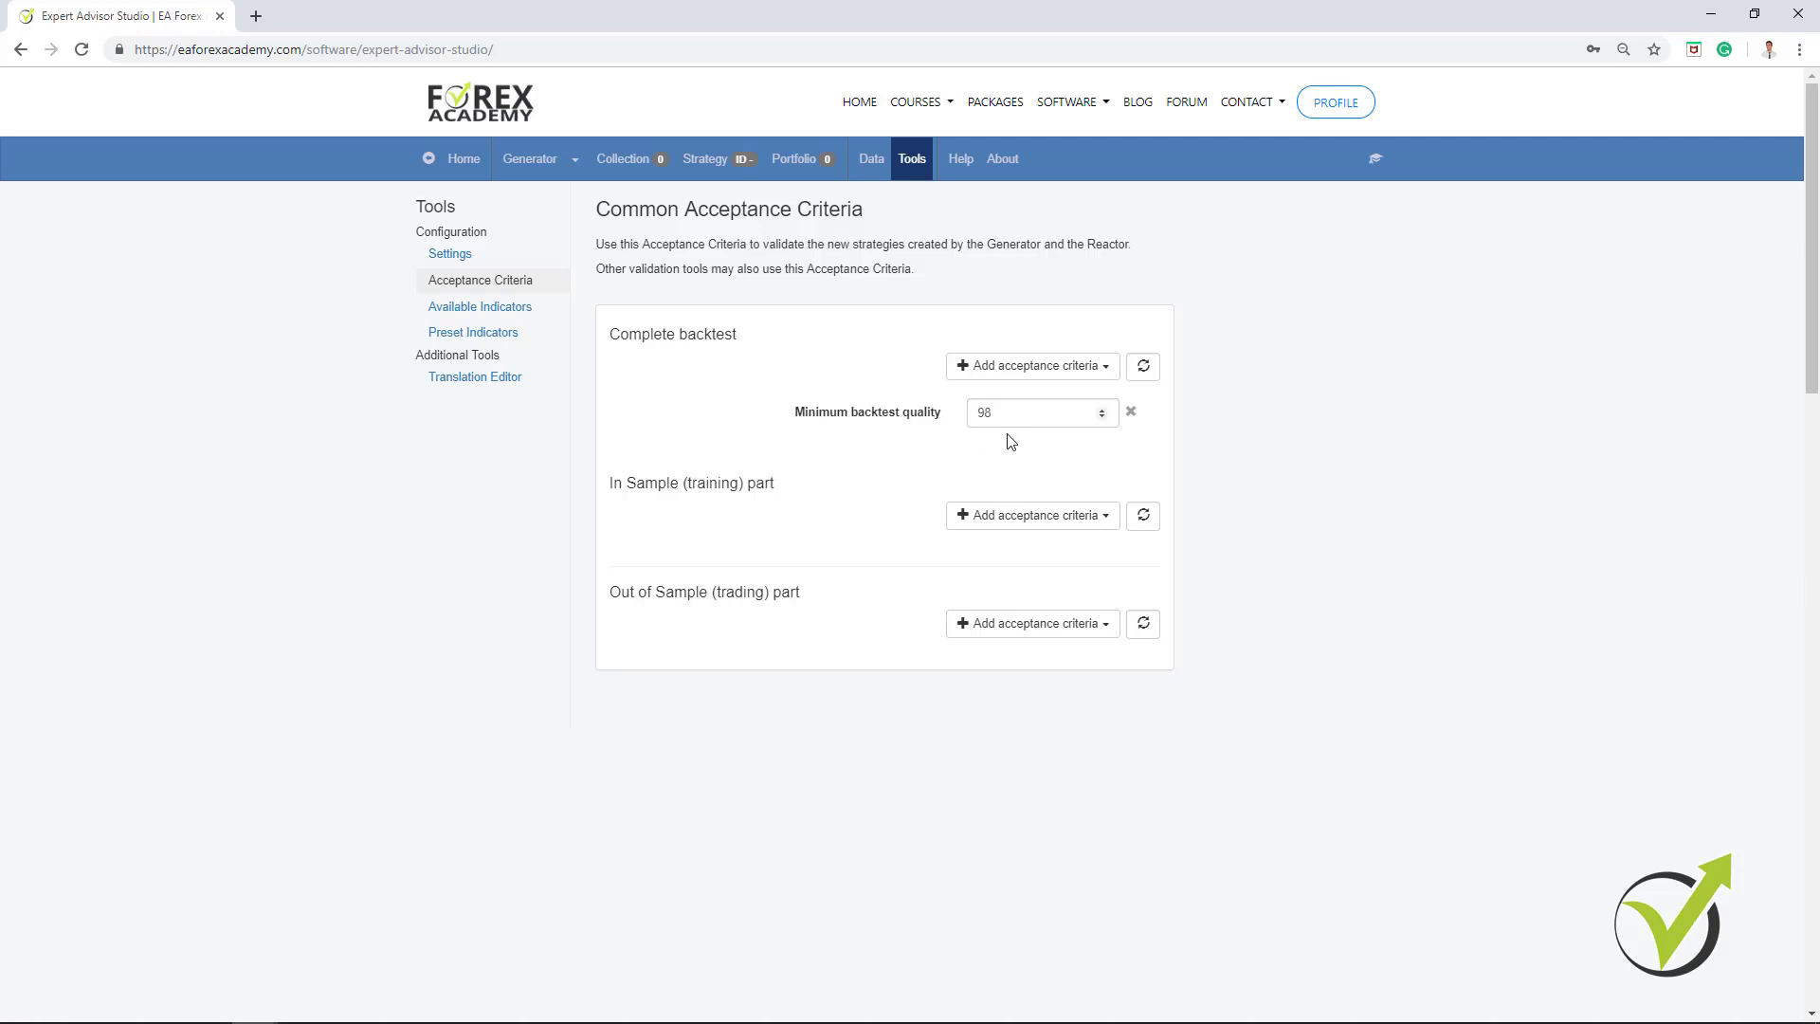
pyautogui.click(1102, 378)
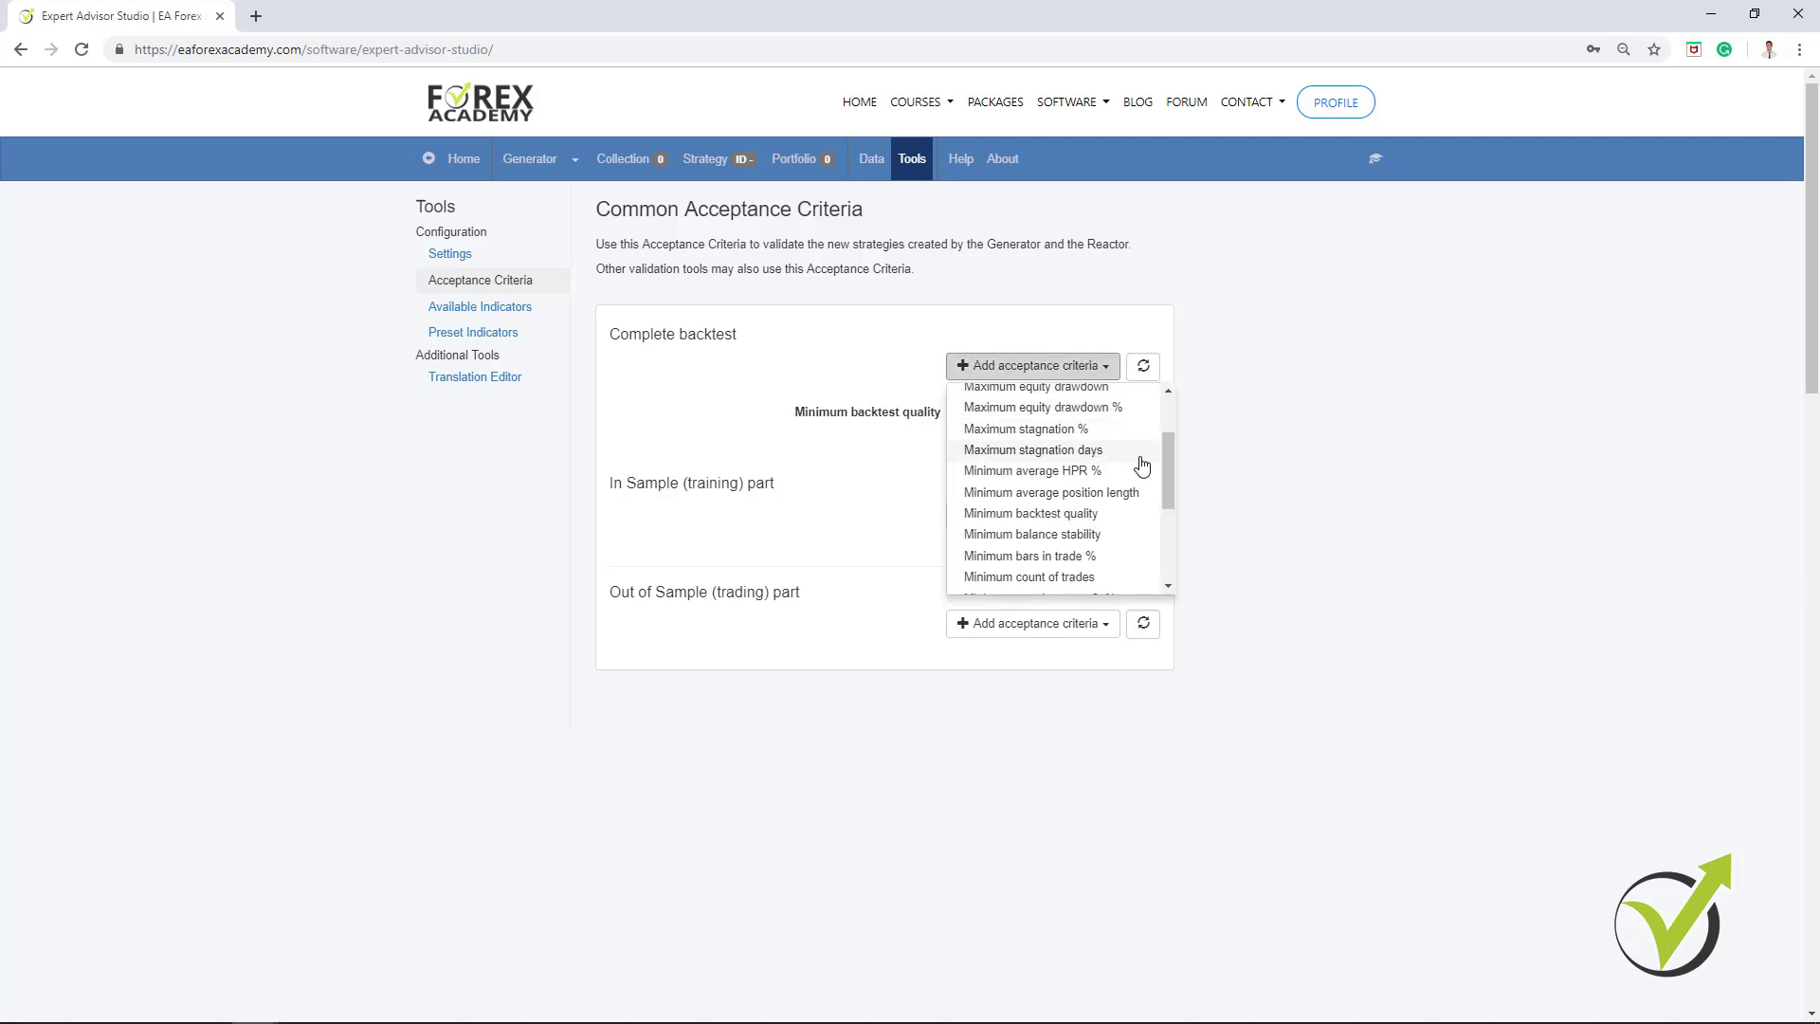
pyautogui.moveTo(1168, 466); pyautogui.dragTo(1167, 476)
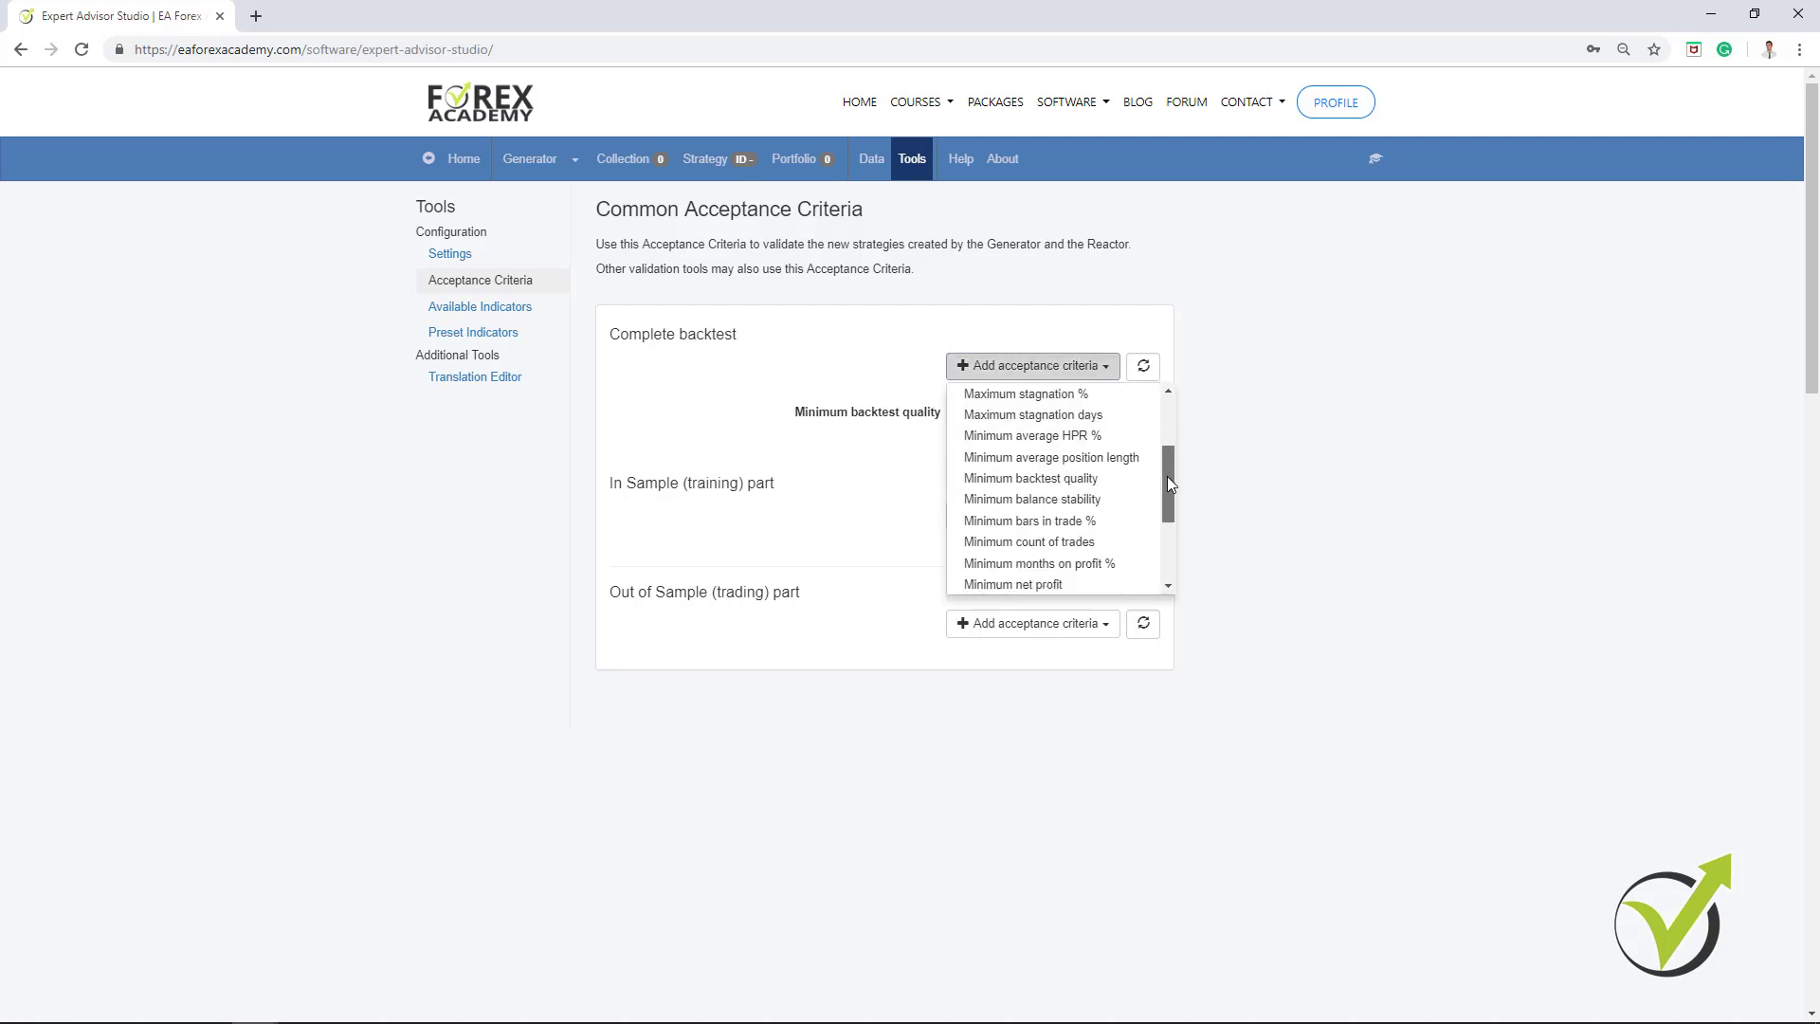
pyautogui.click(1090, 538)
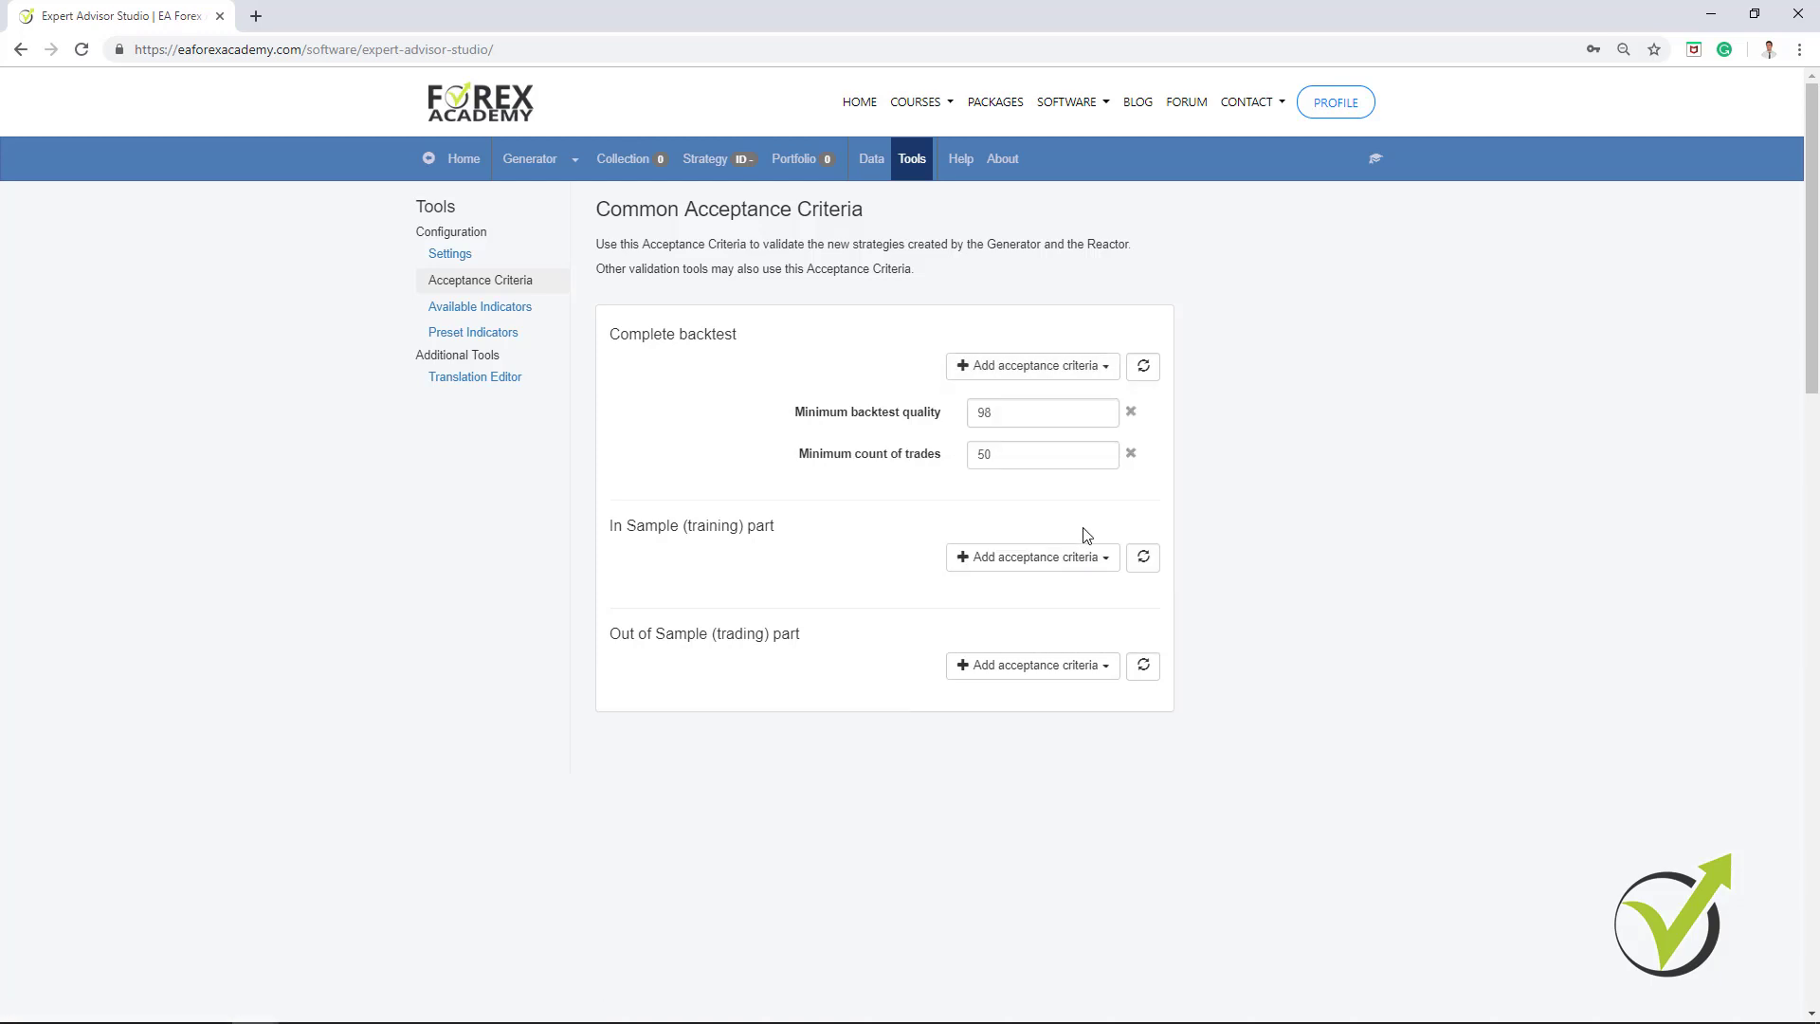
pyautogui.doubleClick(1003, 471)
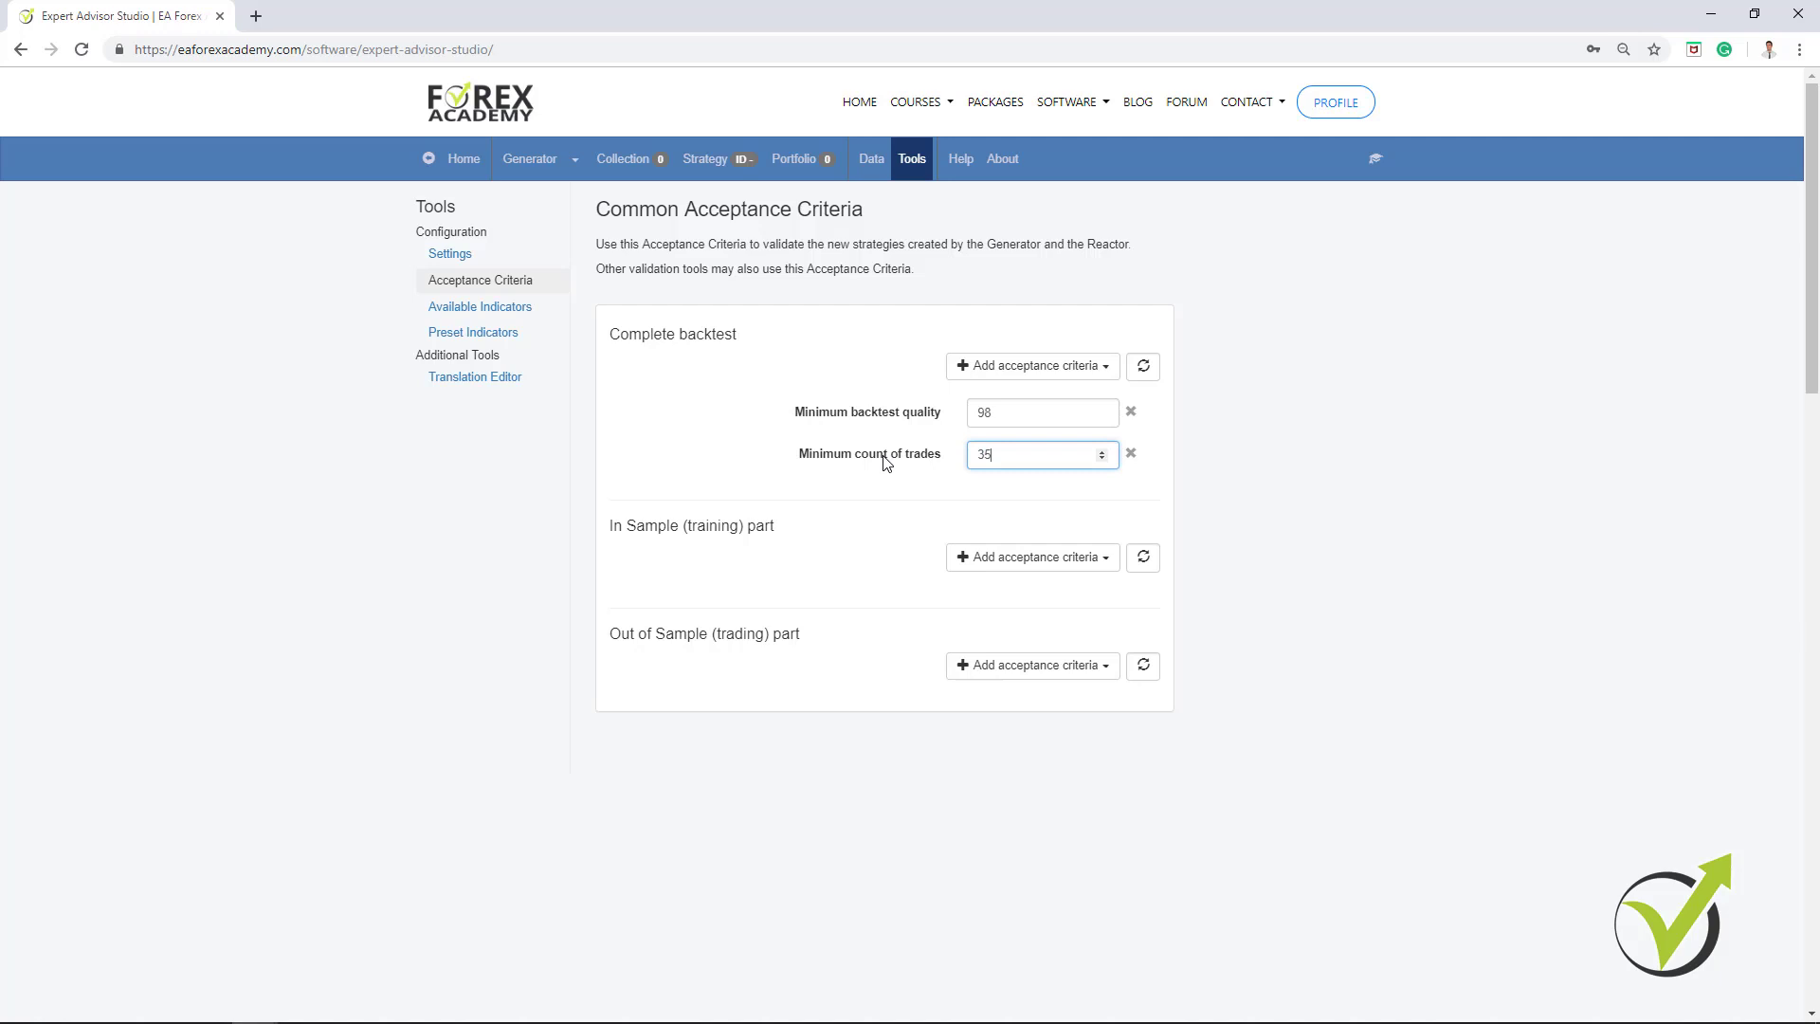
pyautogui.click(1011, 490)
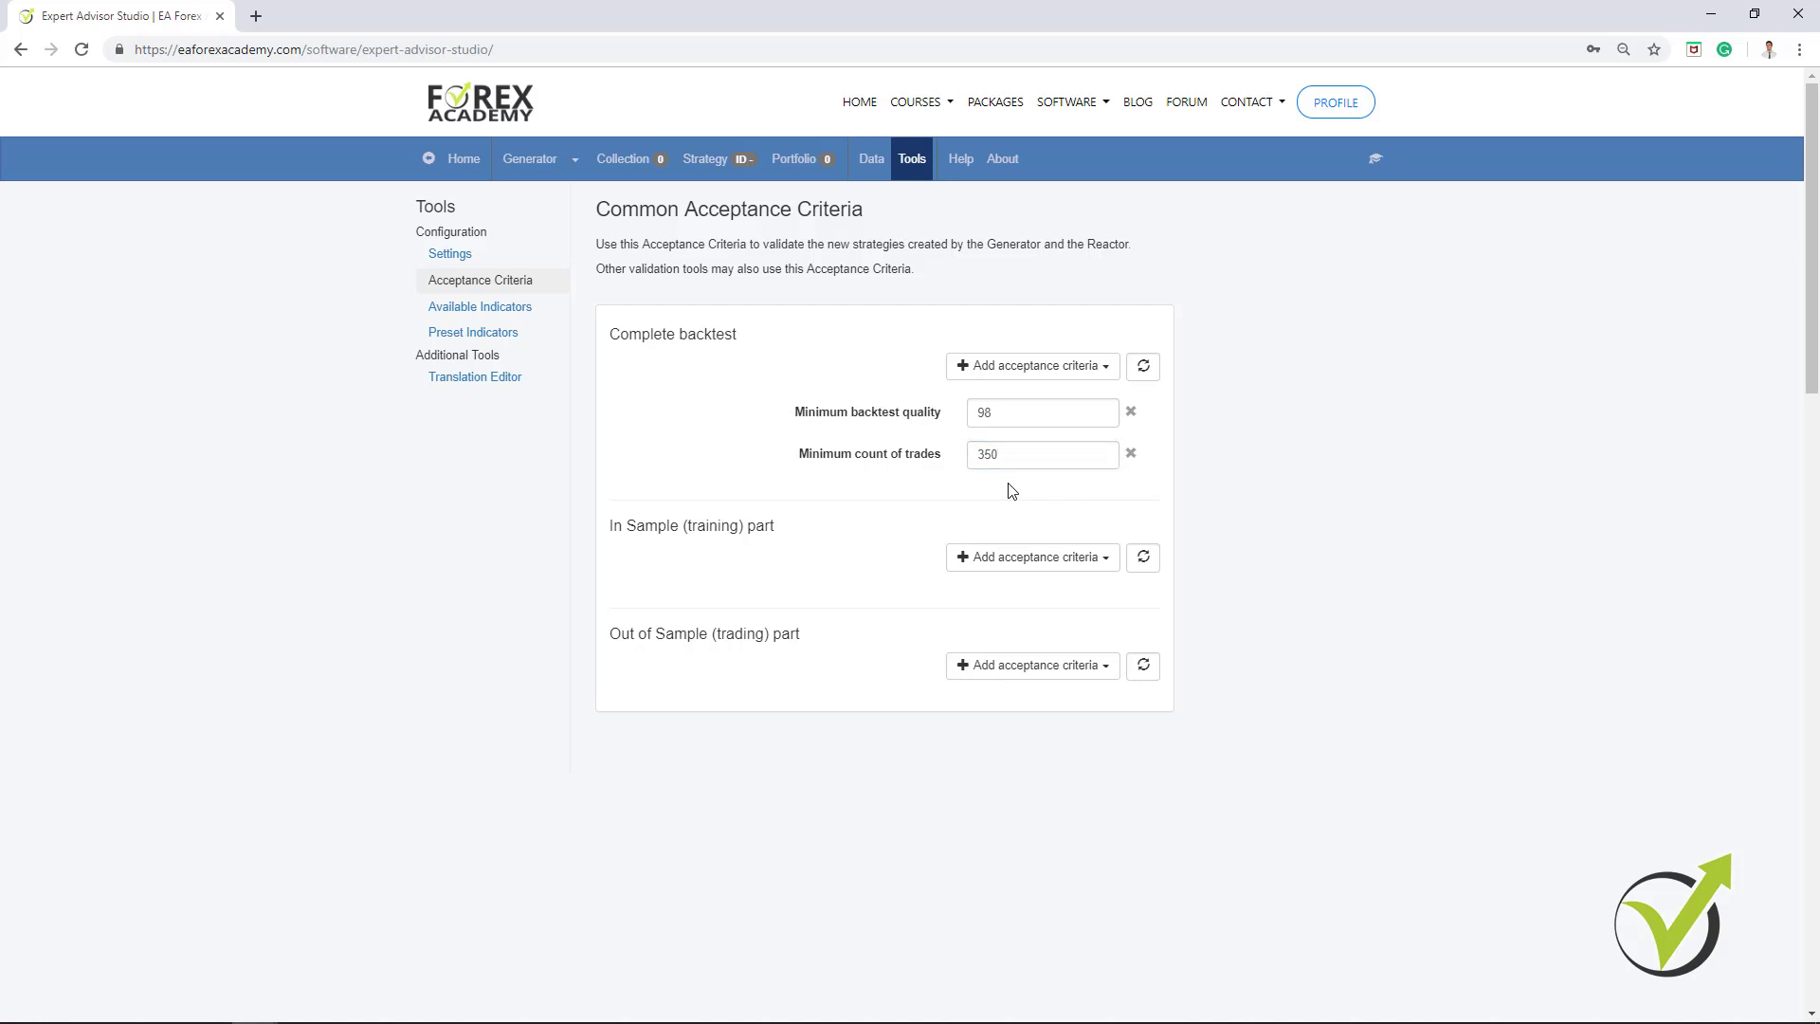
# Add Minimum profit factor 1.2 and Minimum r-squared 60 criteria, then bring up the FORUM link's menu.
pyautogui.click(1088, 371)
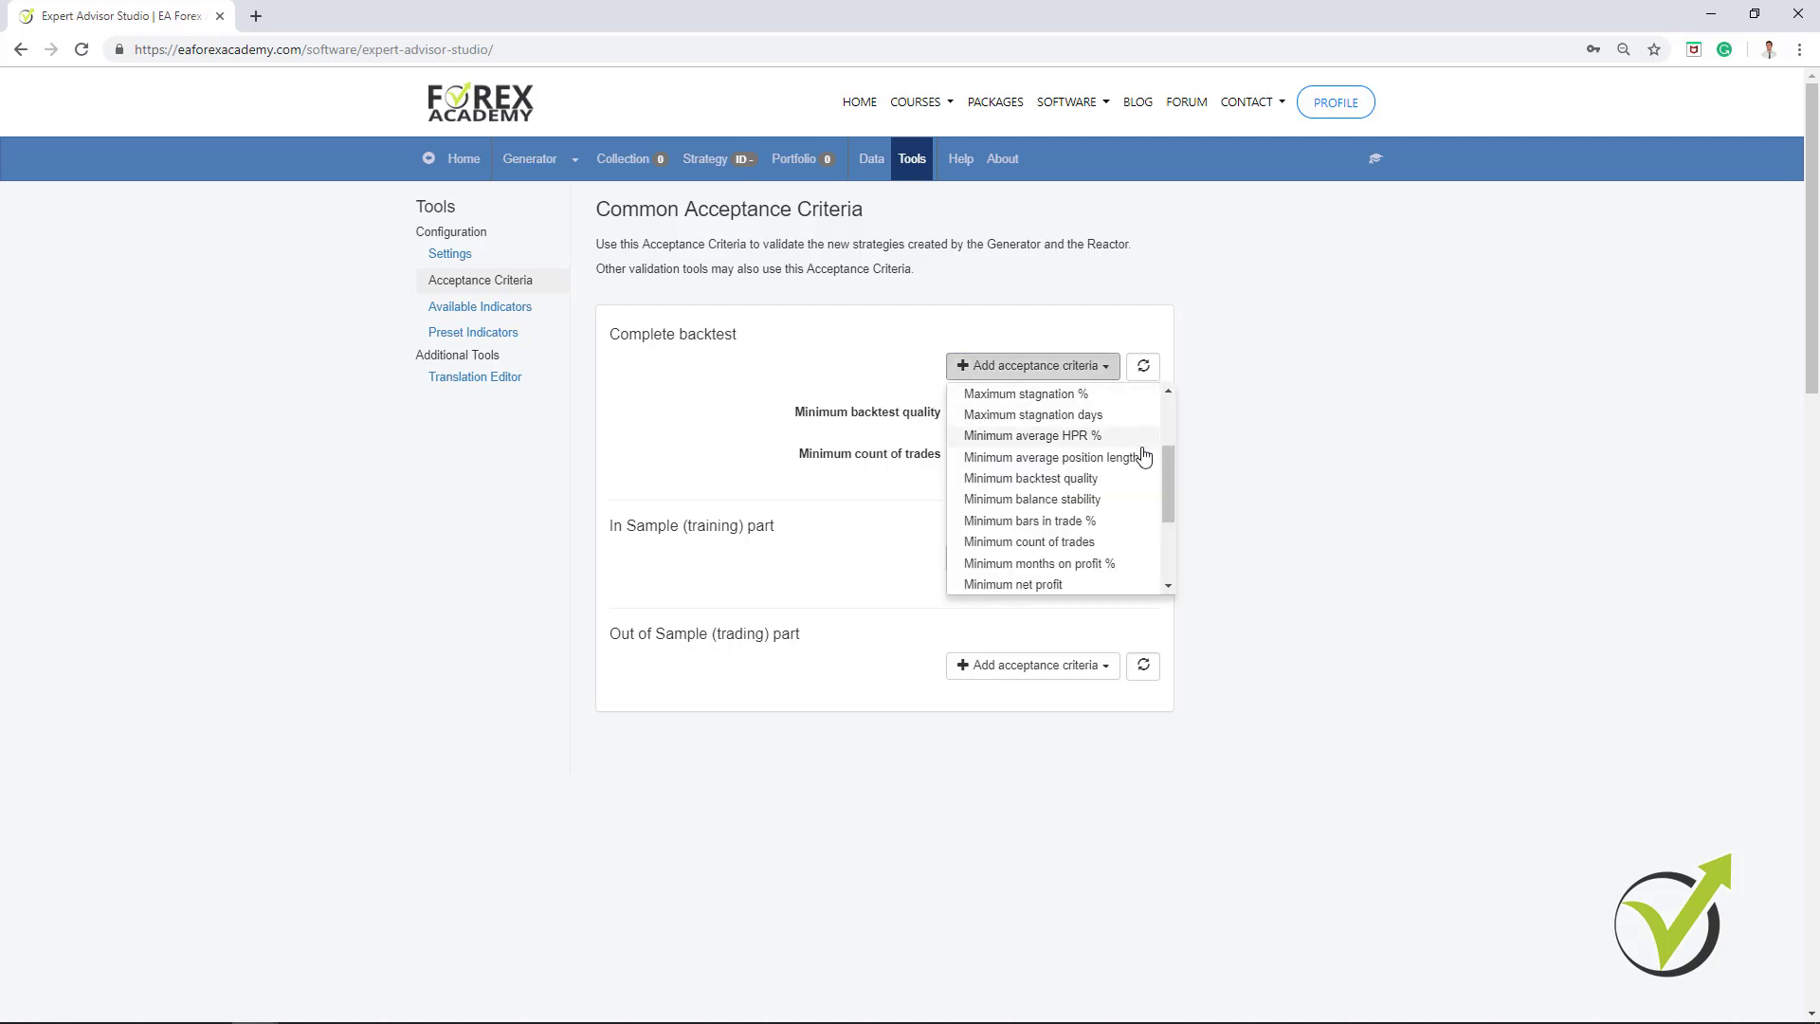
pyautogui.moveTo(1164, 499); pyautogui.dragTo(1169, 534)
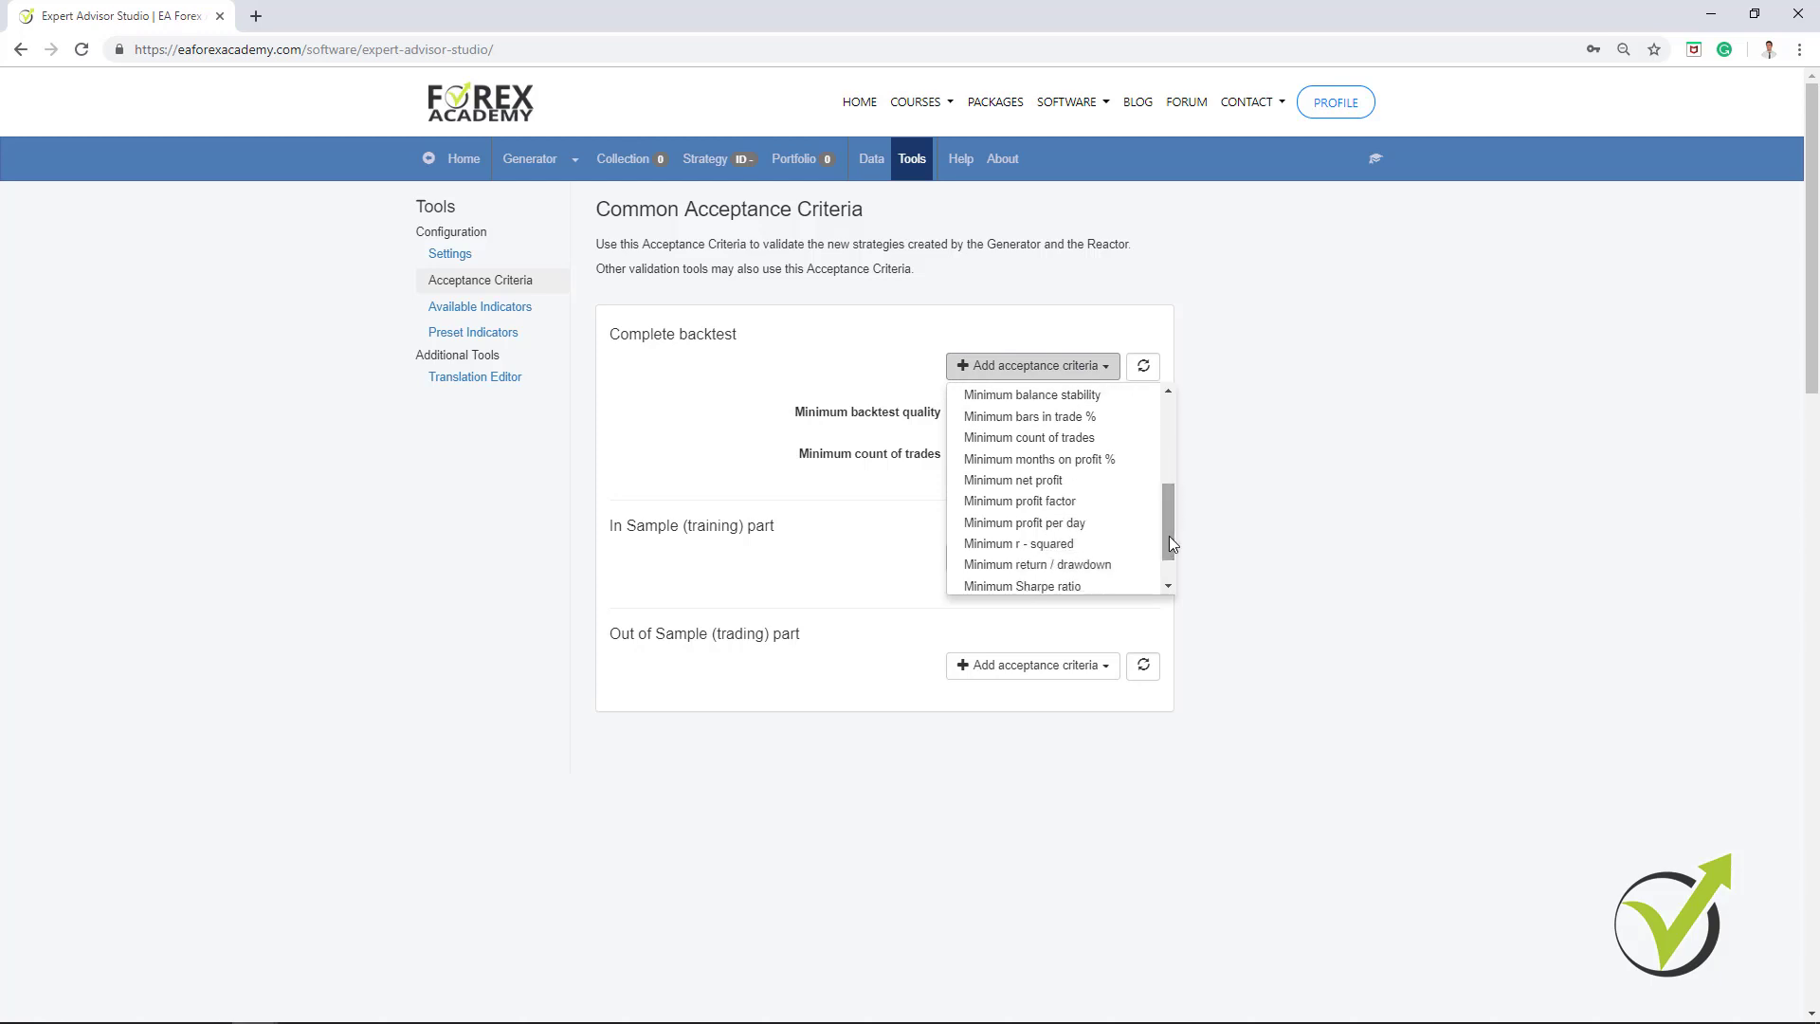
pyautogui.click(1058, 502)
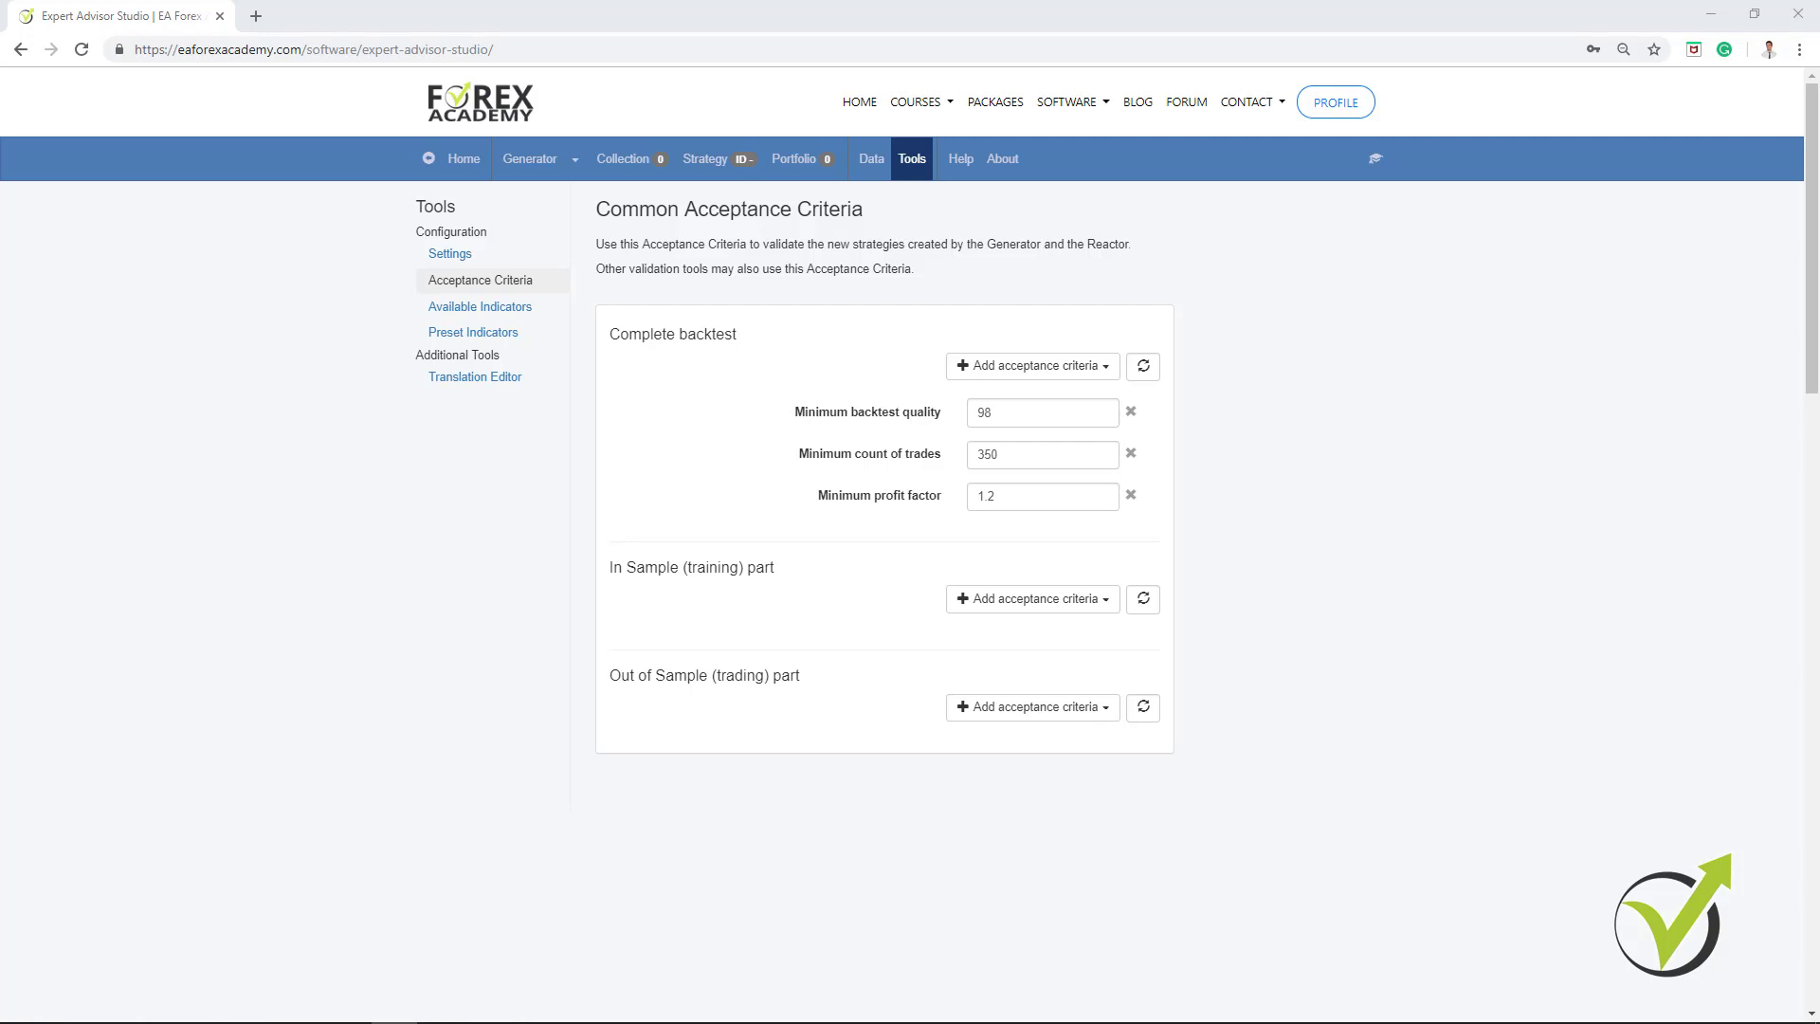
pyautogui.click(1098, 369)
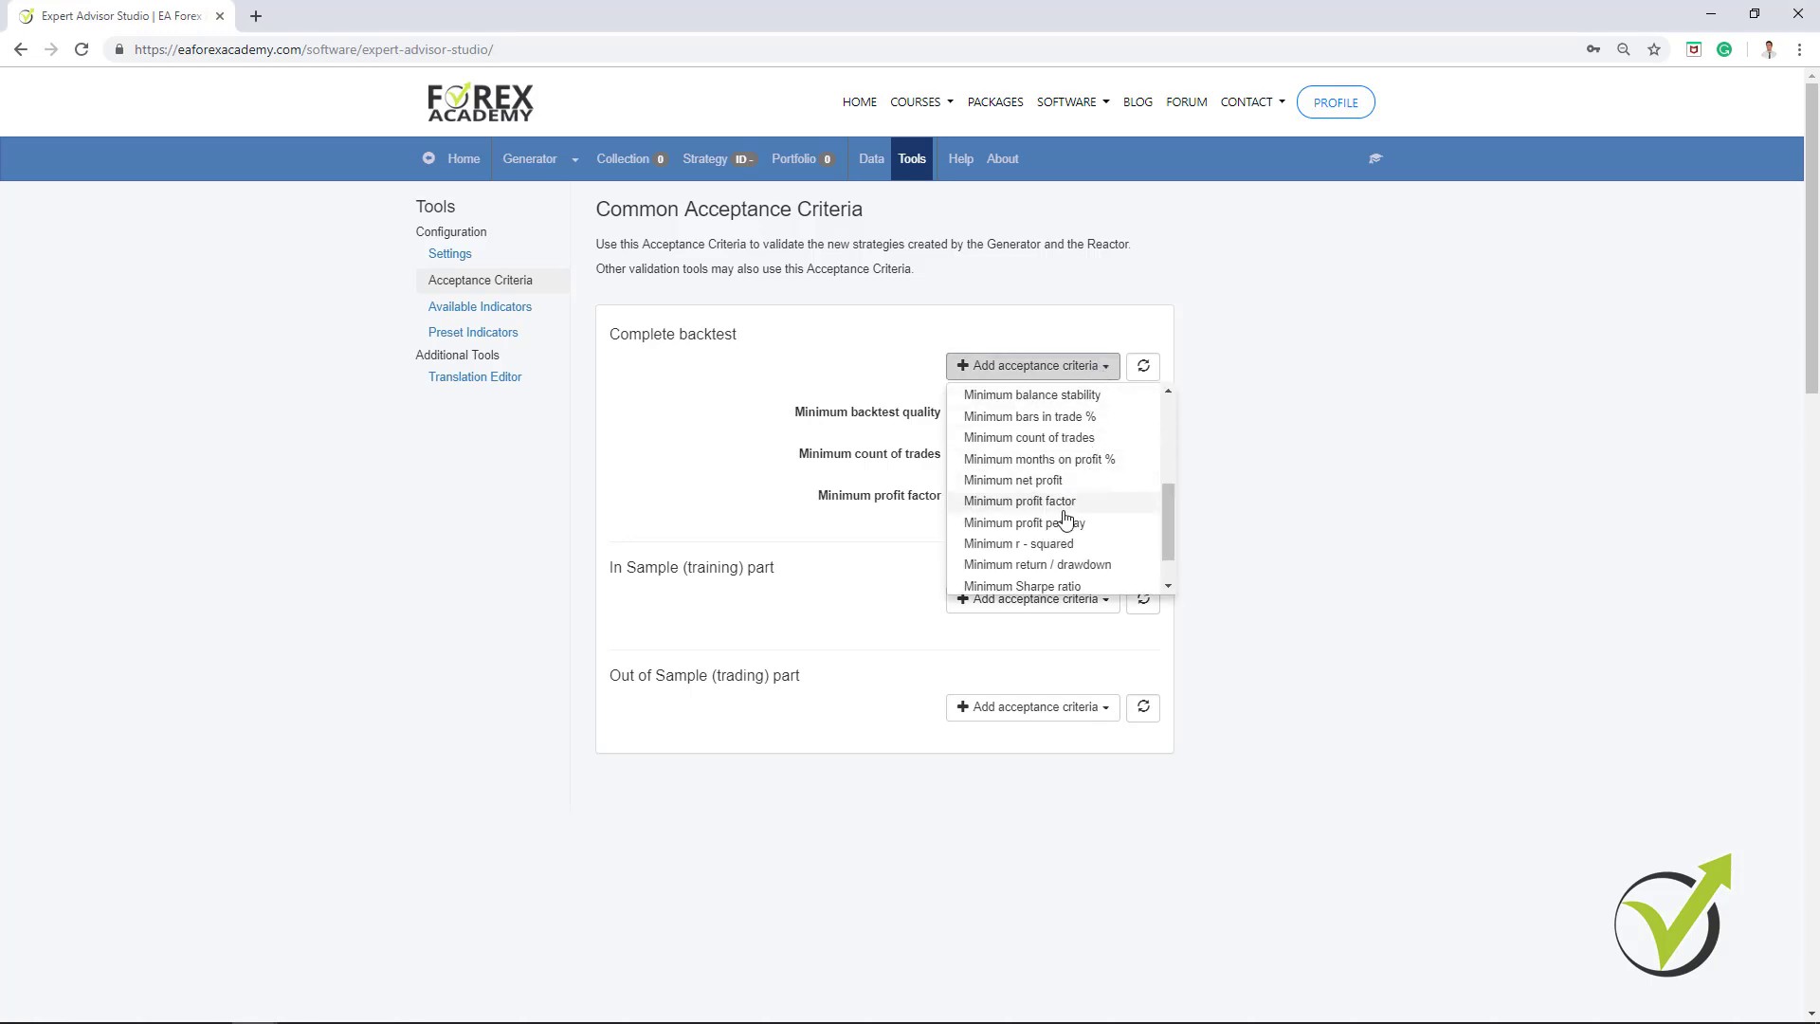
pyautogui.click(1064, 545)
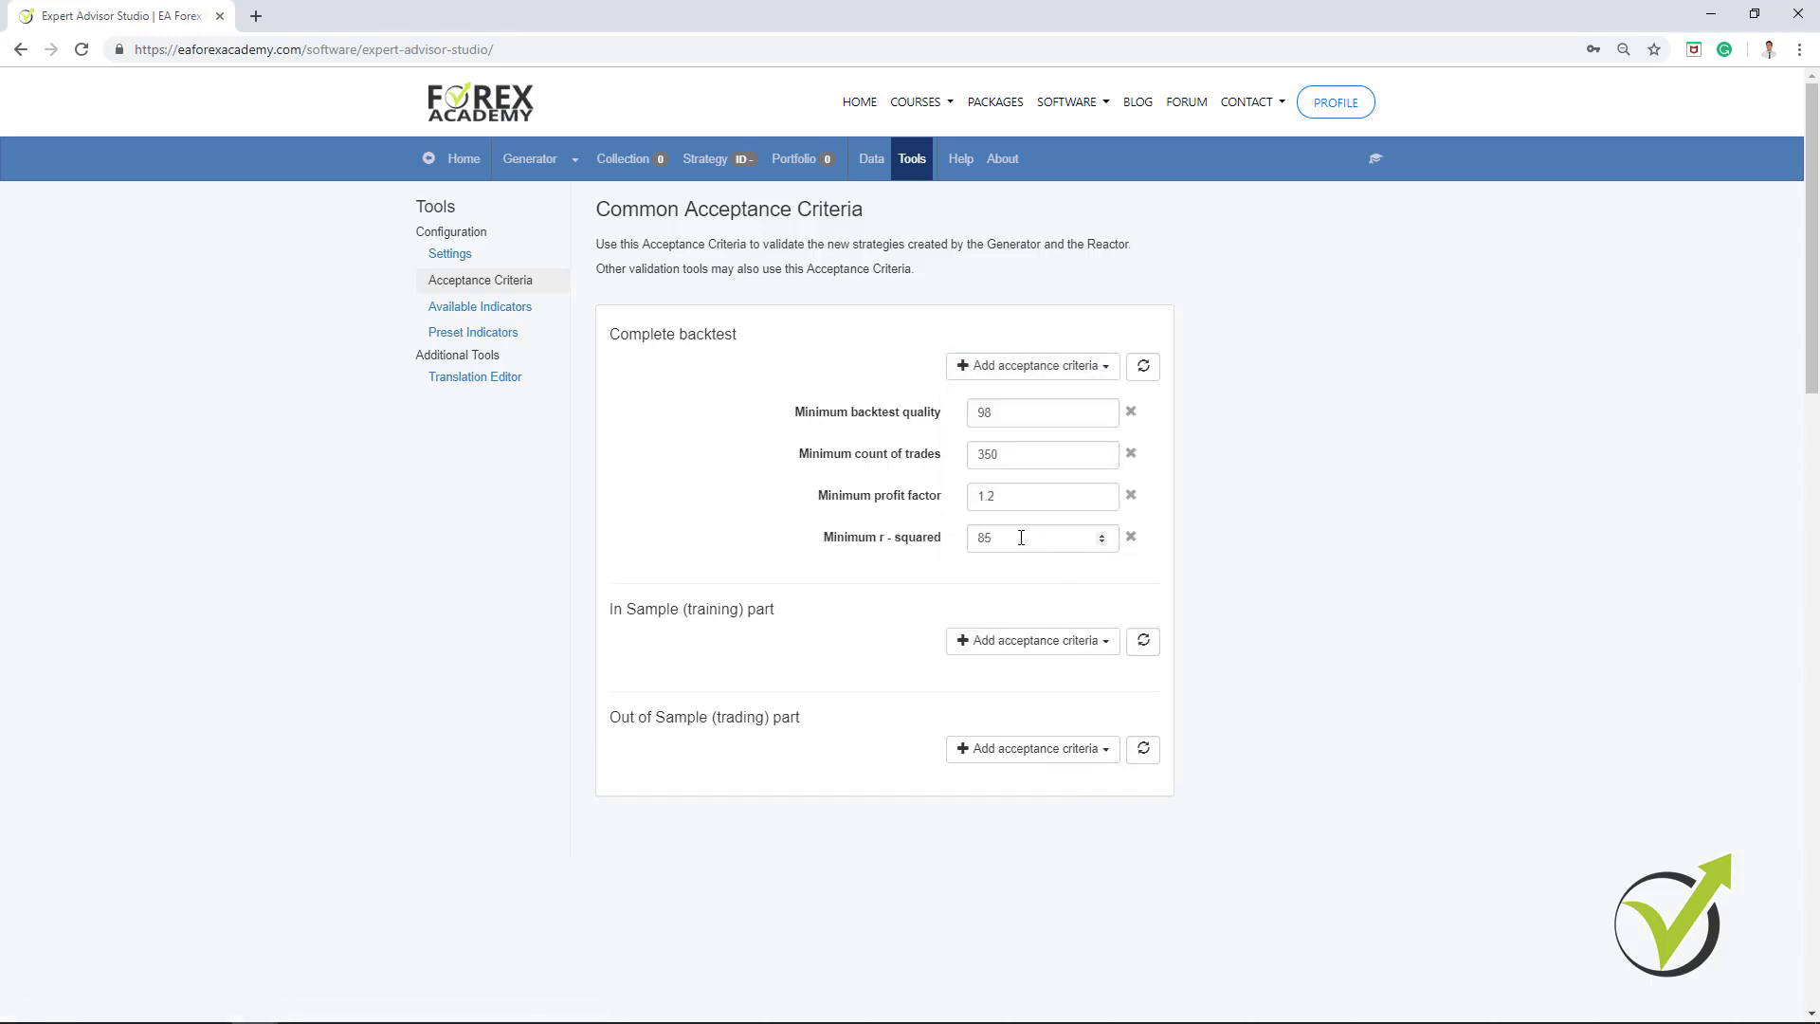
pyautogui.doubleClick(1017, 537)
pyautogui.click(943, 585)
pyautogui.rightClick(1187, 105)
# Open the forum in a new tab and browse the EA Studio Updates topic's first page of posts.
pyautogui.click(1259, 121)
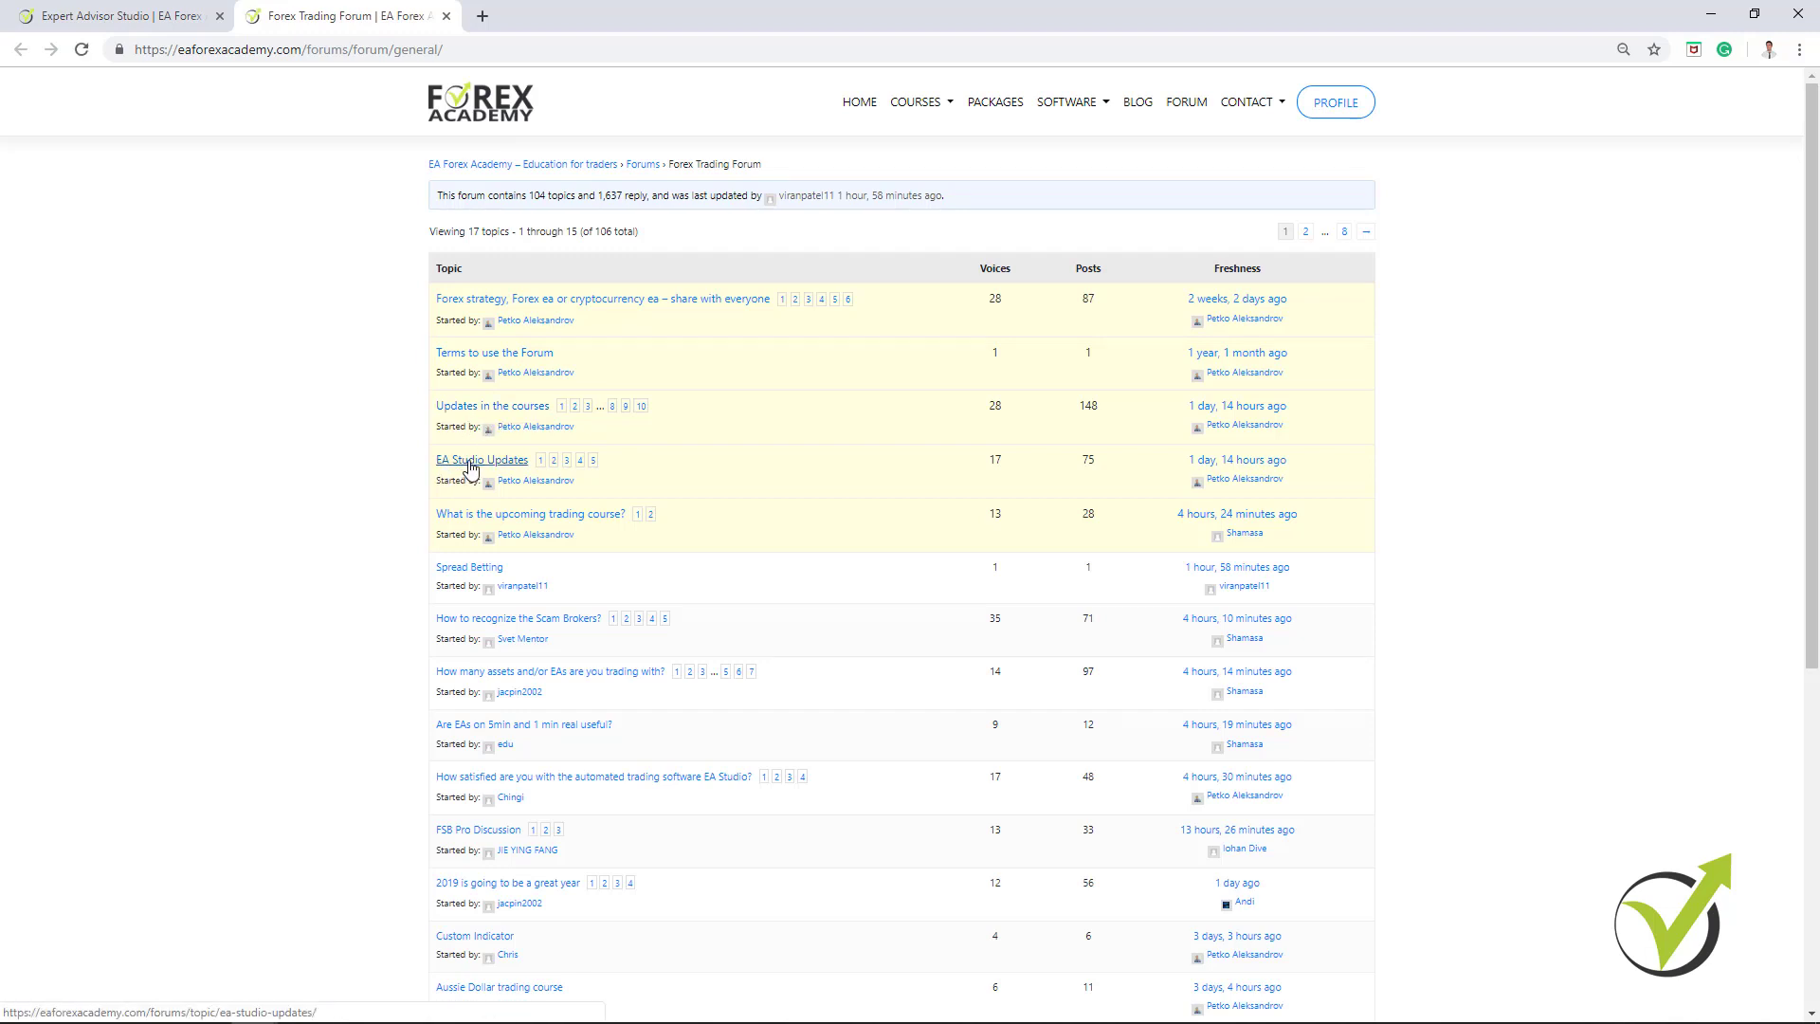
pyautogui.click(471, 463)
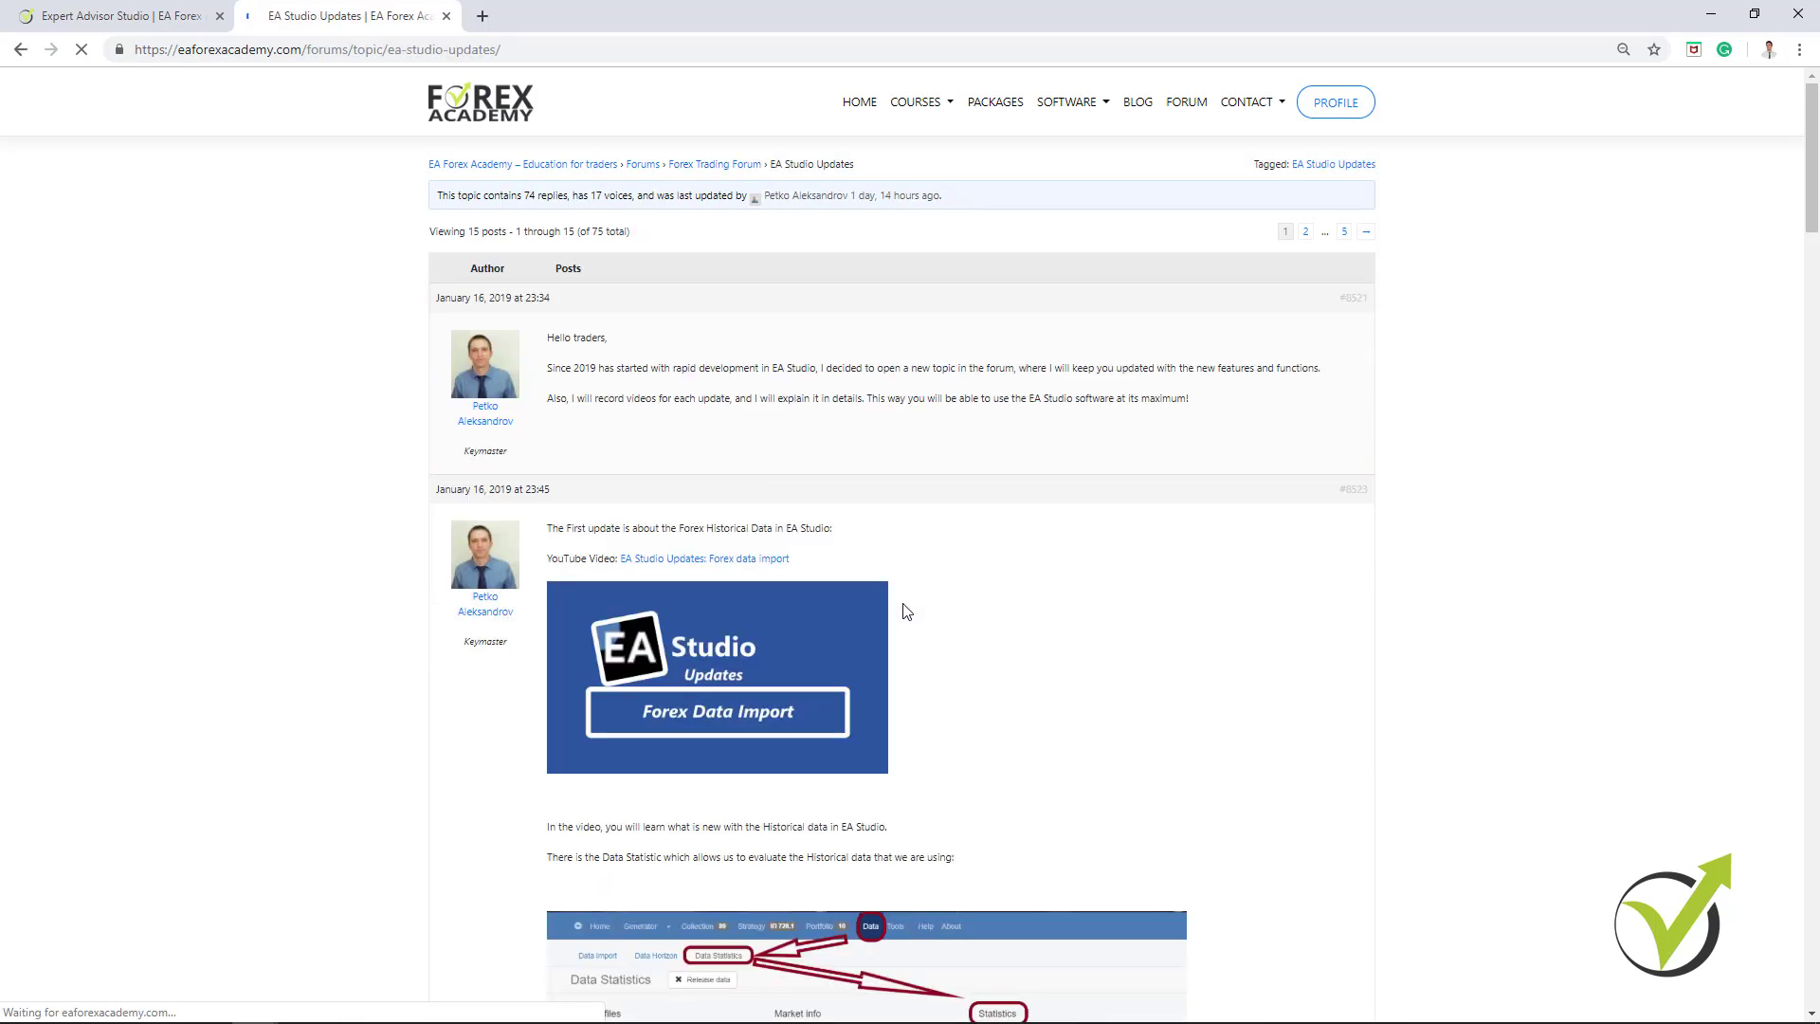
pyautogui.scroll(-8, 903, 611)
pyautogui.scroll(-18, 904, 611)
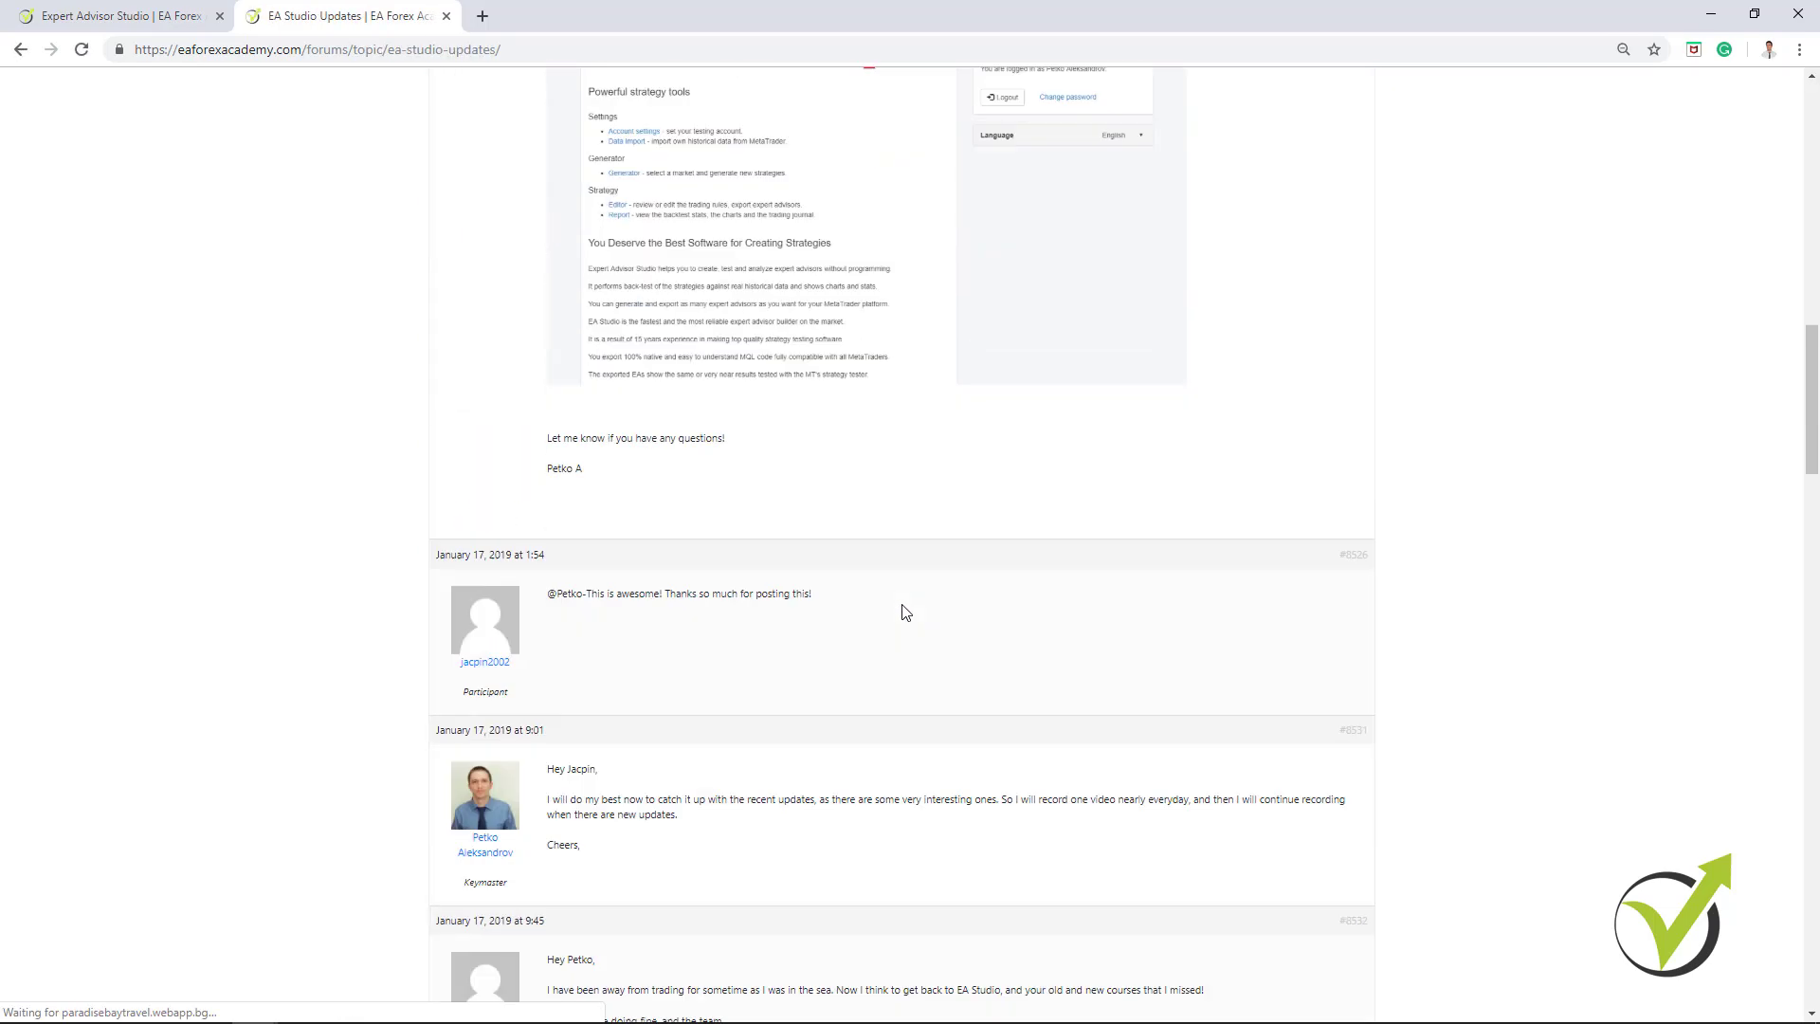
pyautogui.scroll(-1, 905, 612)
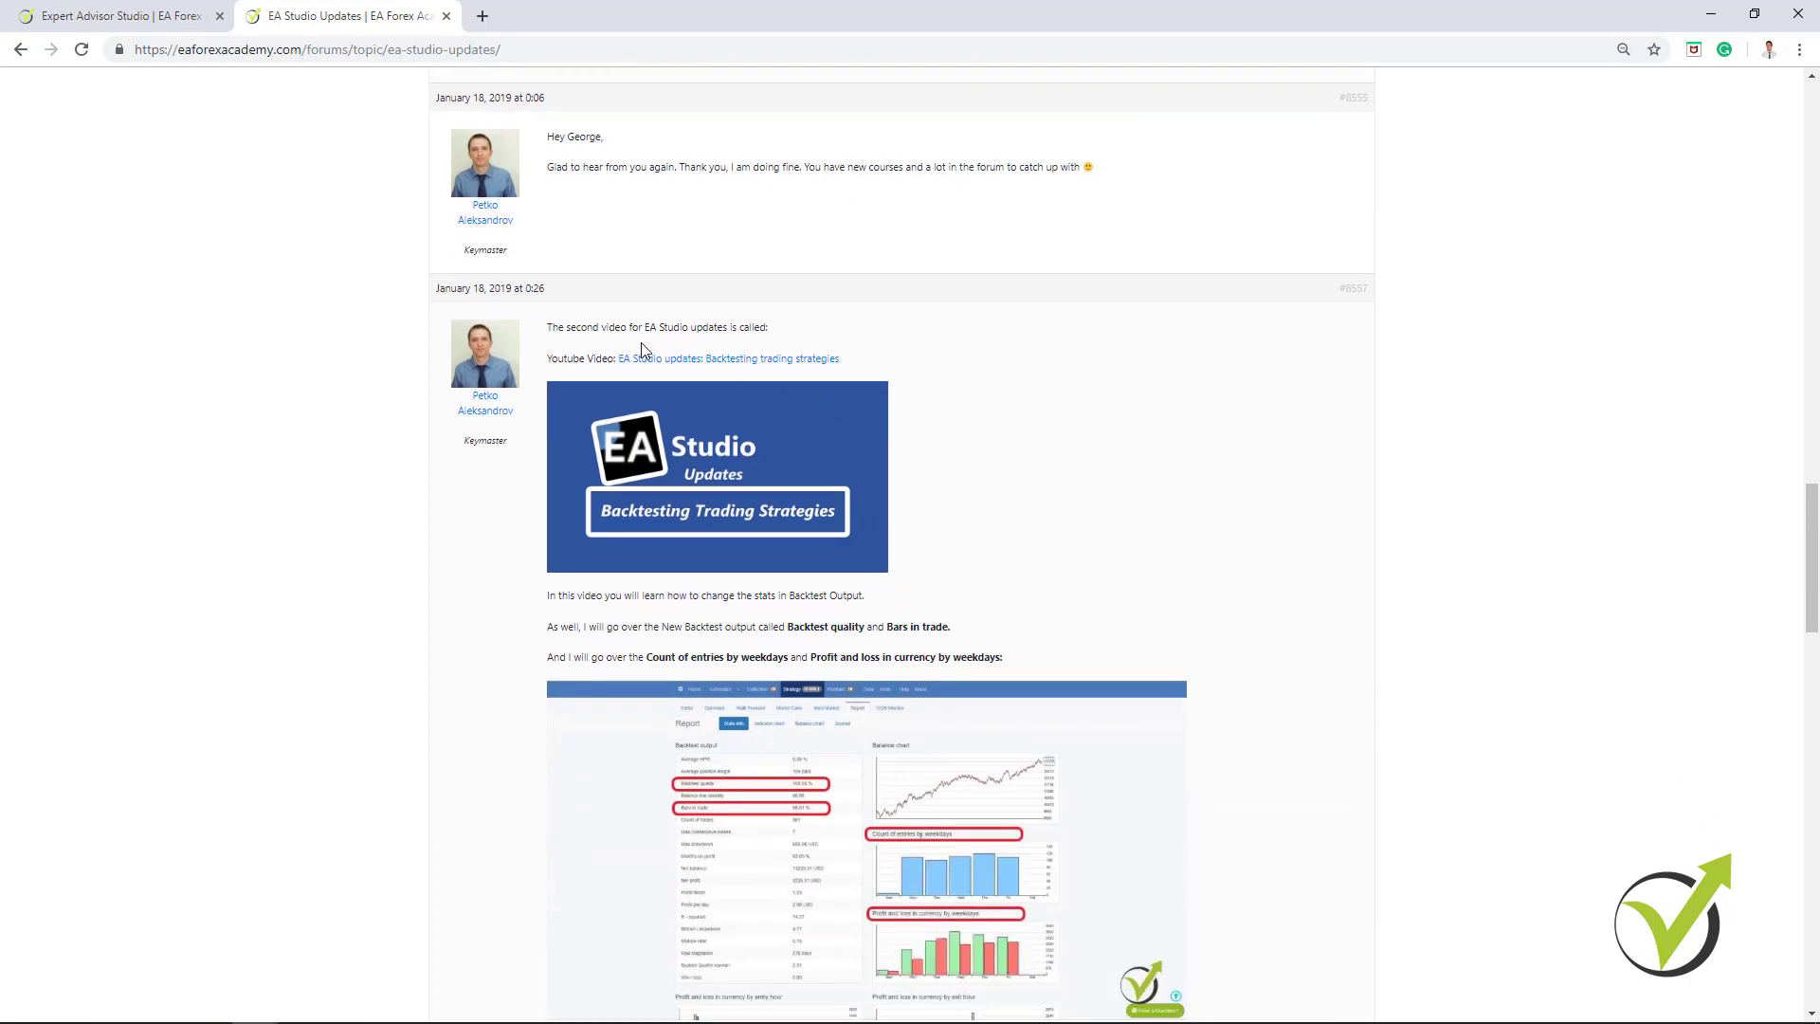
pyautogui.scroll(-16, 850, 510)
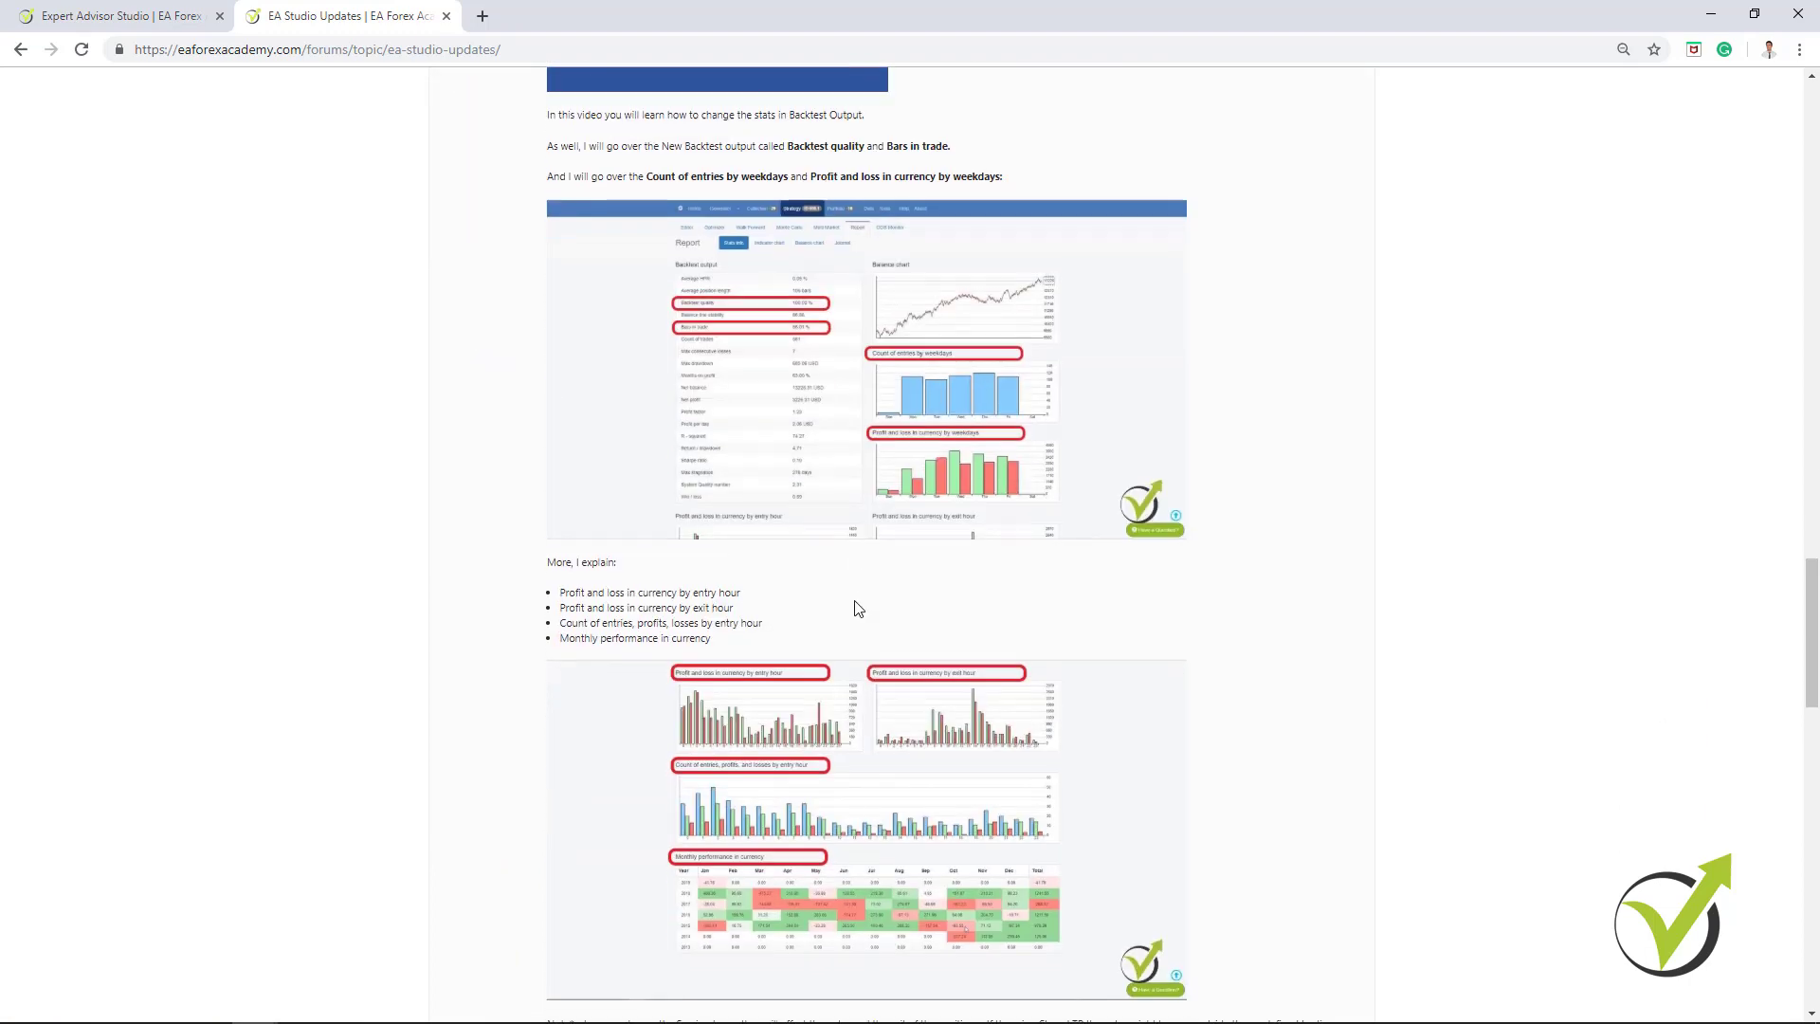
pyautogui.scroll(-8, 856, 608)
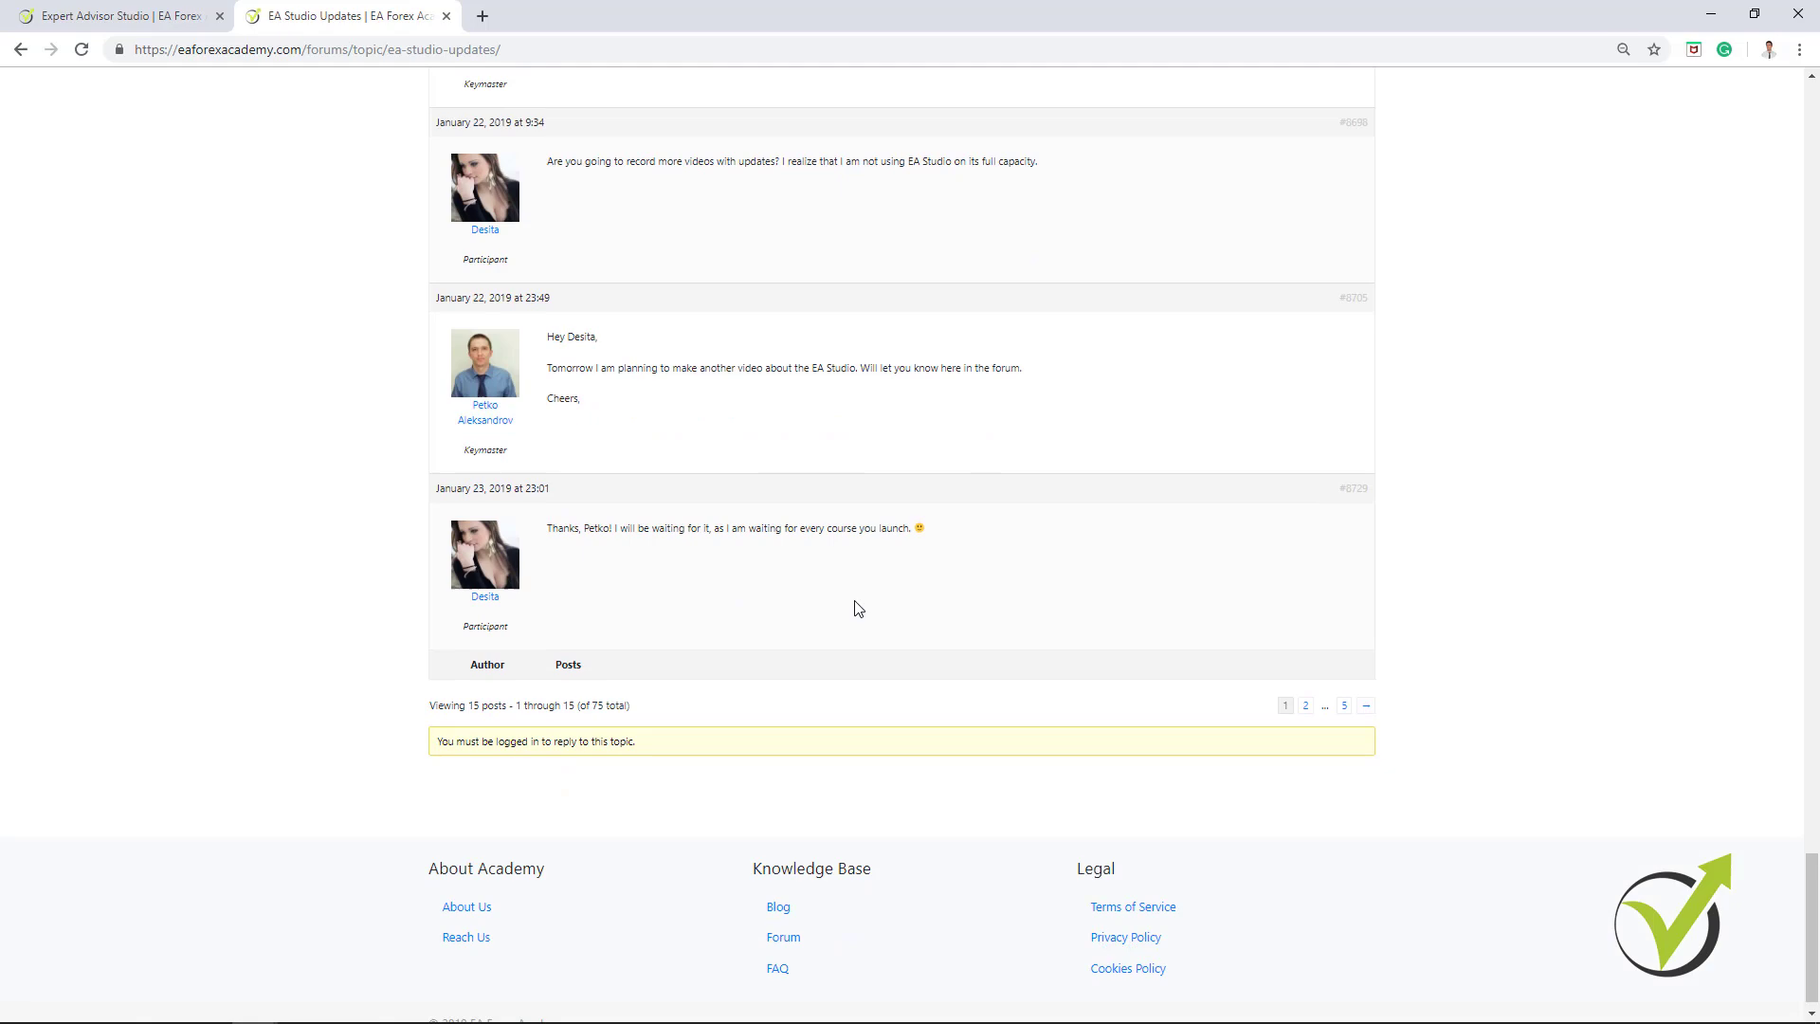
pyautogui.scroll(15, 856, 607)
pyautogui.scroll(20, 858, 596)
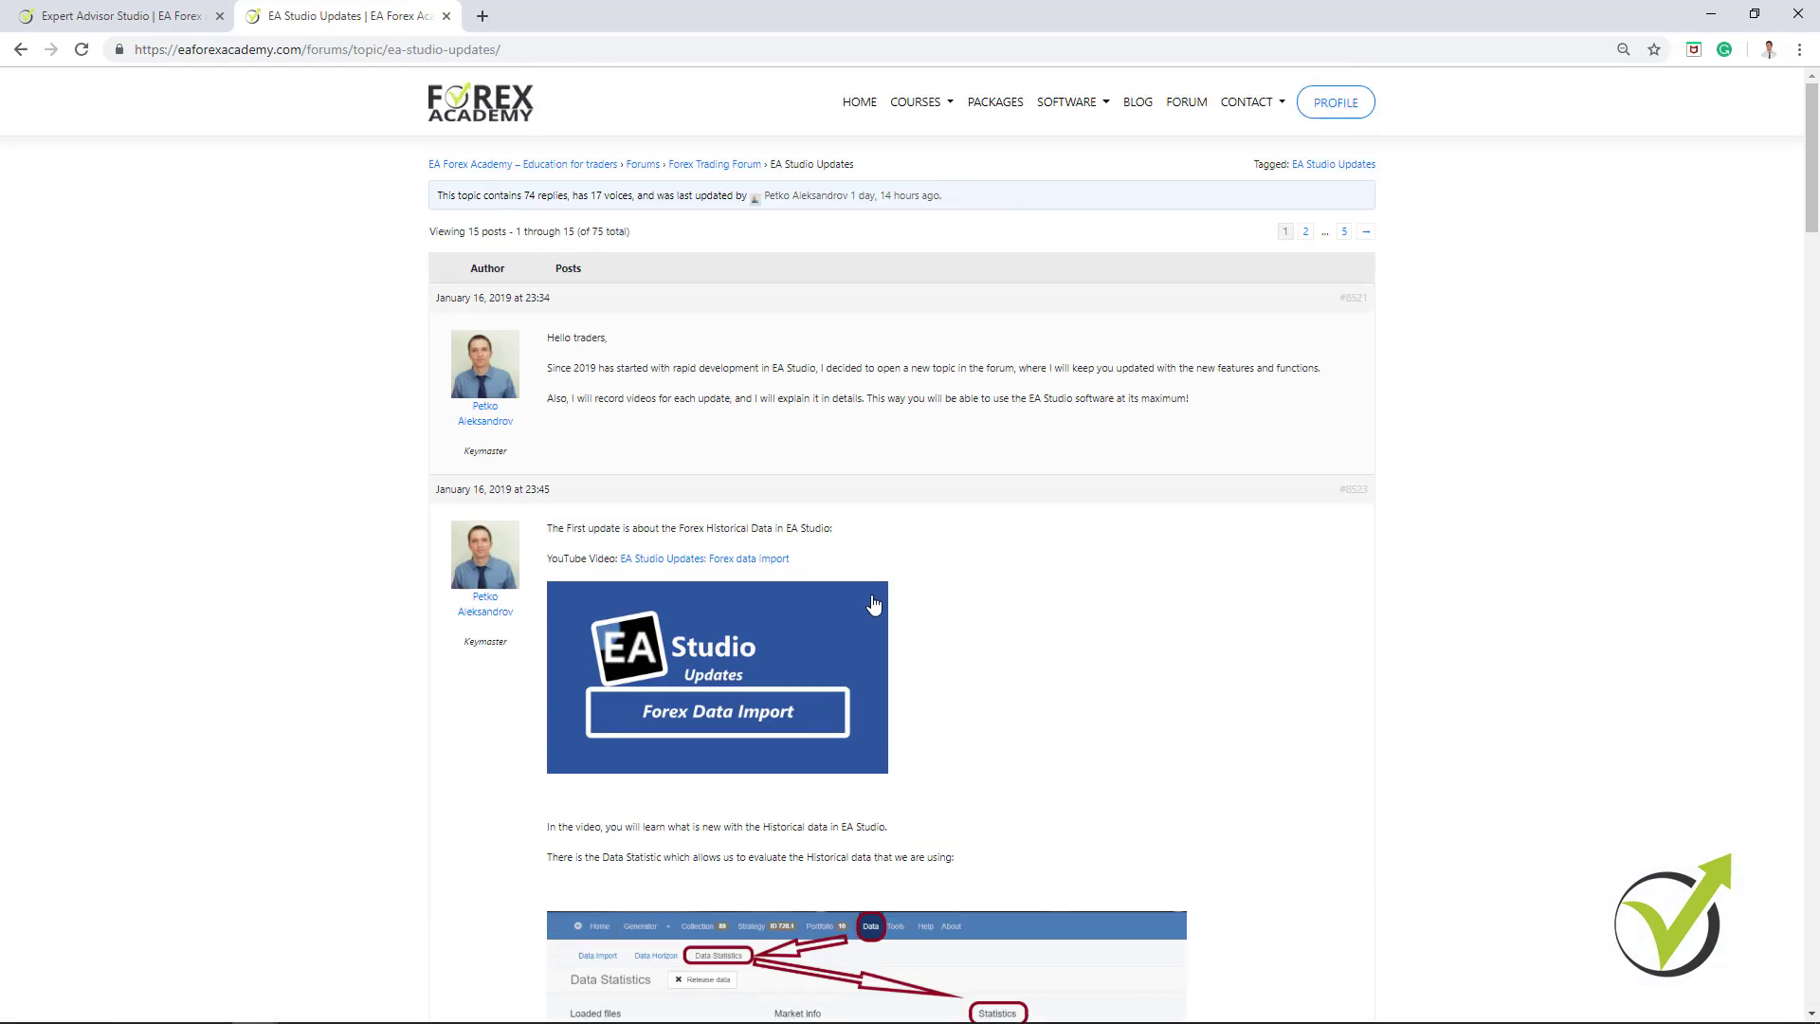
# Go to page 2 of the EA Studio Updates topic and scroll through the R-Squared update post.
pyautogui.click(1306, 233)
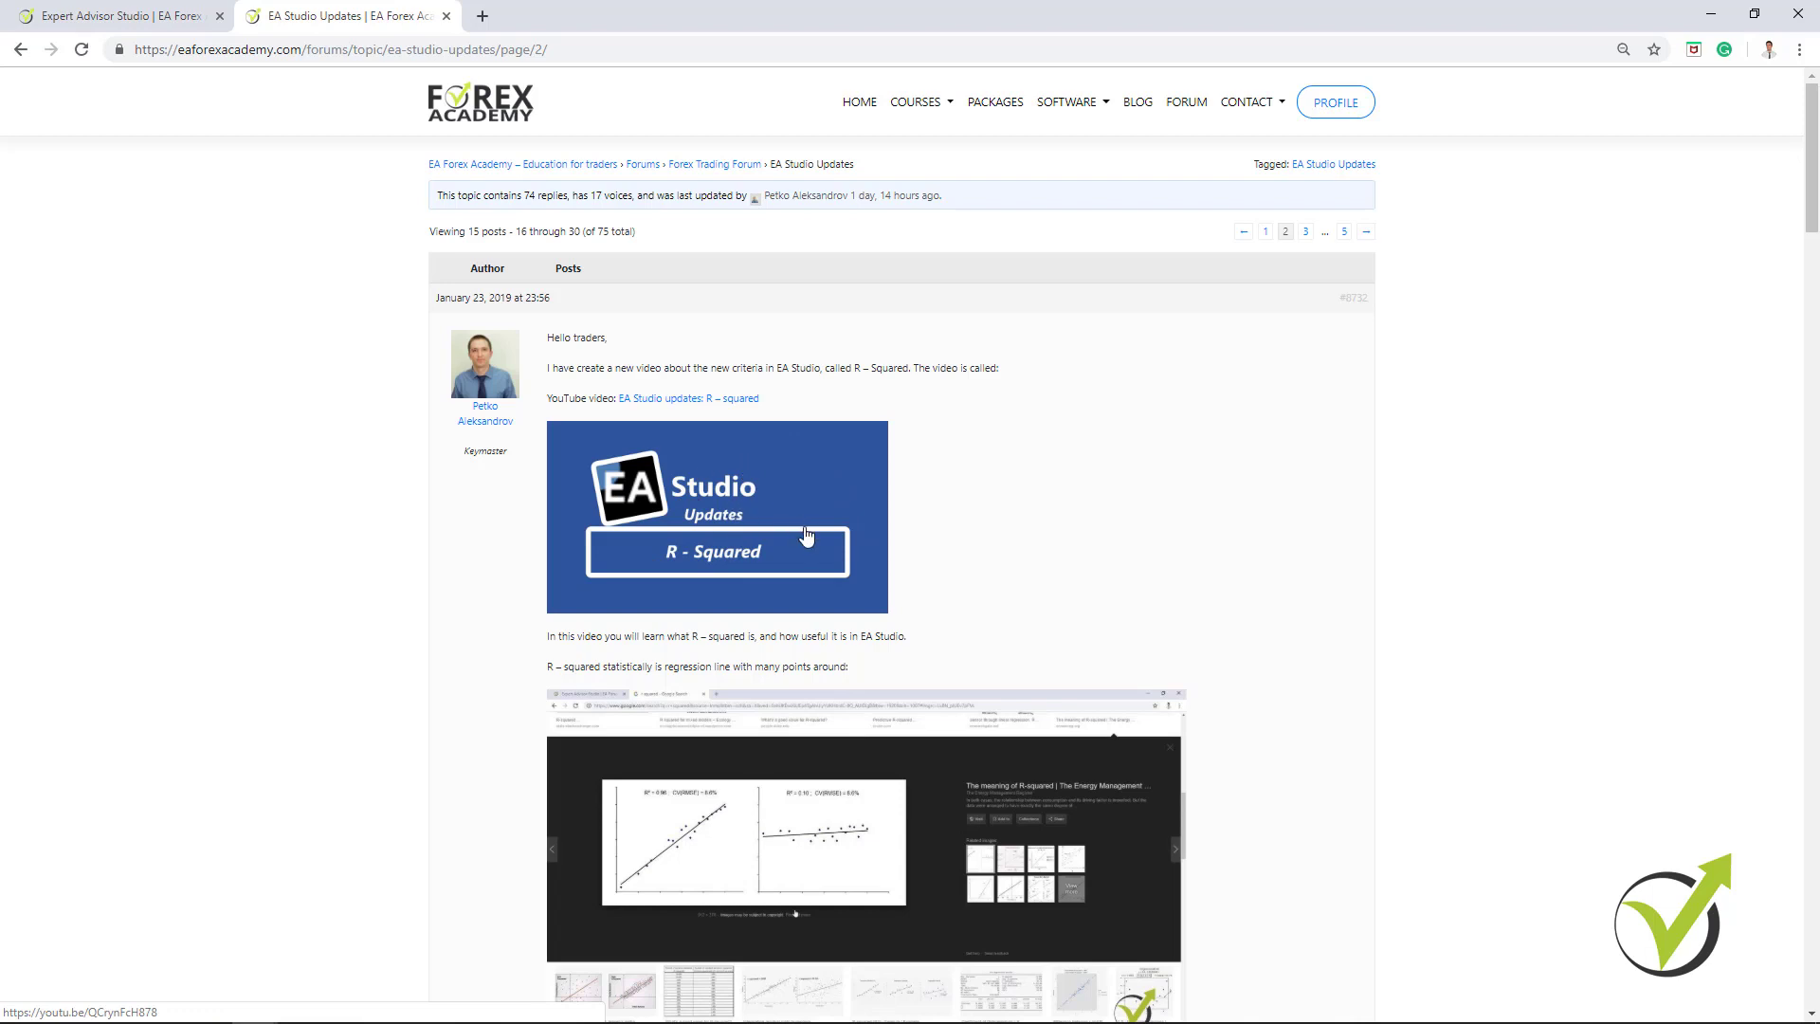
pyautogui.scroll(-2, 718, 659)
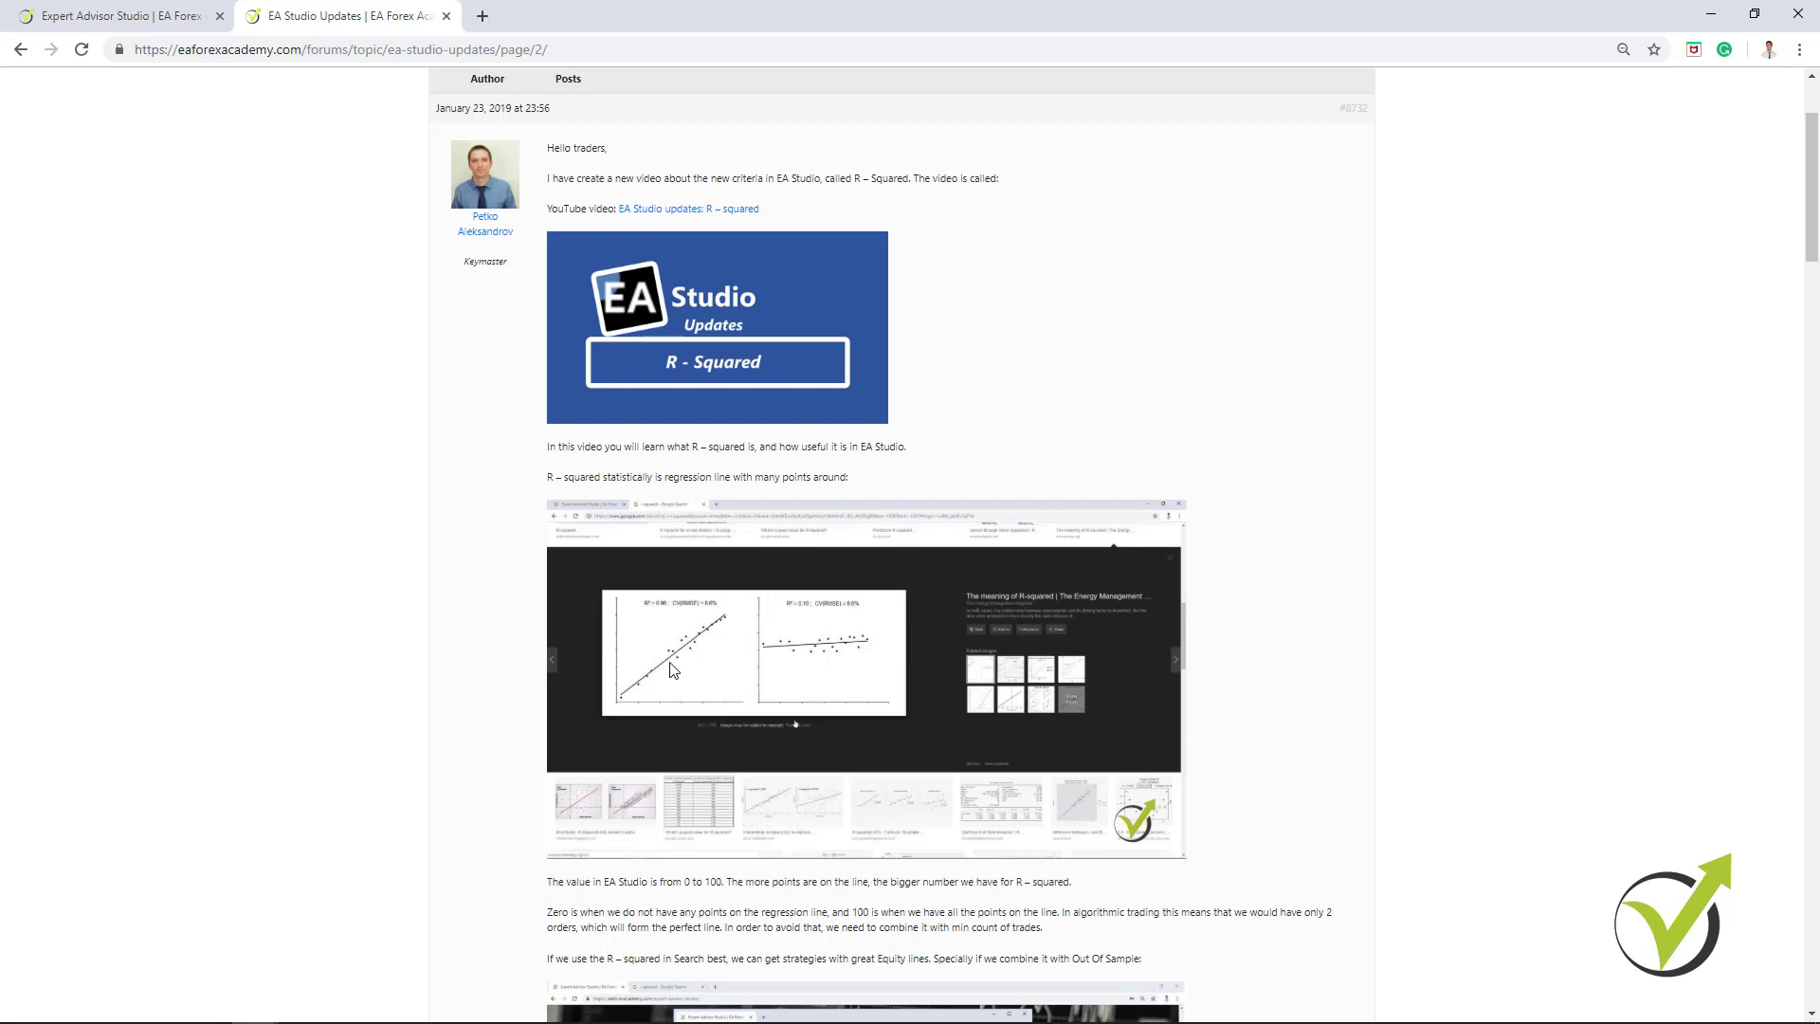
pyautogui.scroll(-5, 669, 682)
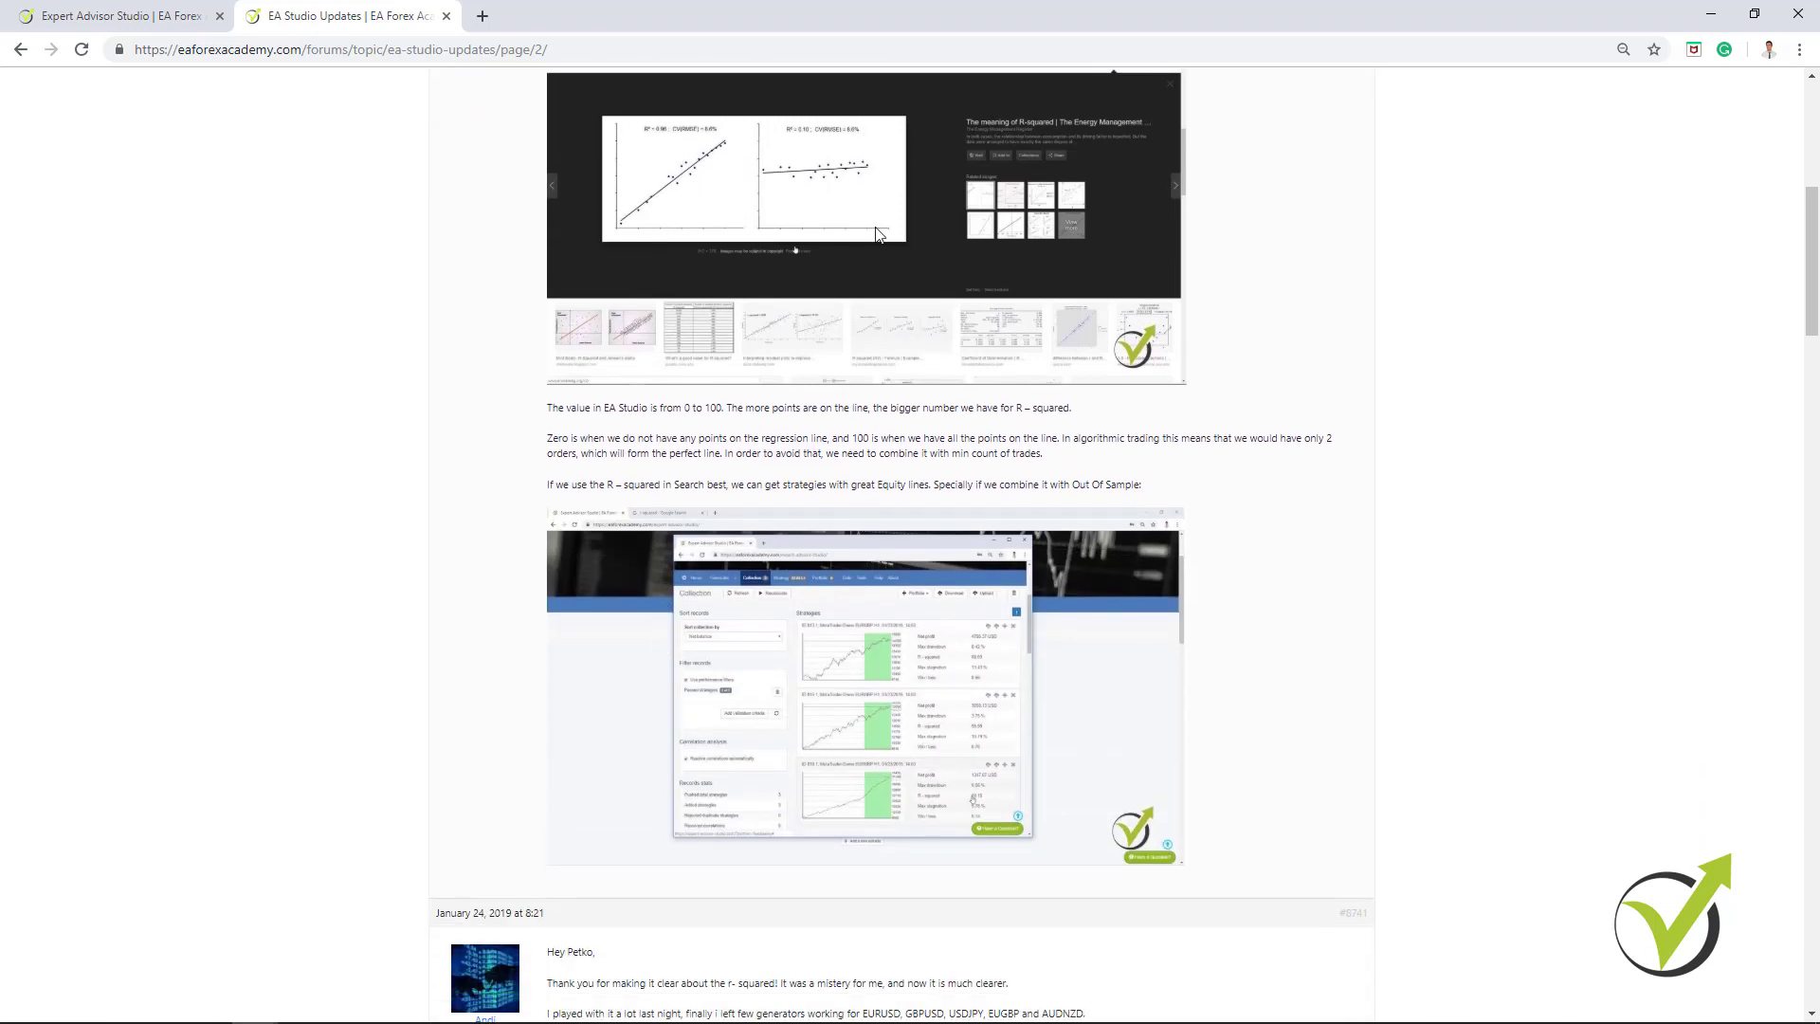
pyautogui.scroll(-2, 796, 805)
pyautogui.scroll(6, 832, 251)
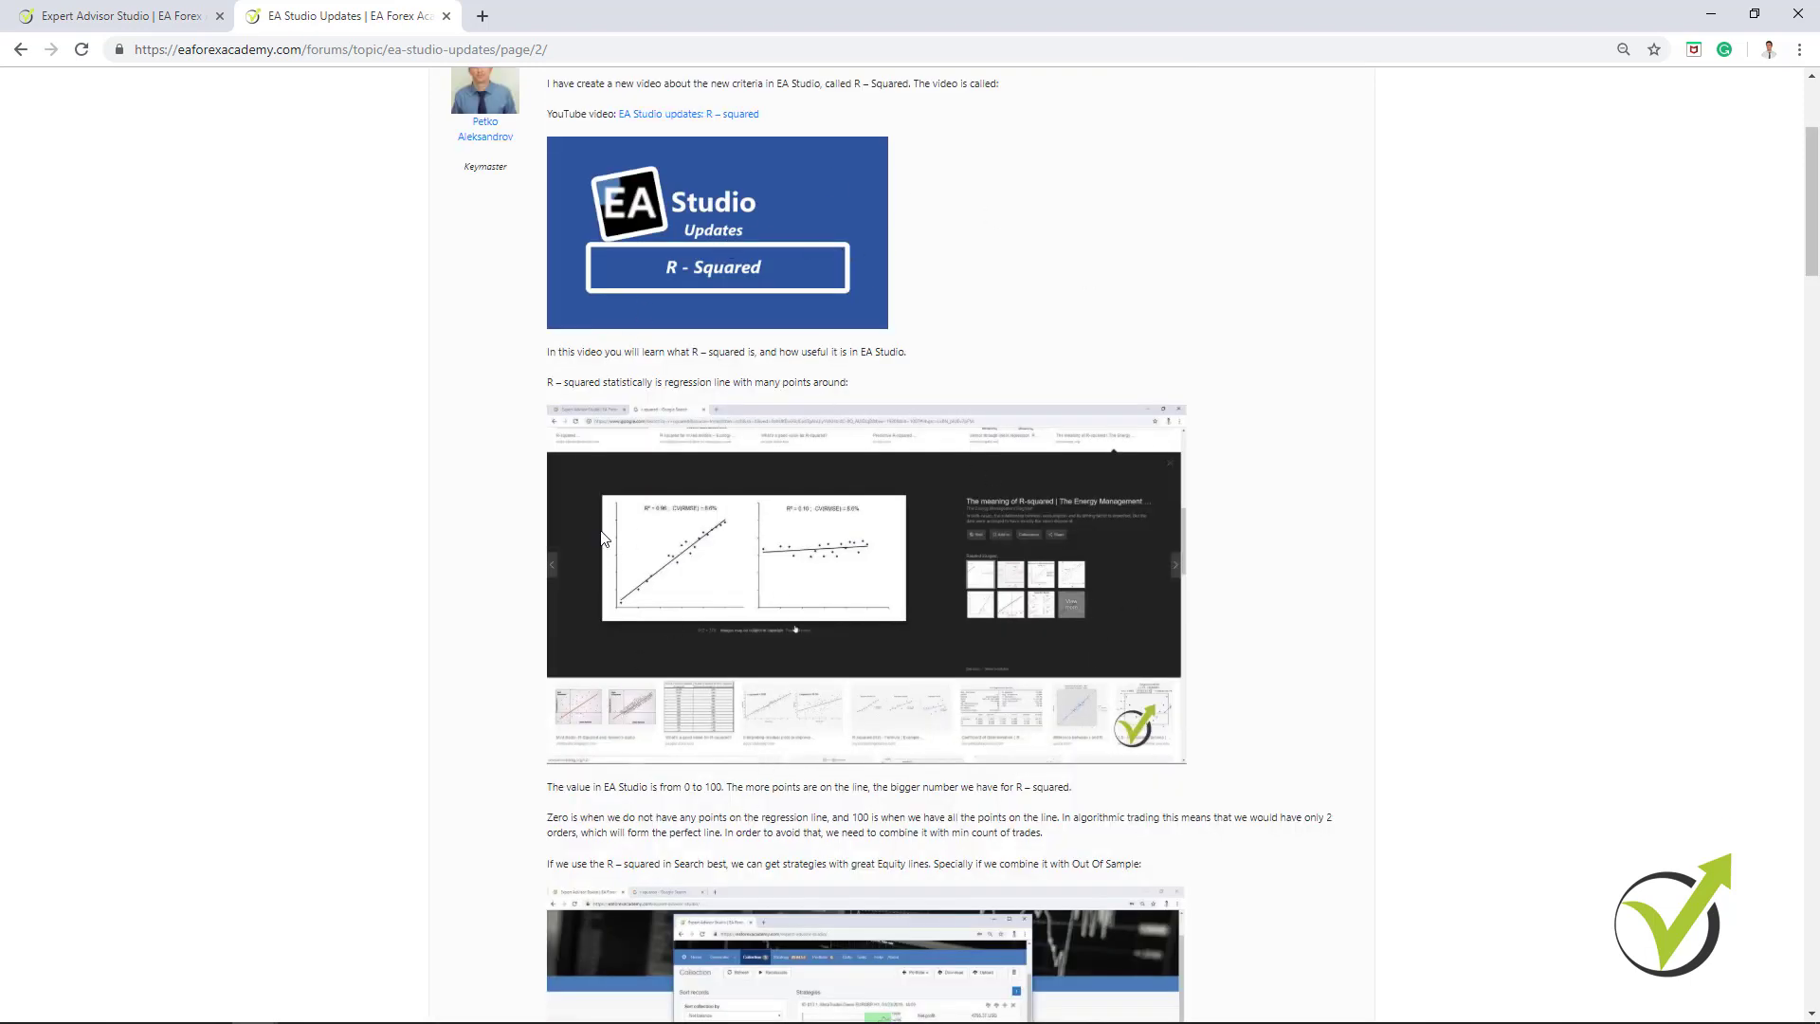
# Close the forum tab, start the USDCAD M15 generator, and review its Common Acceptance Criteria settings.
pyautogui.click(447, 16)
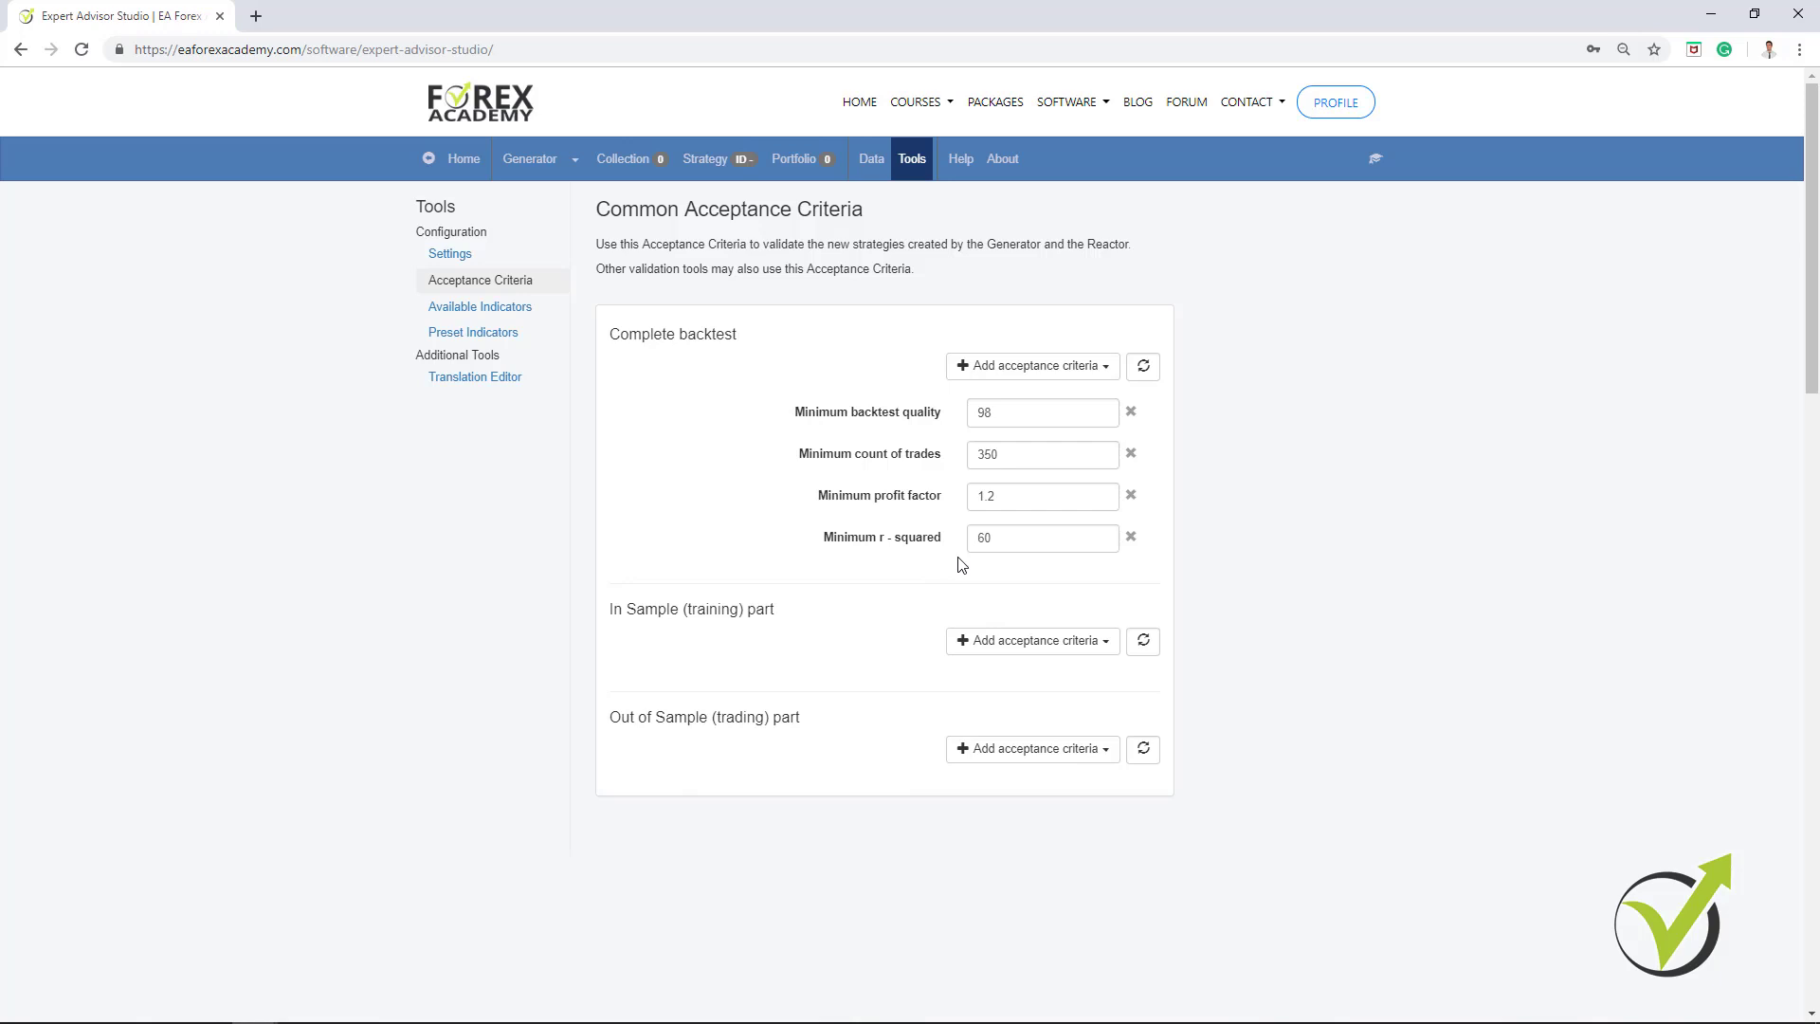
pyautogui.click(535, 166)
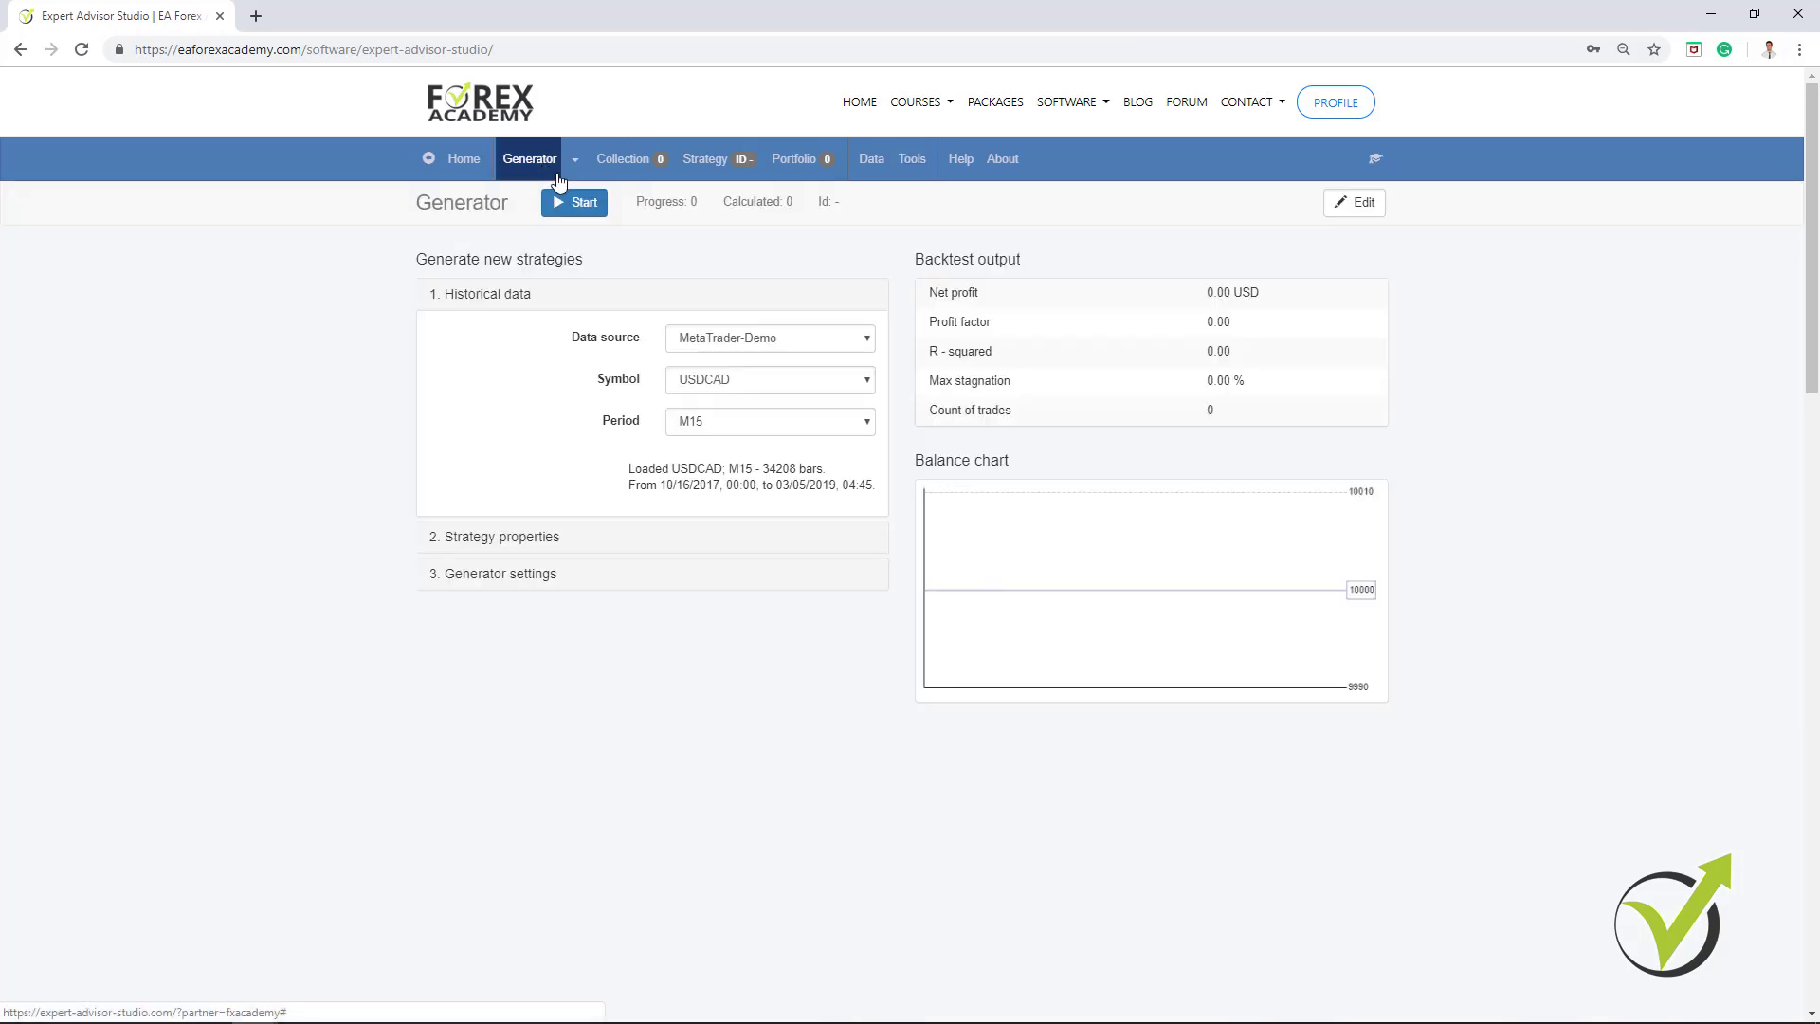
pyautogui.click(575, 204)
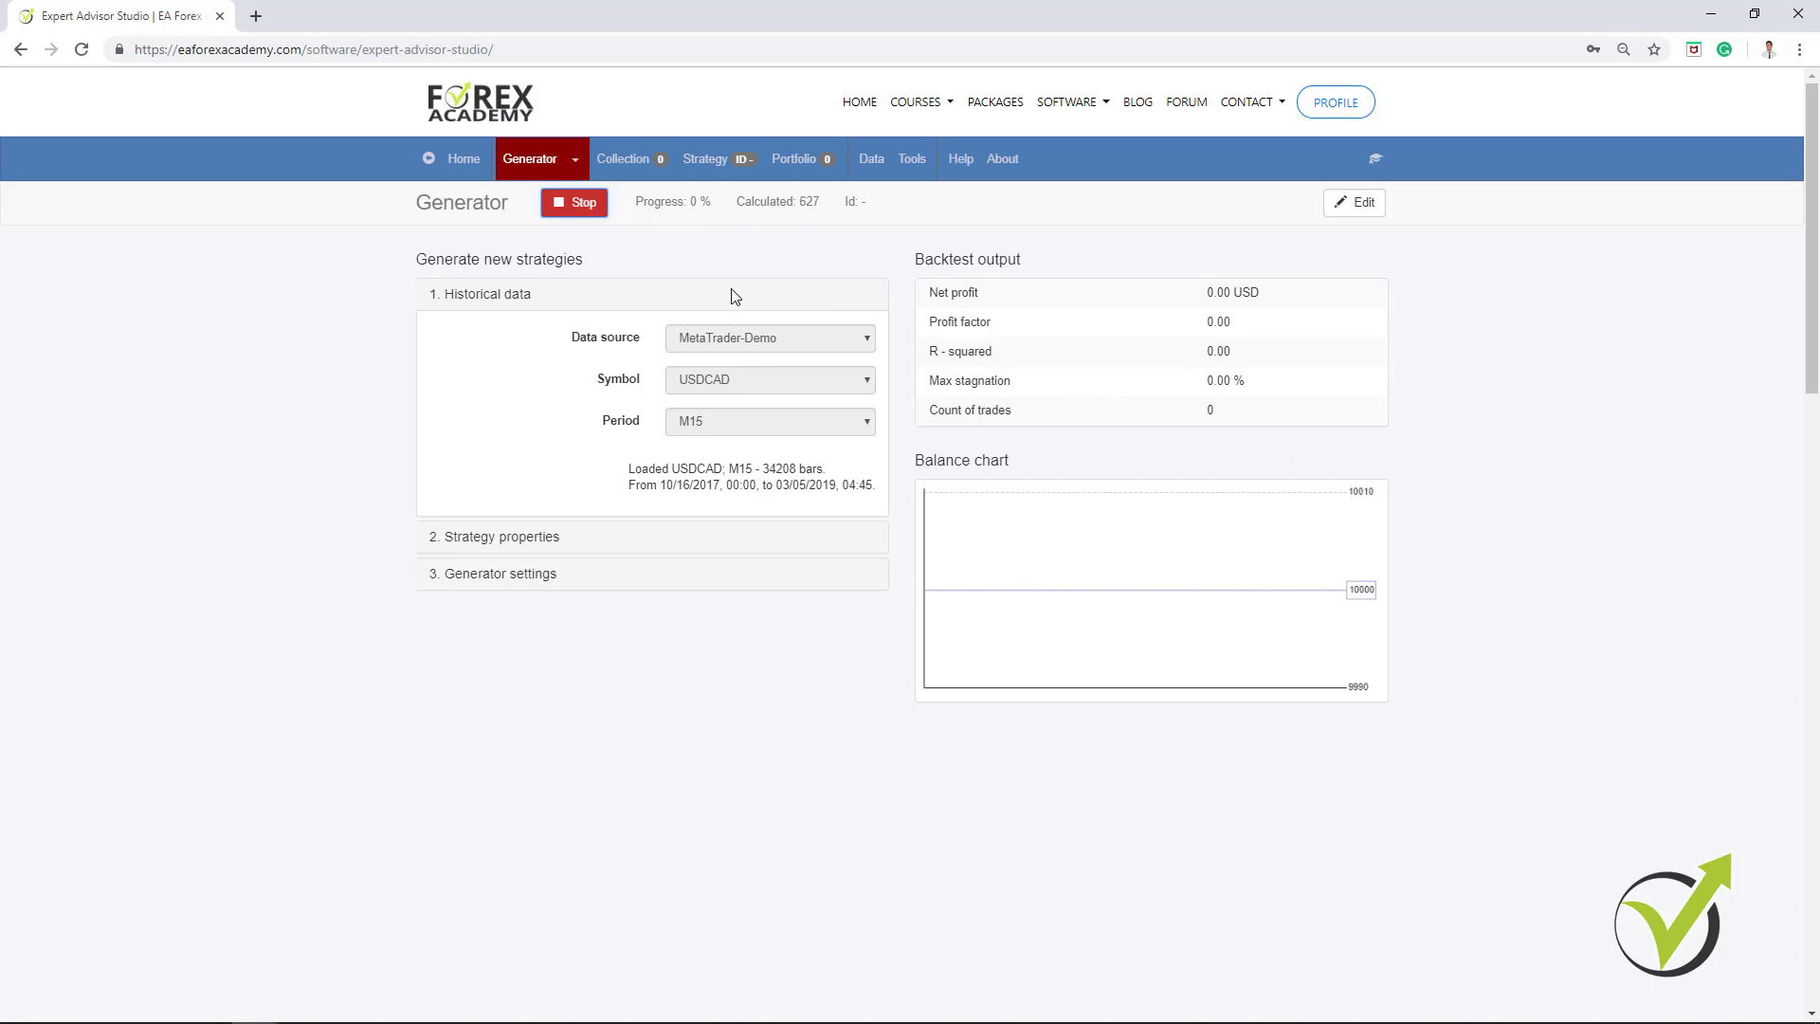
pyautogui.click(532, 573)
pyautogui.click(751, 546)
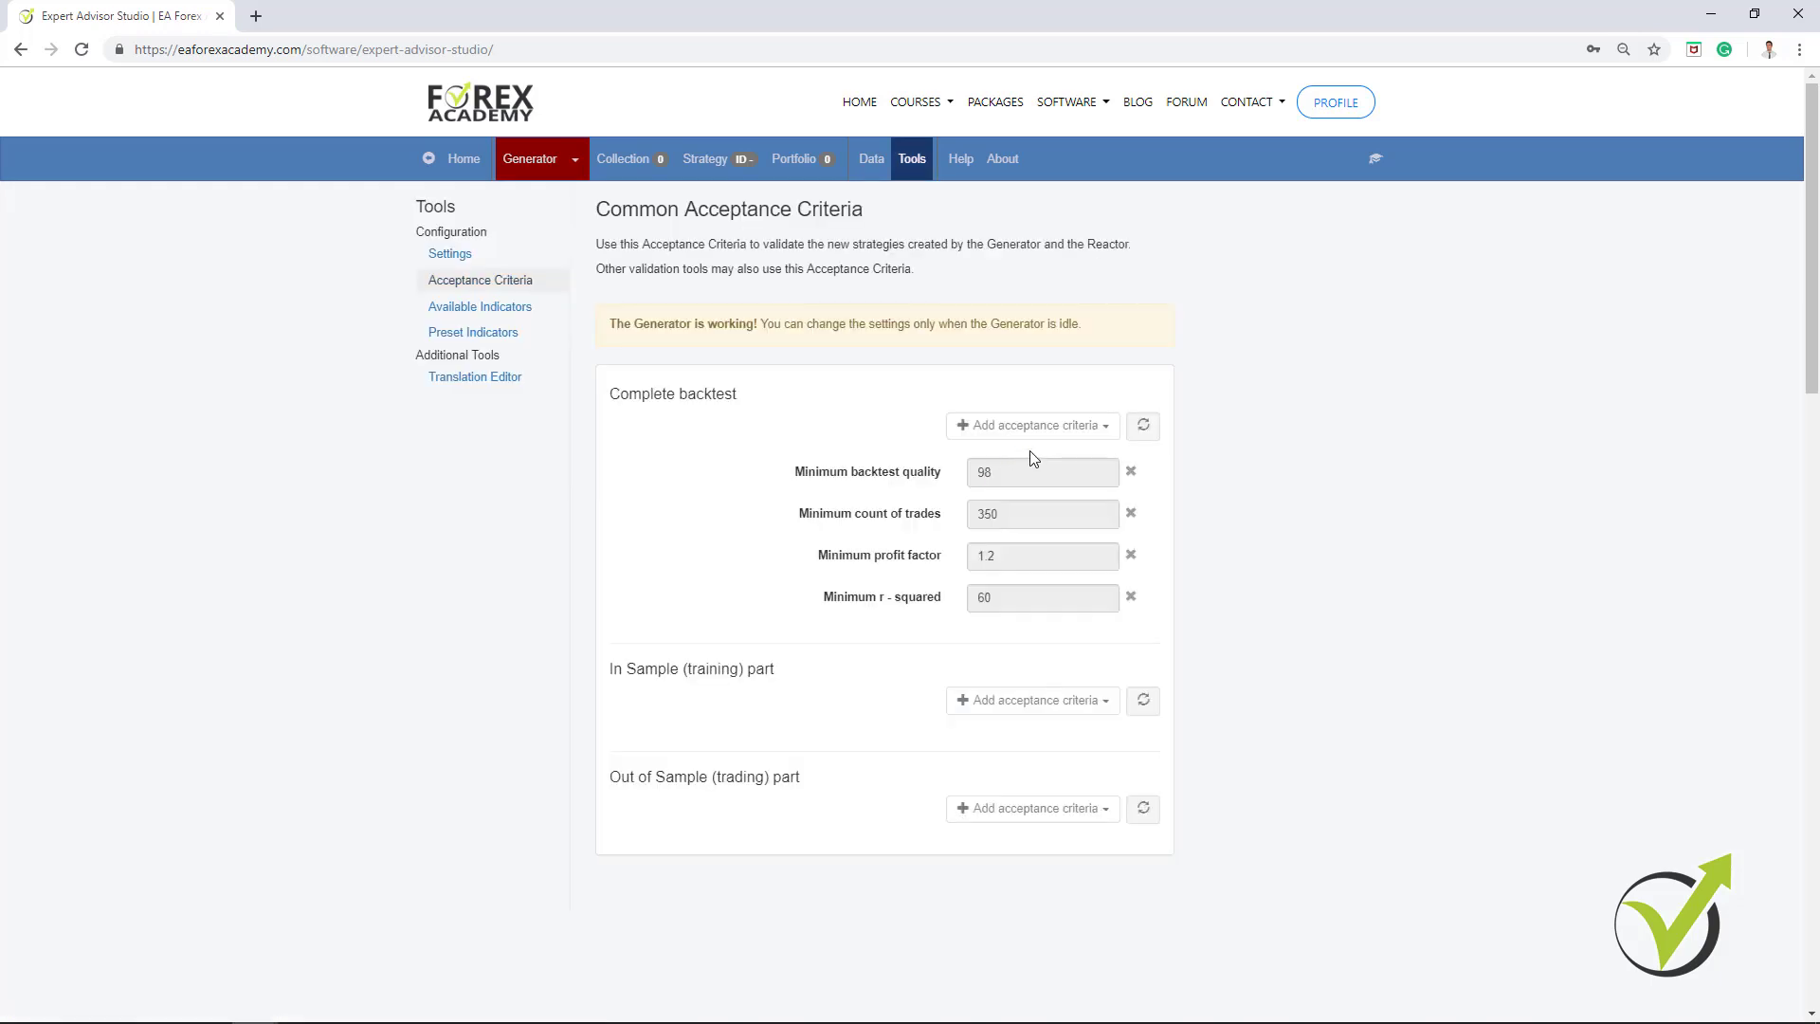
pyautogui.click(522, 167)
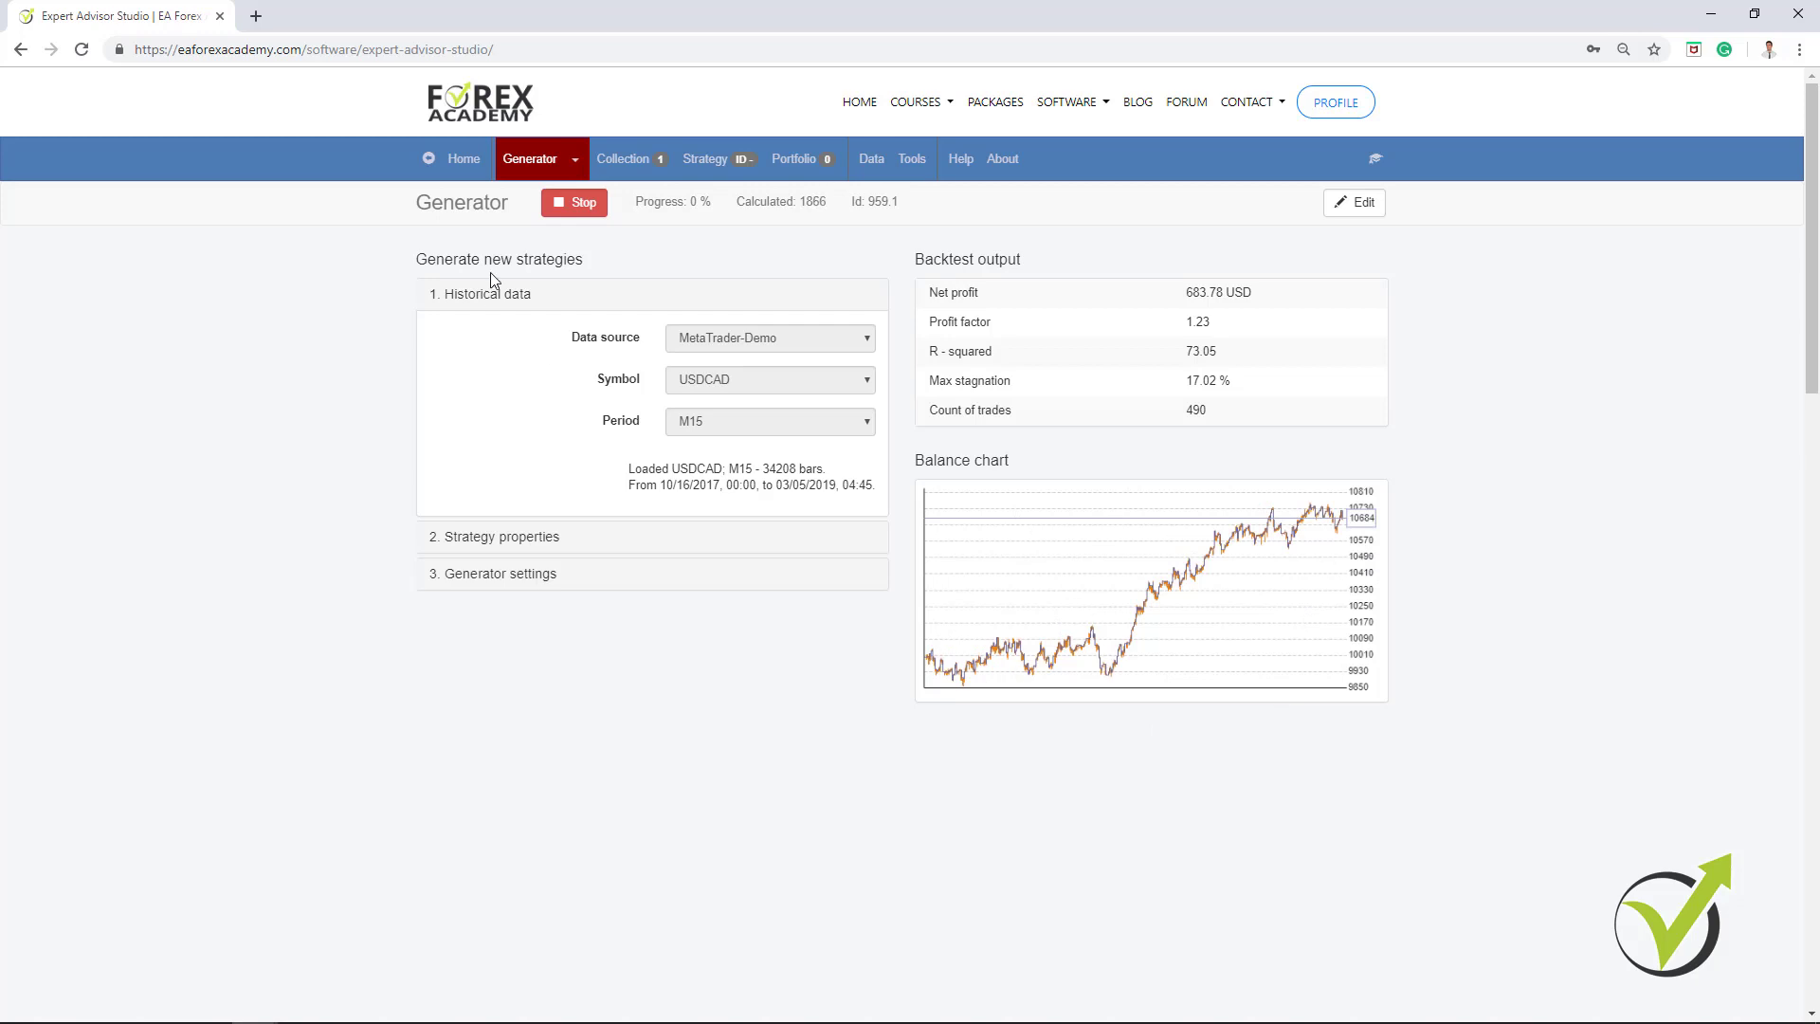
# Load the collected strategy with Moving Average and Force Index entries and a Bollinger Bands exit into the editor.
pyautogui.click(630, 159)
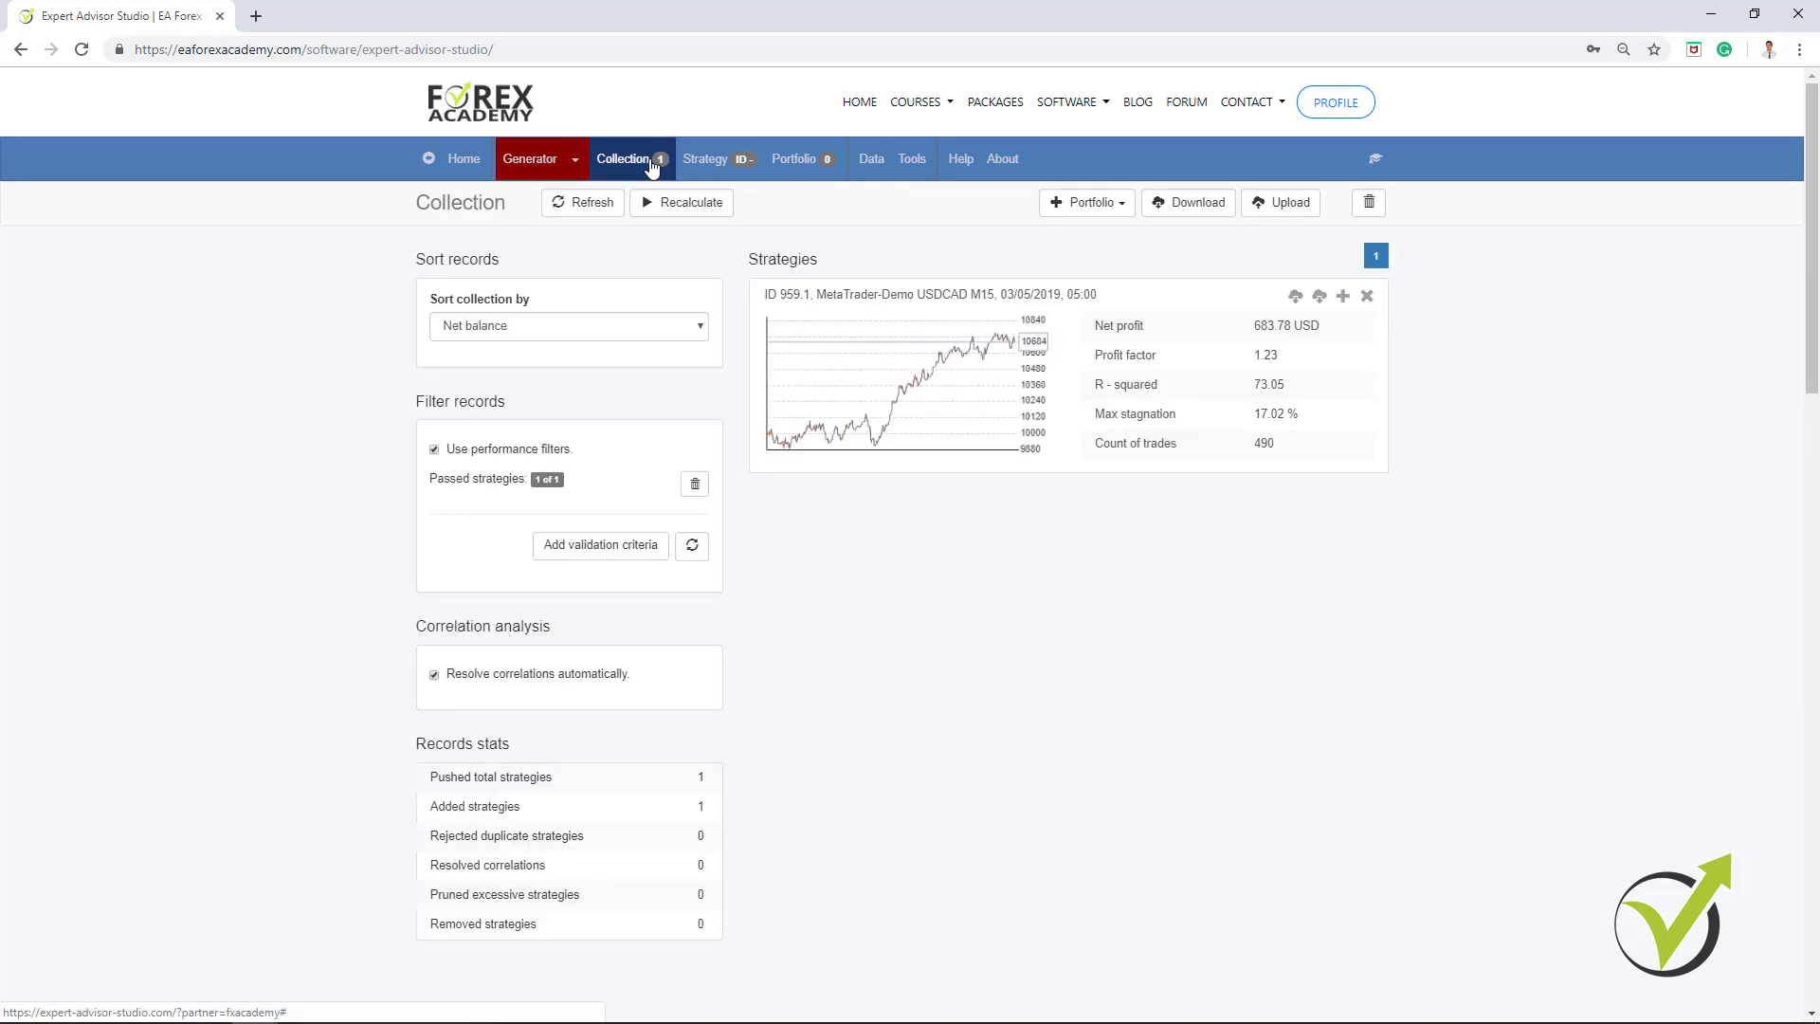
pyautogui.click(900, 396)
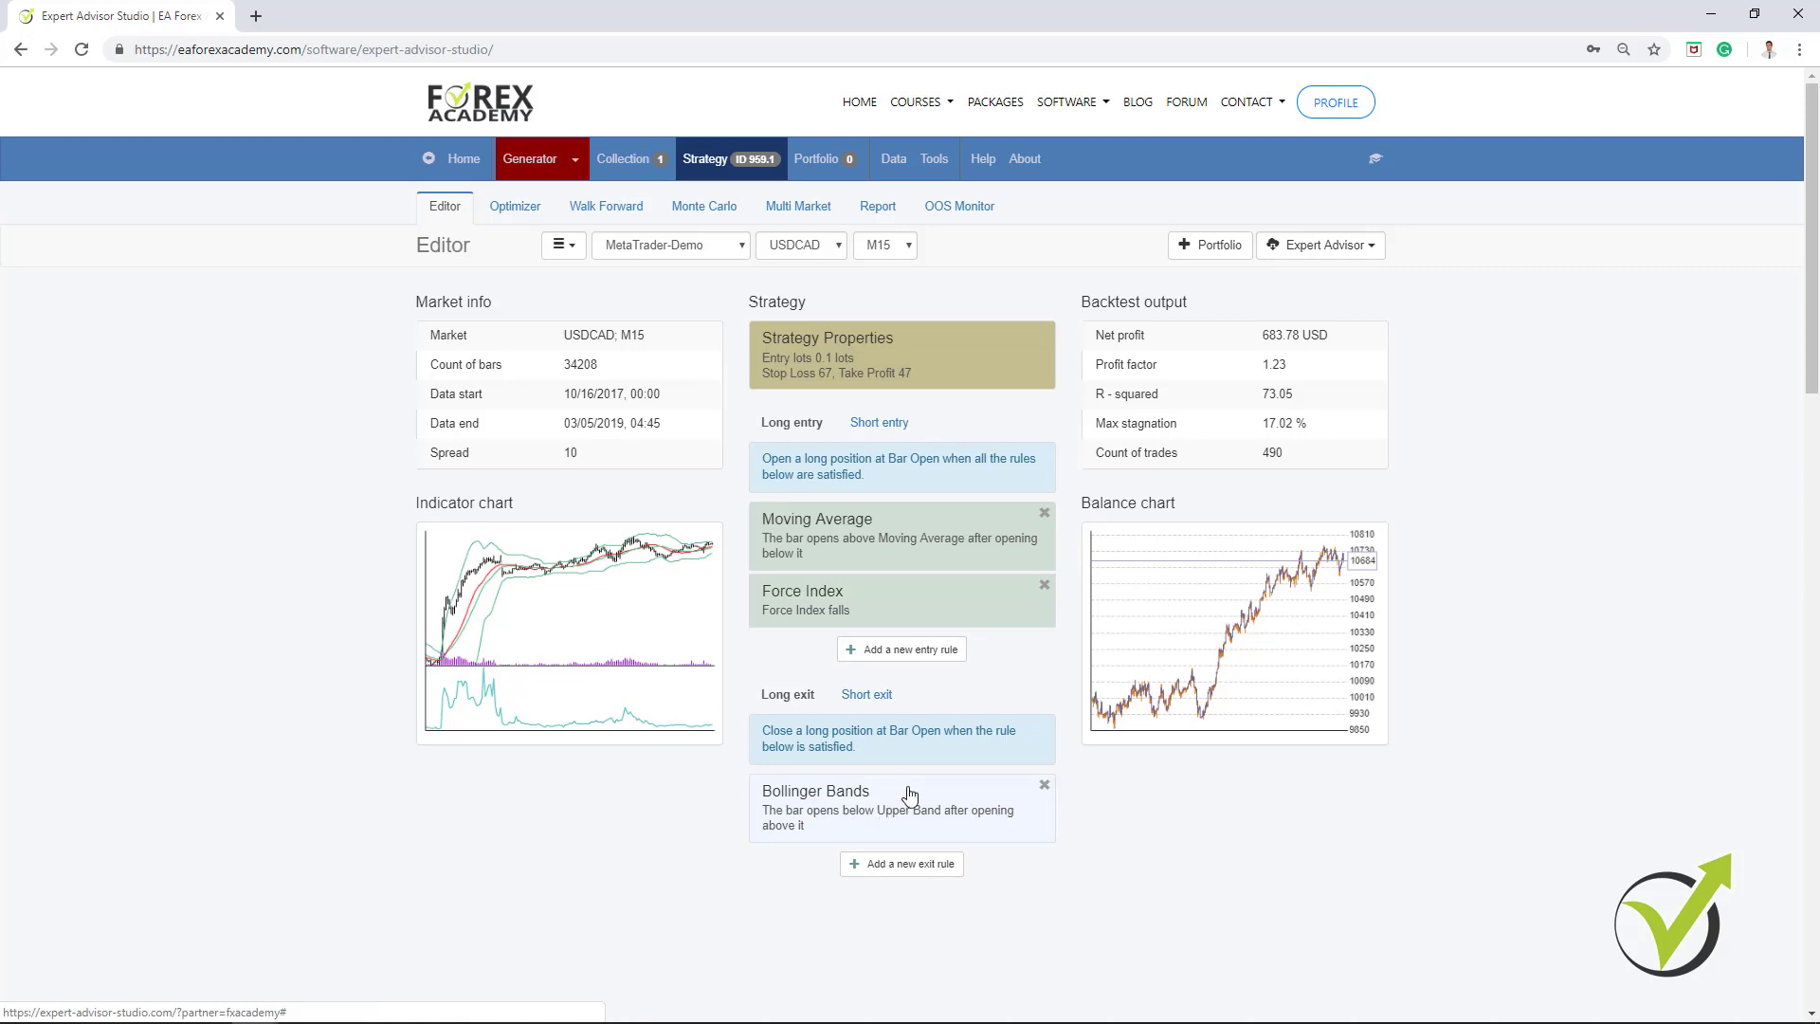
pyautogui.click(965, 392)
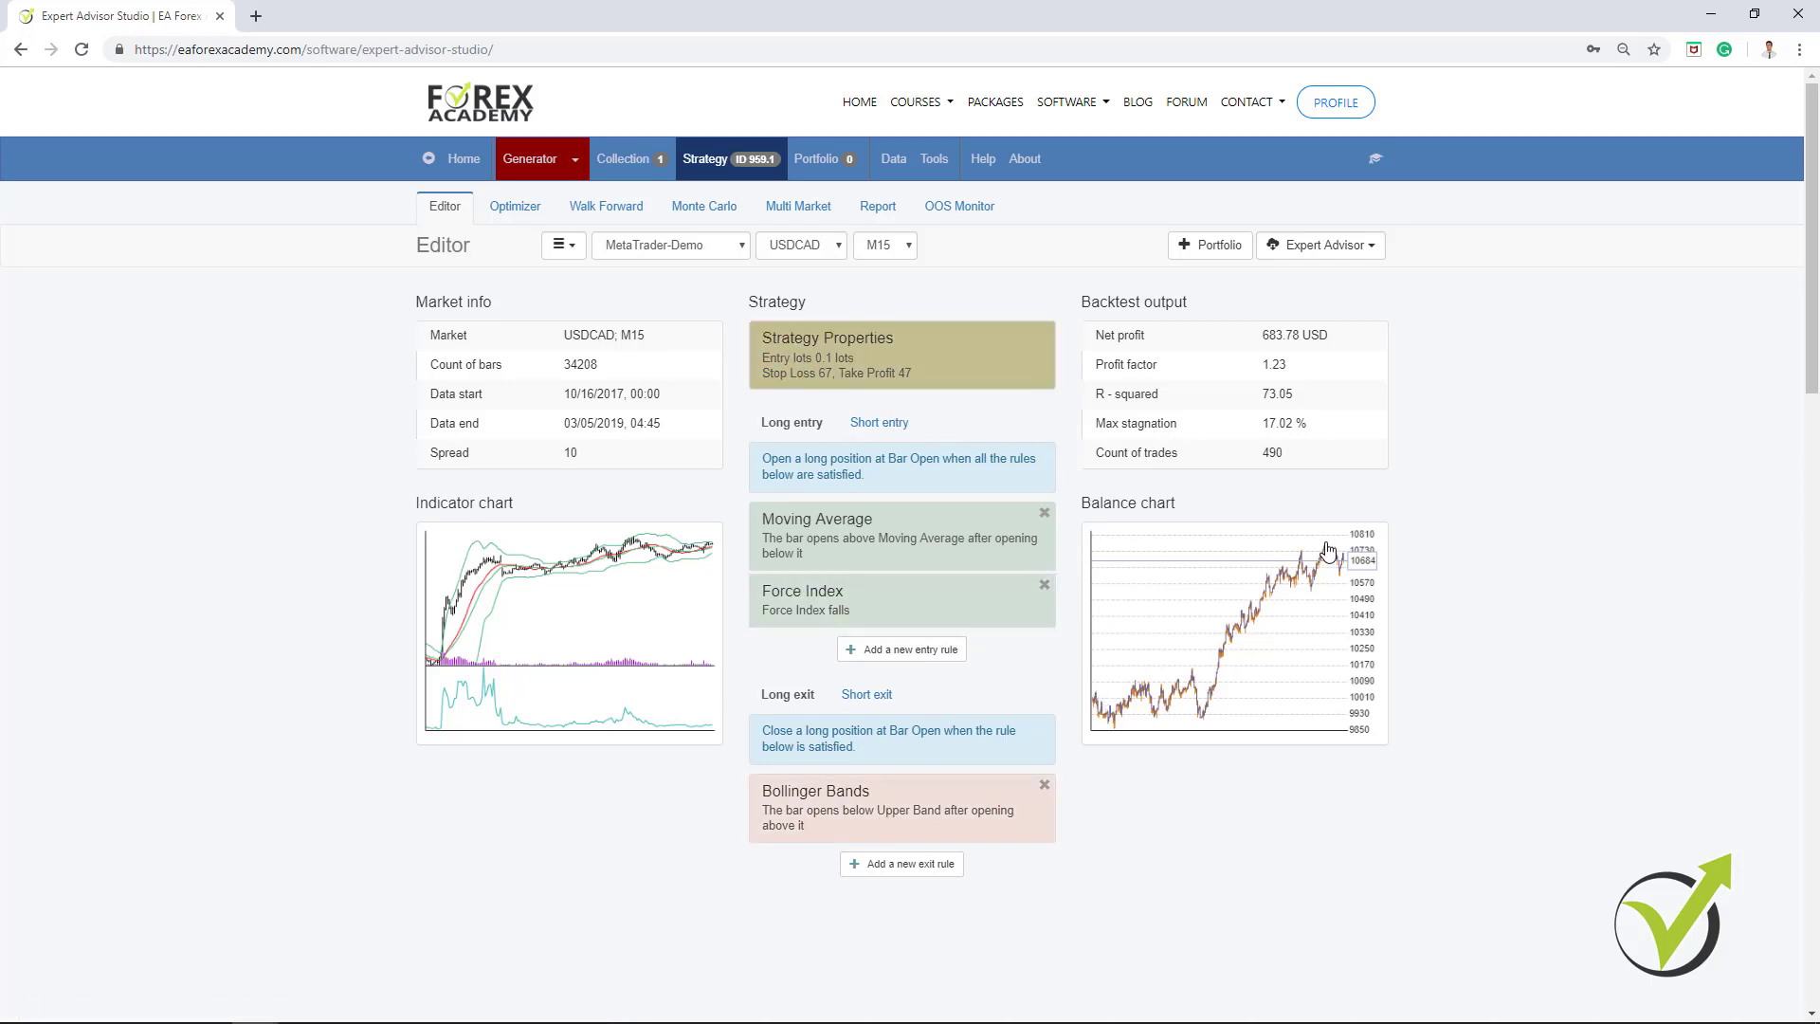
# Open the strategy's Monte Carlo tab under Strategy.
pyautogui.click(704, 209)
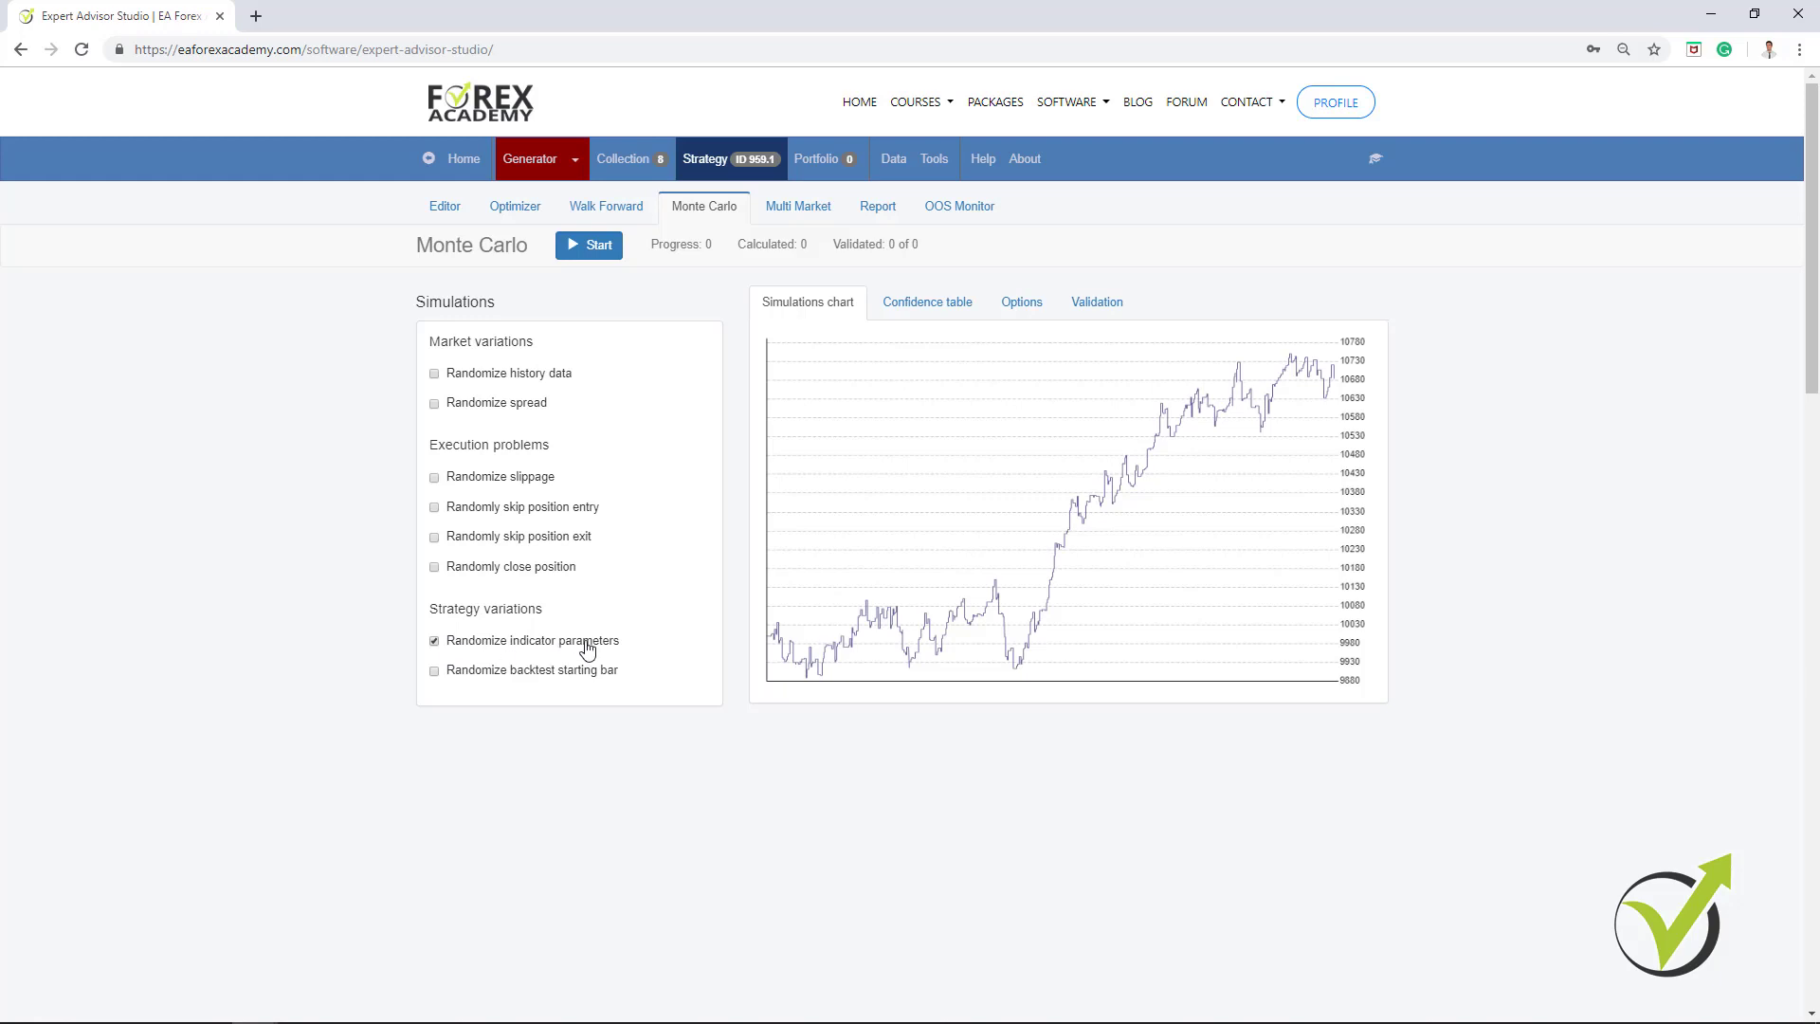
# Run the Monte Carlo simulations and review the options: 20 tests, 20% indicator change probability.
pyautogui.click(602, 250)
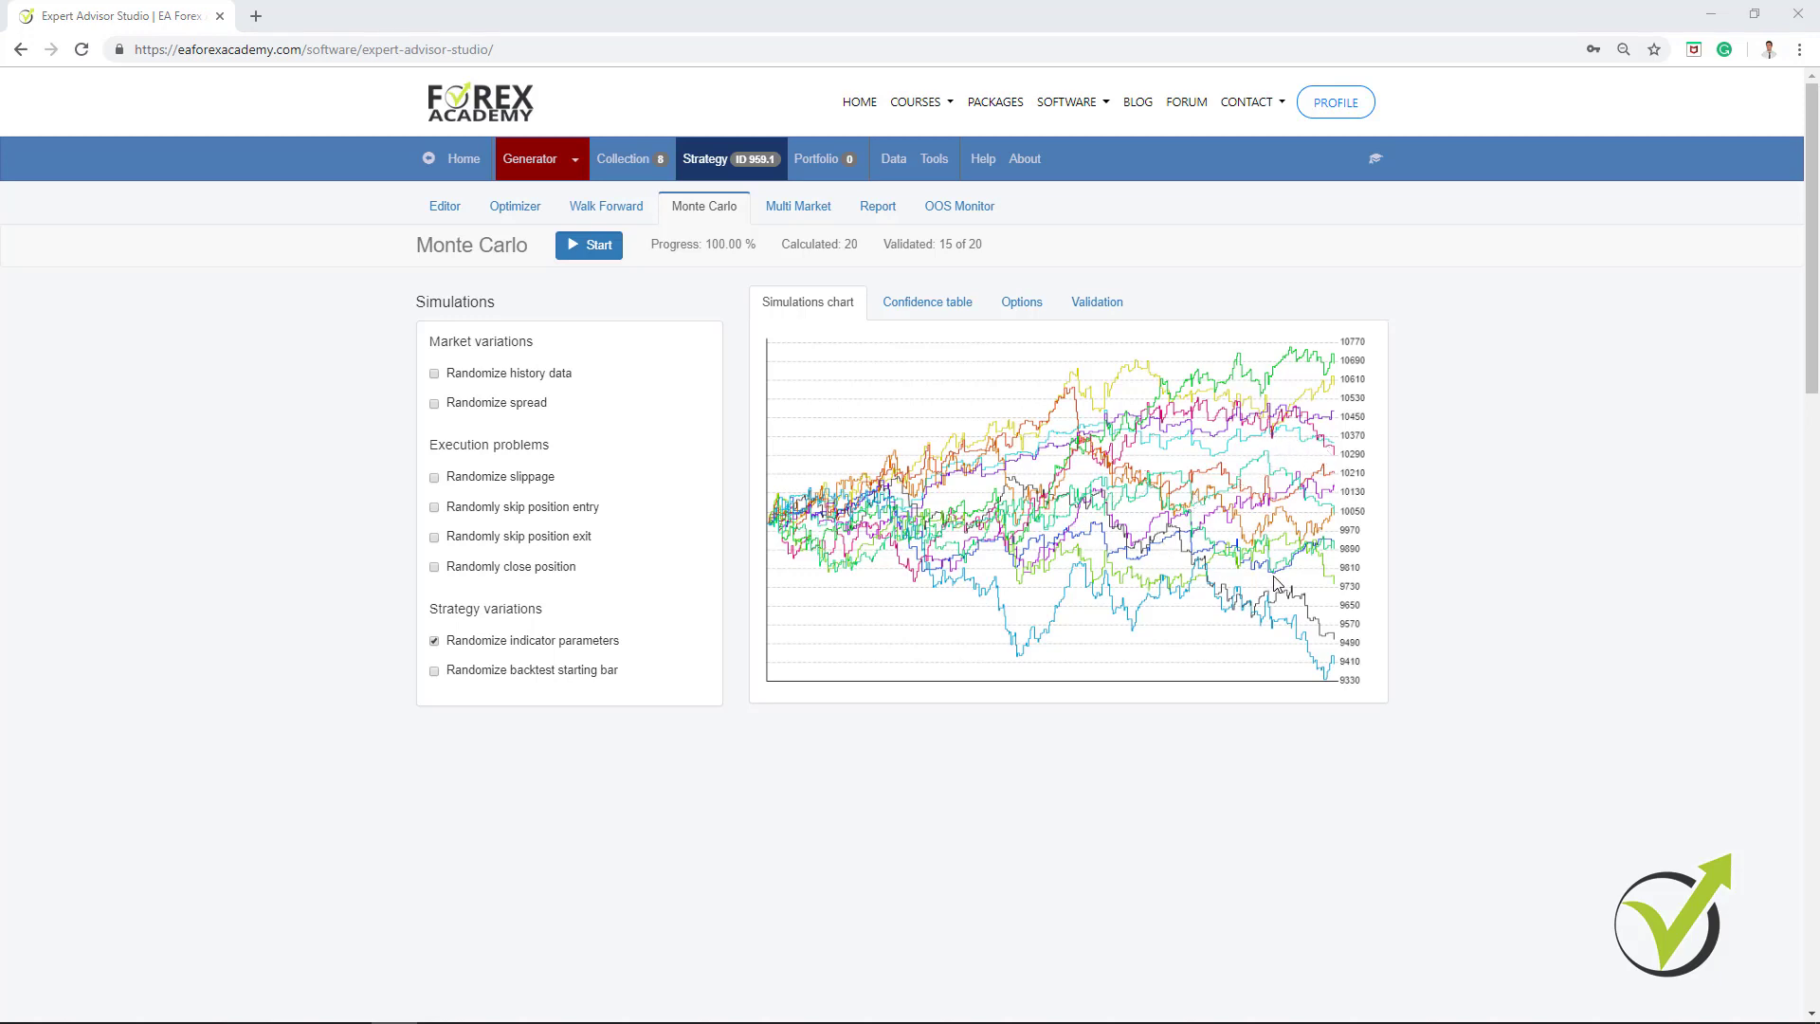
pyautogui.click(1015, 307)
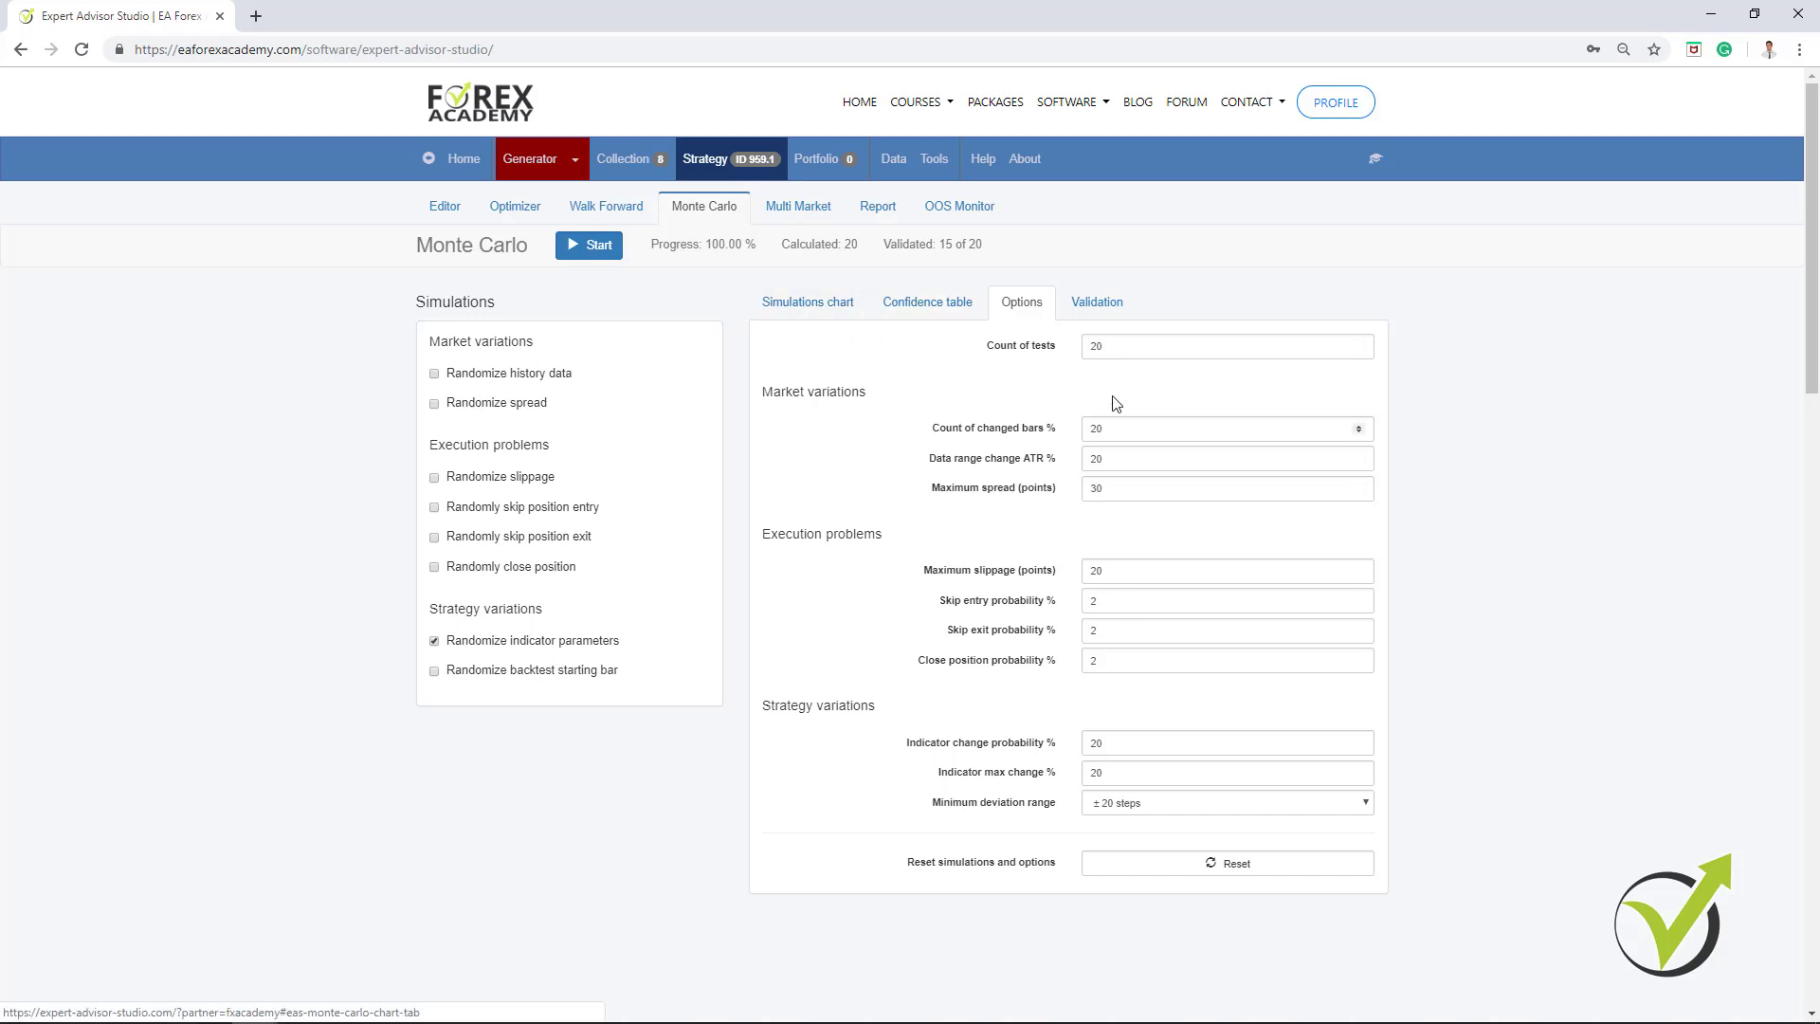
# Show the simulations chart, switch randomization to the backtest starting bar, and return to Monte Carlo via Editor.
pyautogui.click(809, 301)
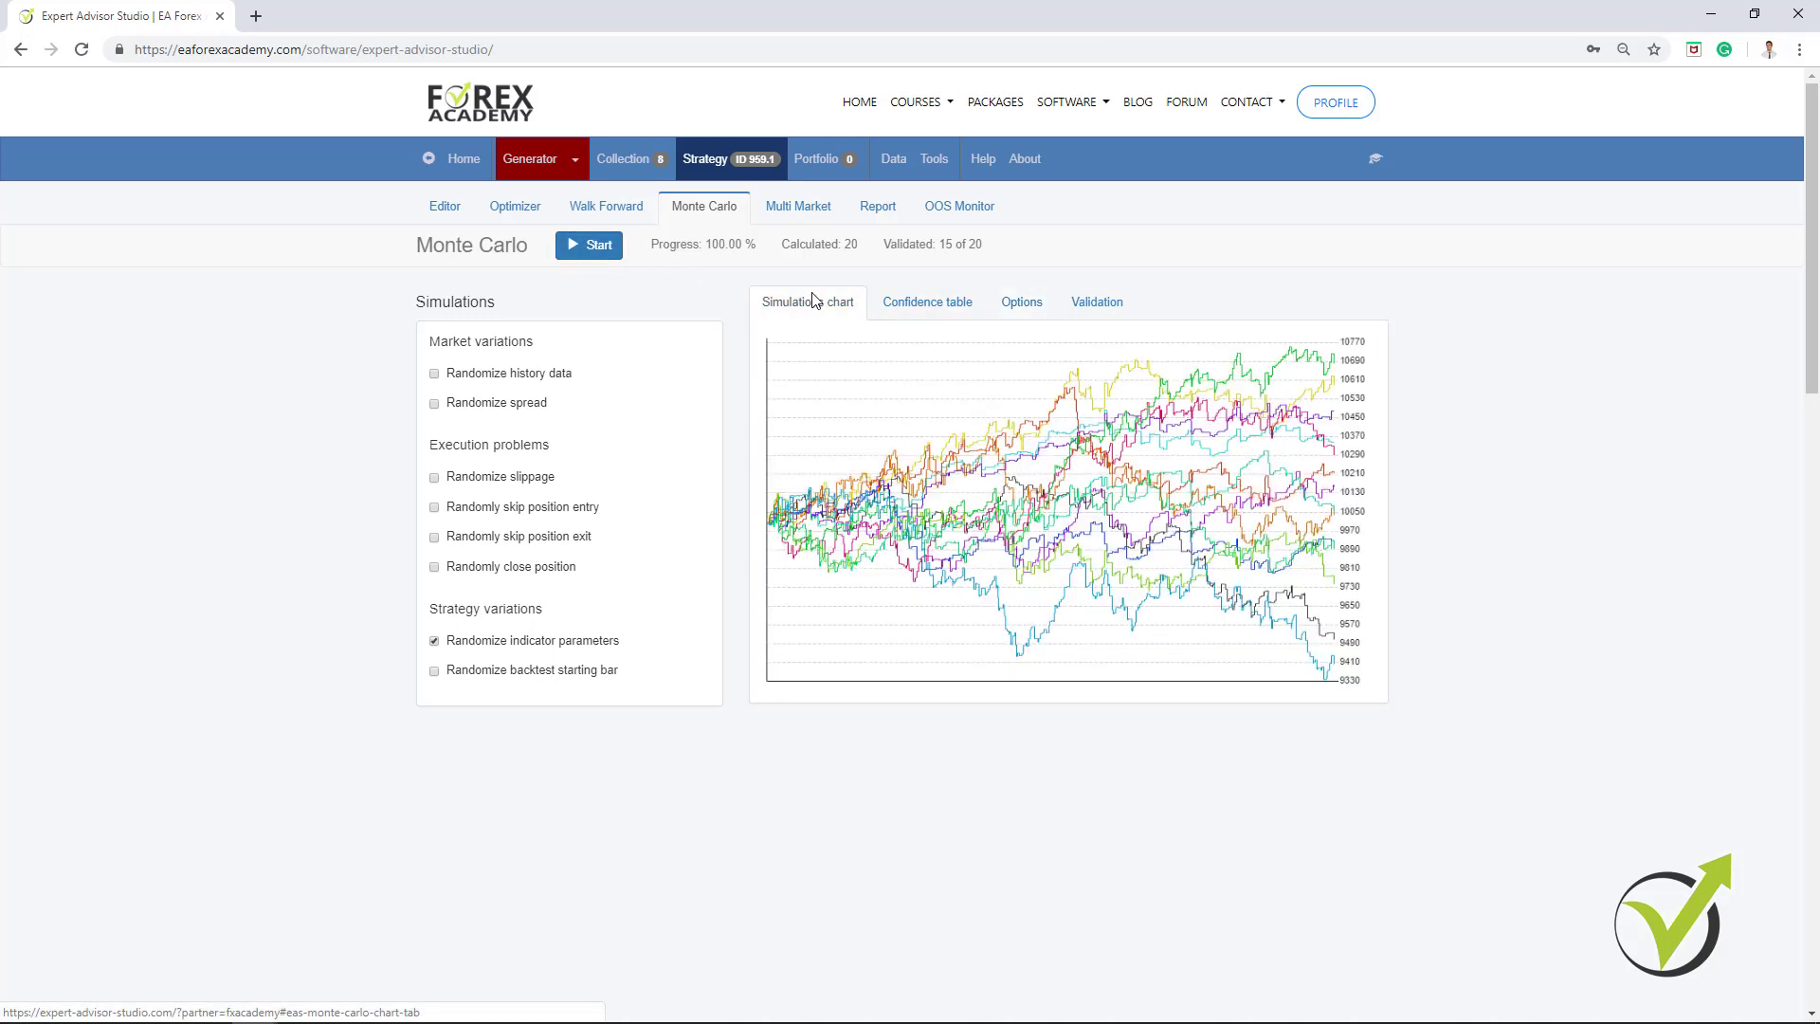
pyautogui.click(435, 671)
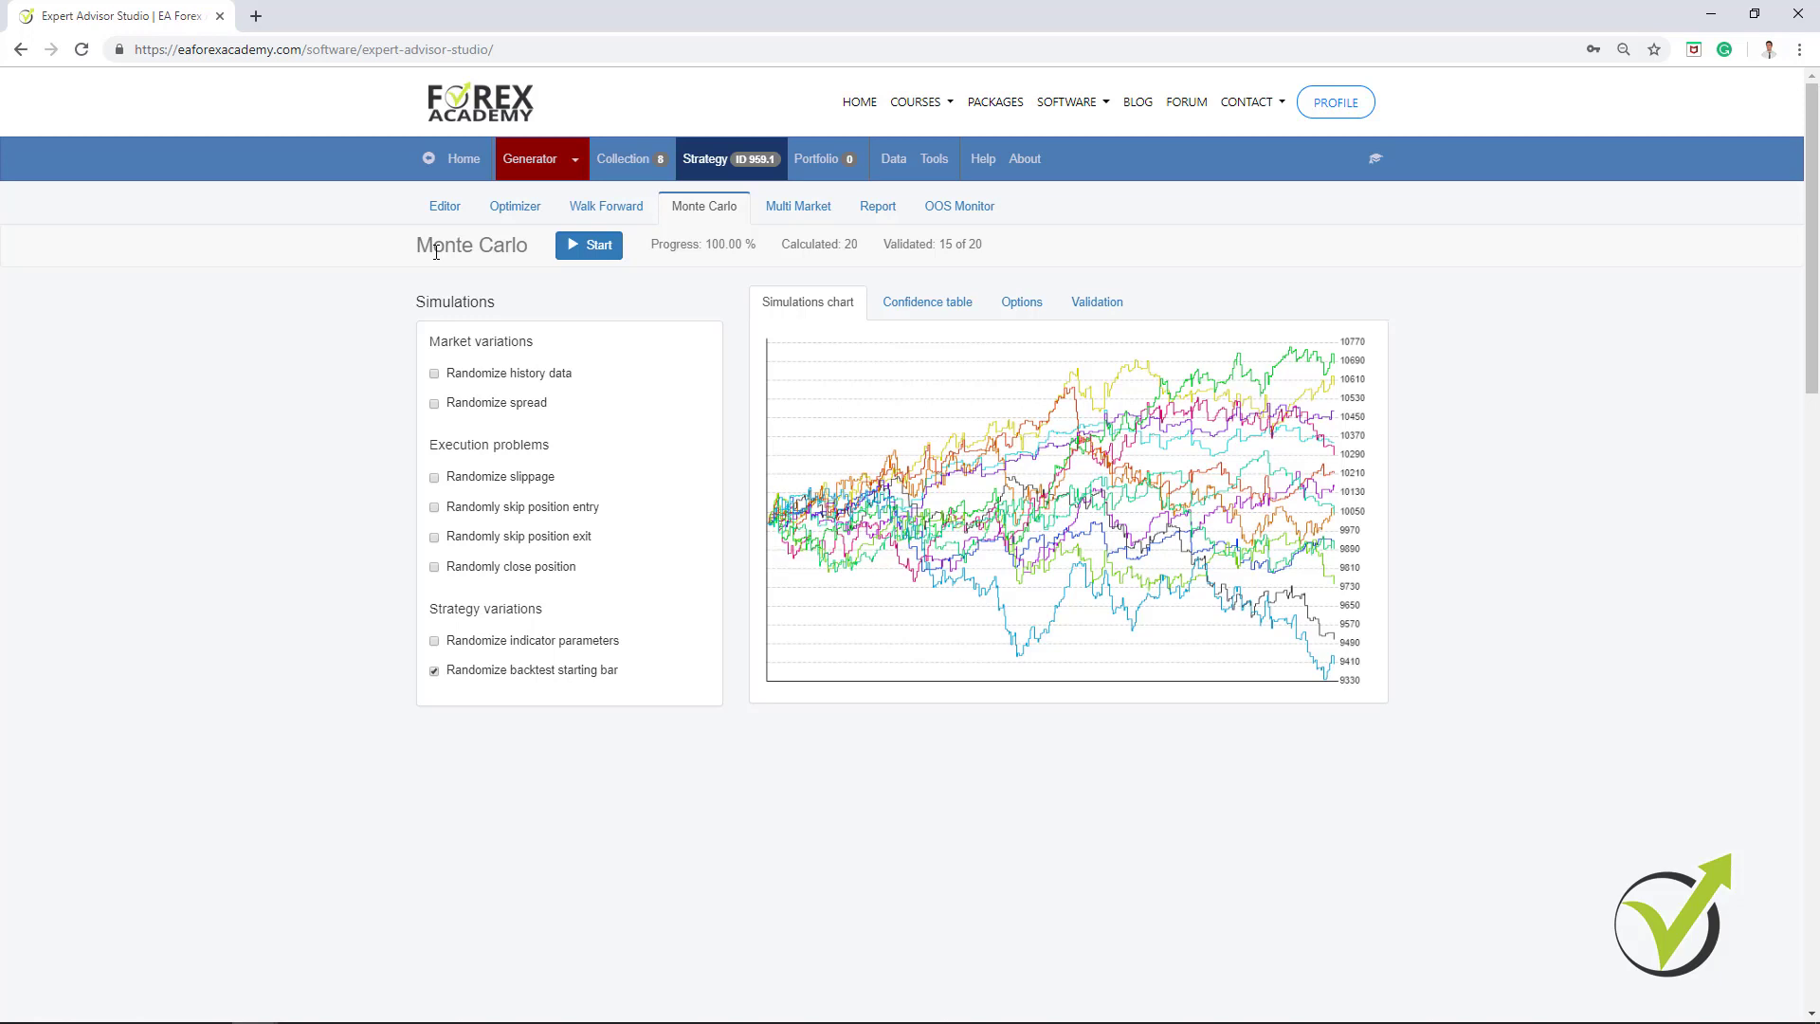
pyautogui.click(448, 208)
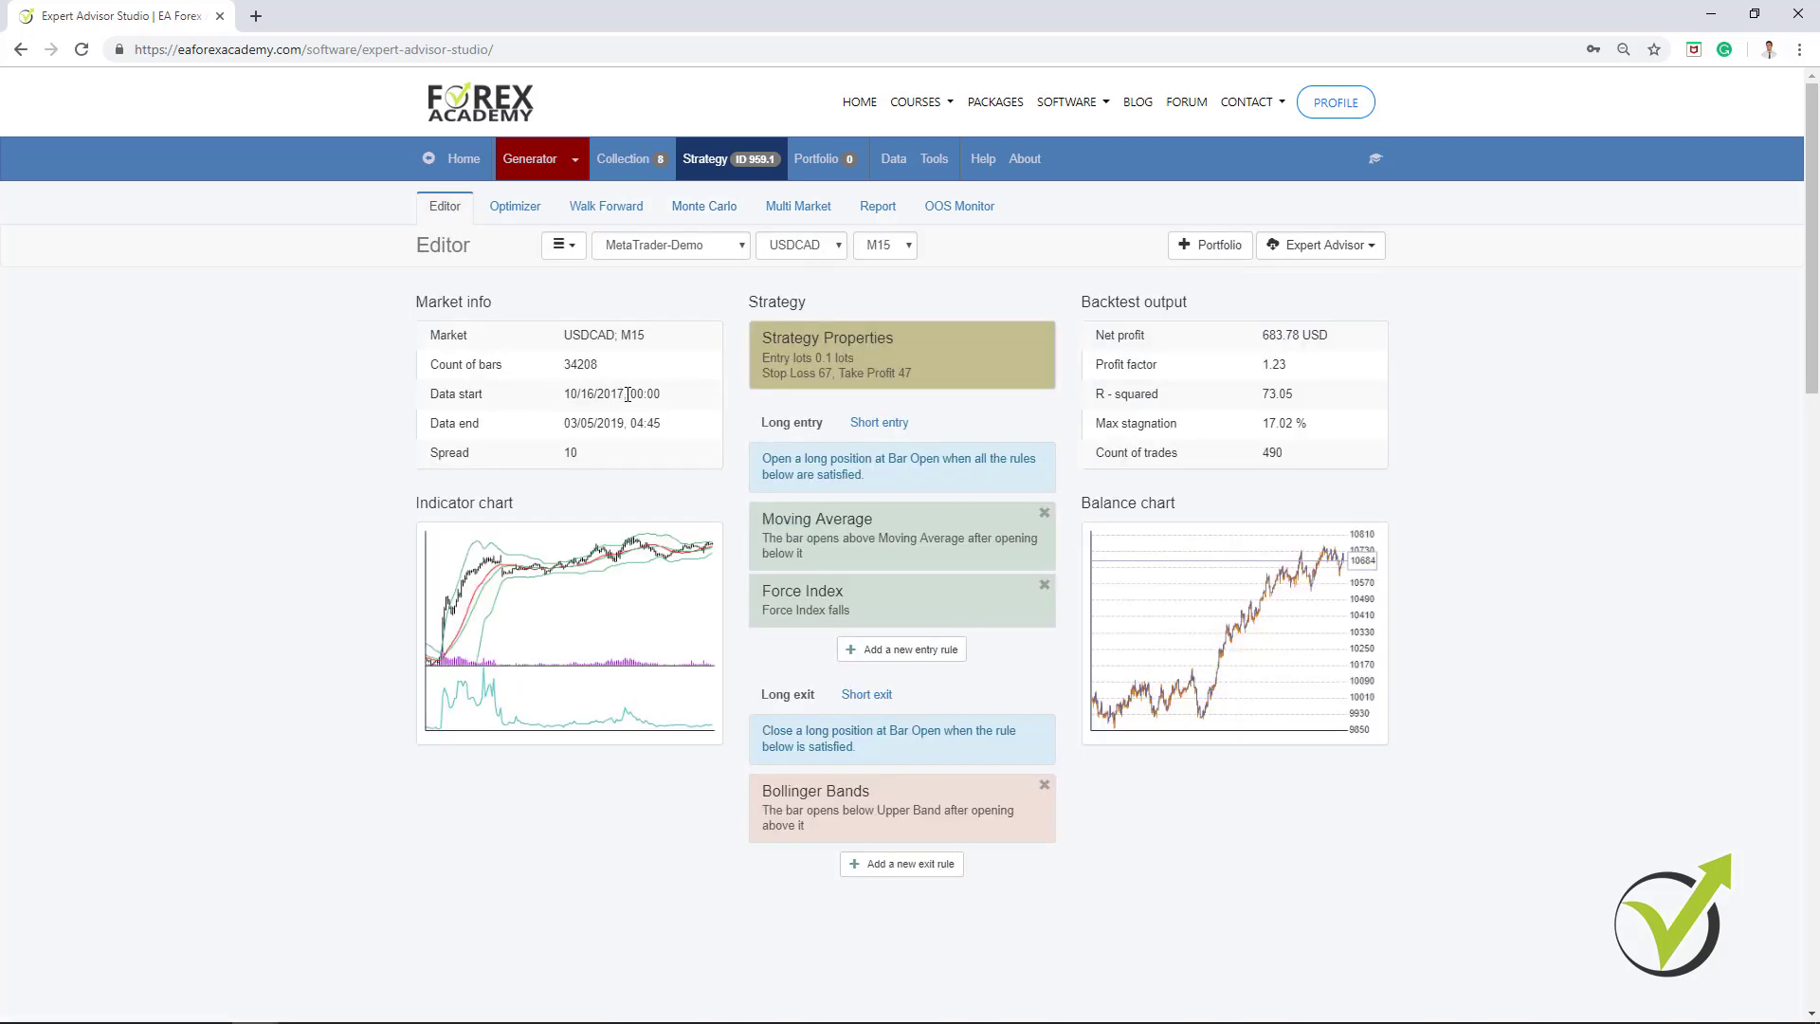
pyautogui.click(703, 207)
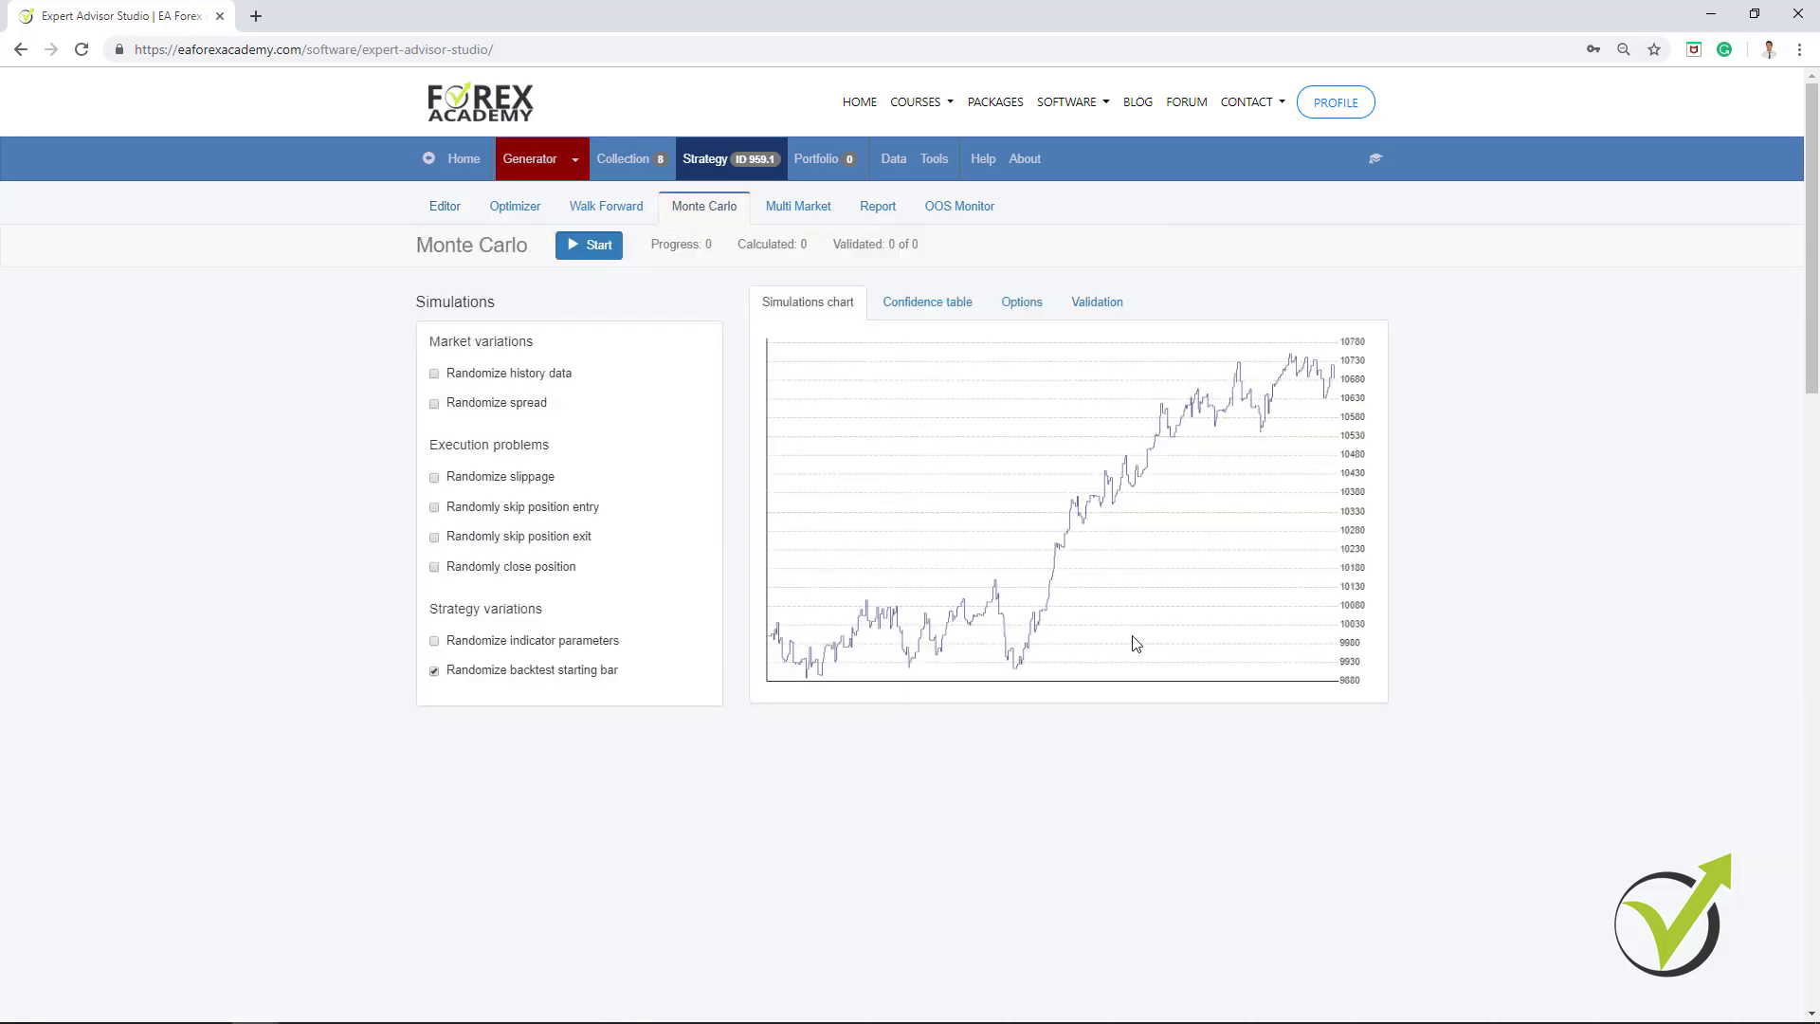
# Run the starting-bar Monte Carlo test on strategy 969.1, then check the Editor and come back.
pyautogui.click(591, 245)
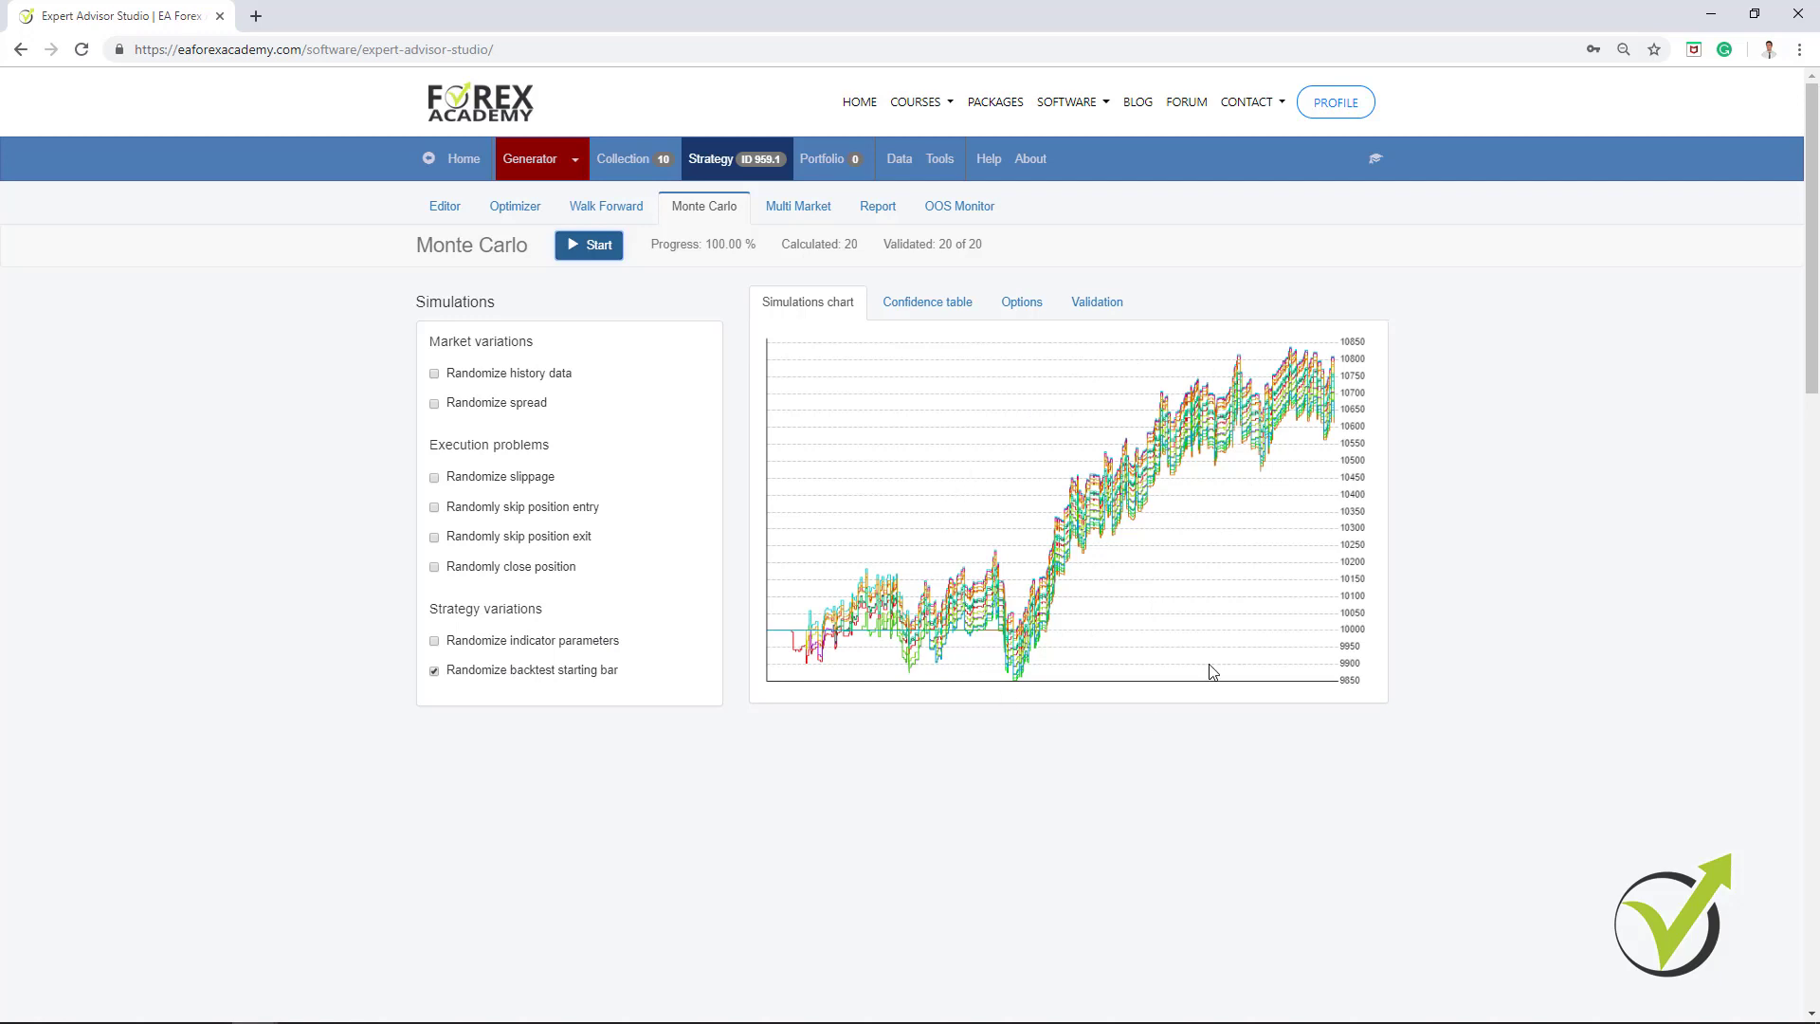
pyautogui.click(442, 203)
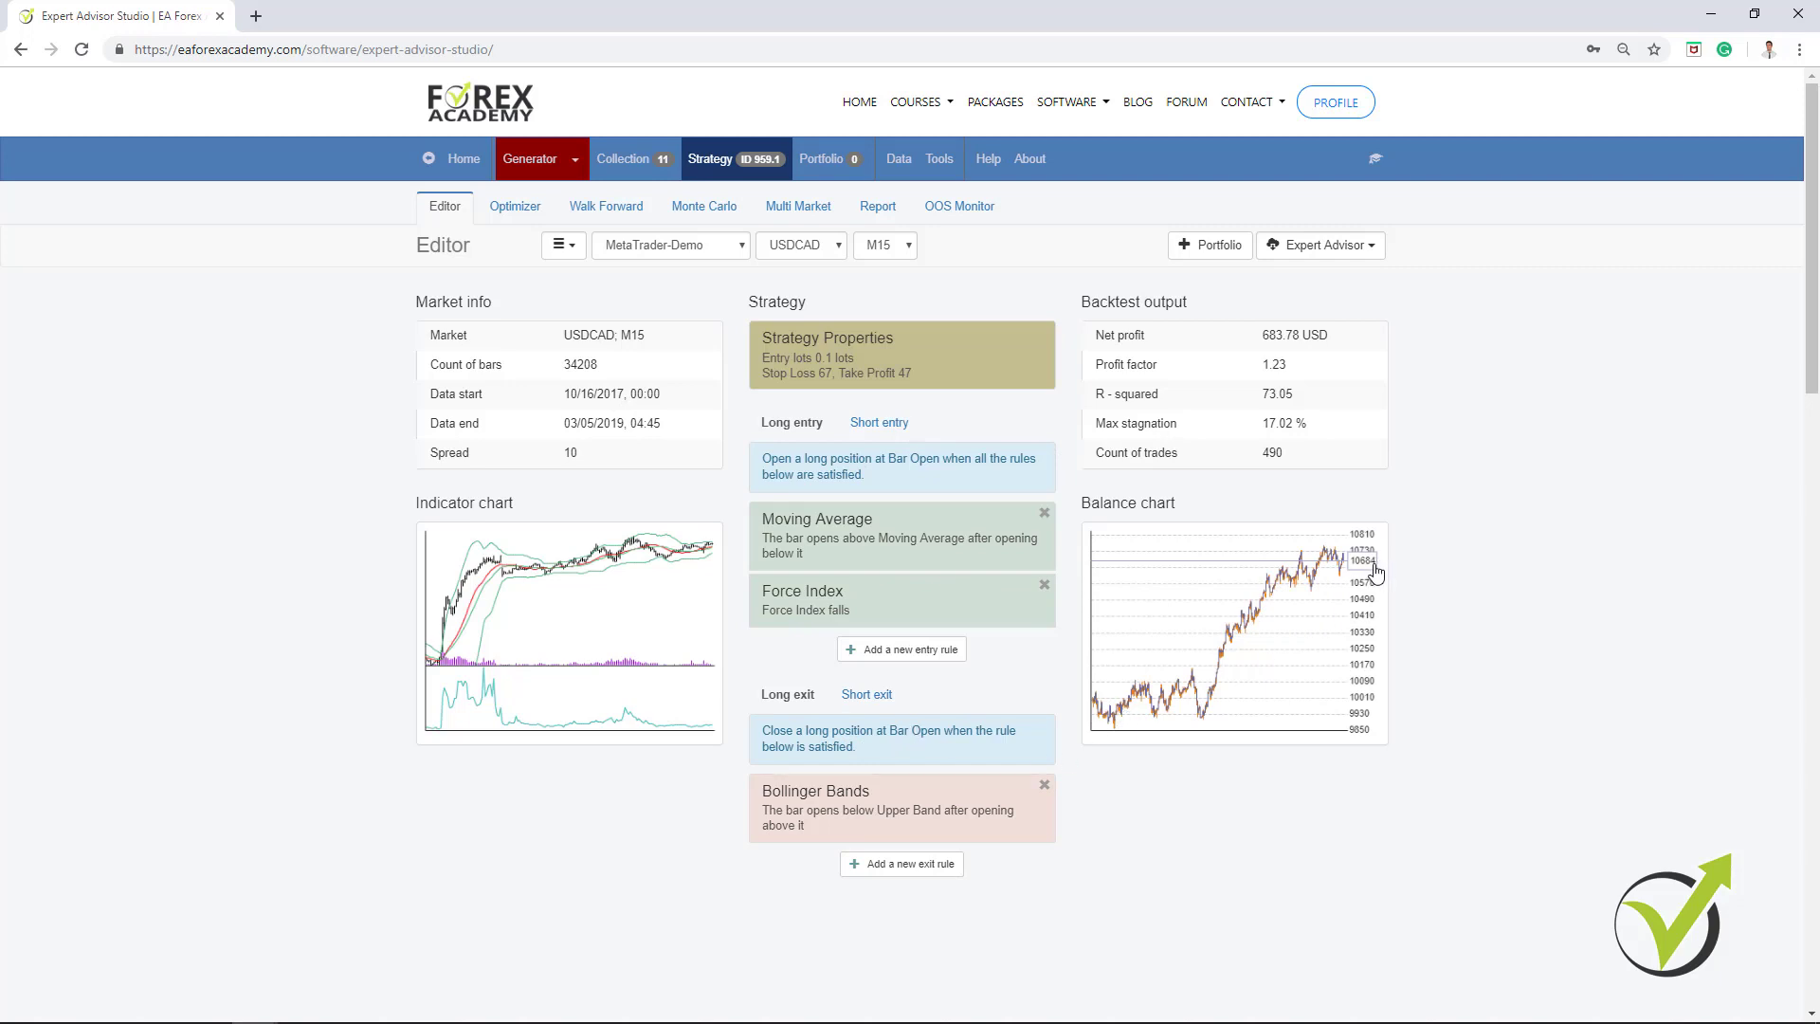
pyautogui.click(720, 225)
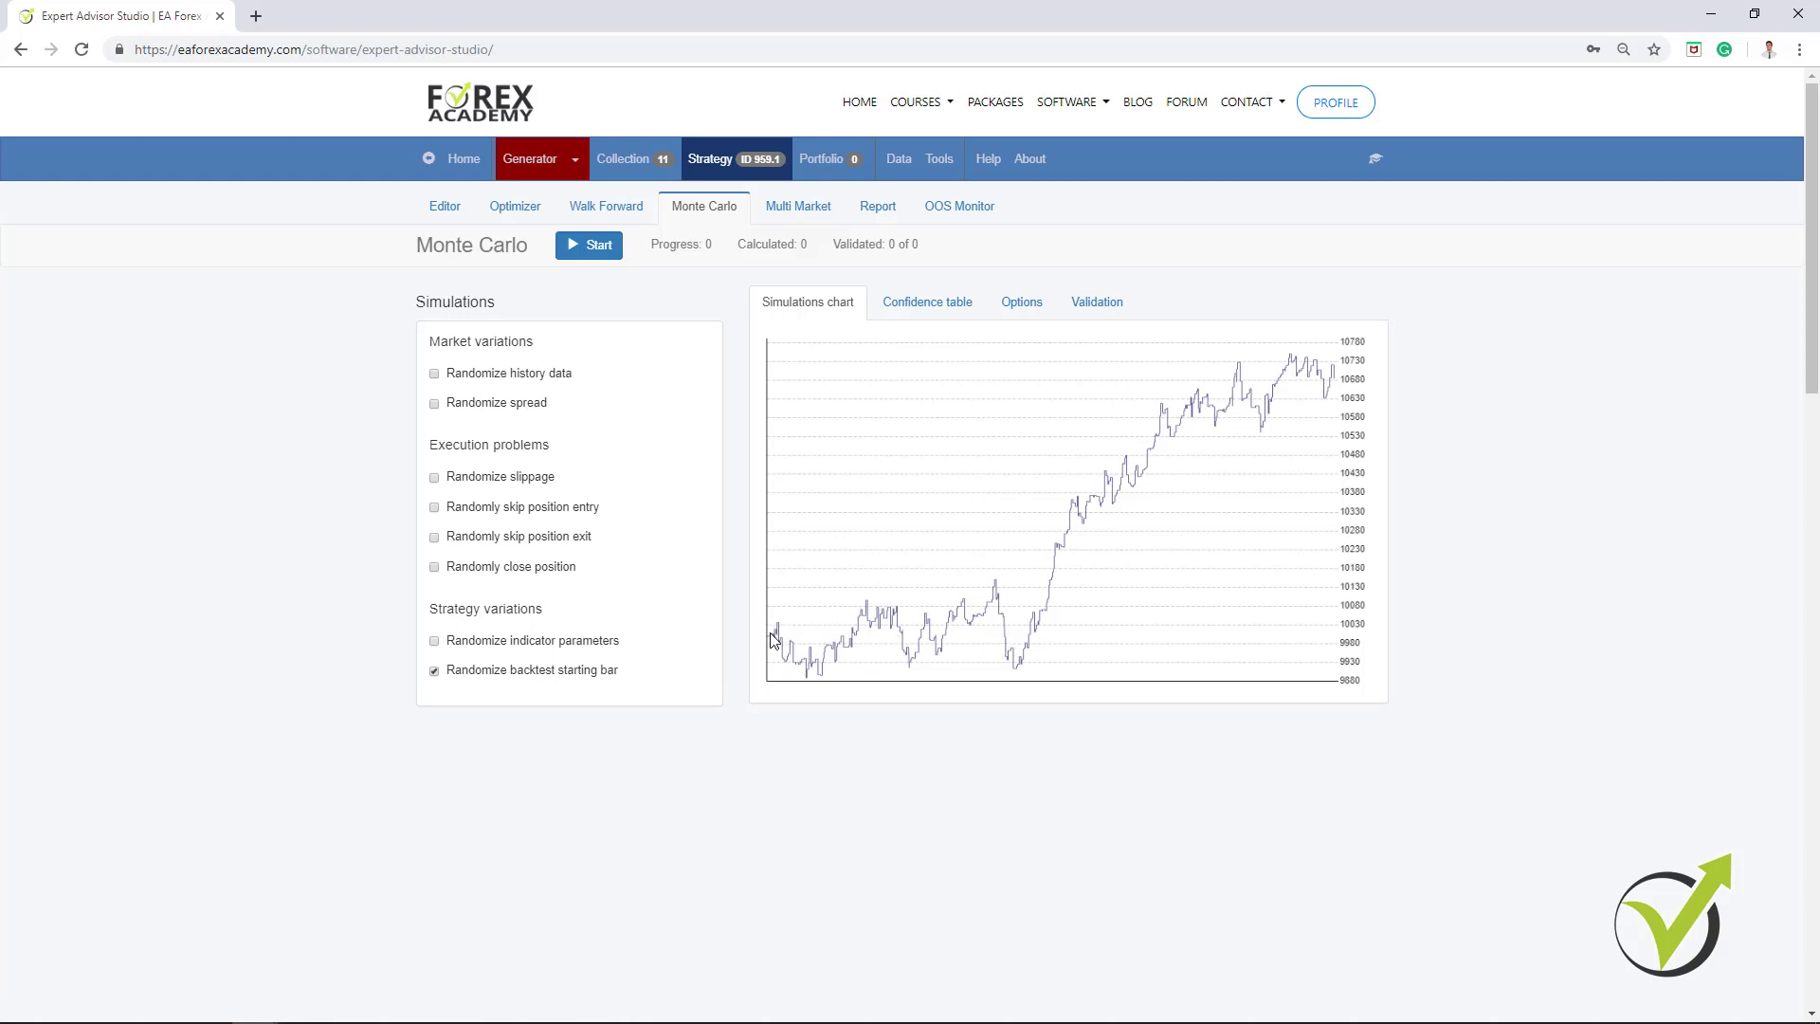
# Open strategy 967.1 from the Collection and run its Monte Carlo test twice, validating 17 of 20.
pyautogui.click(637, 158)
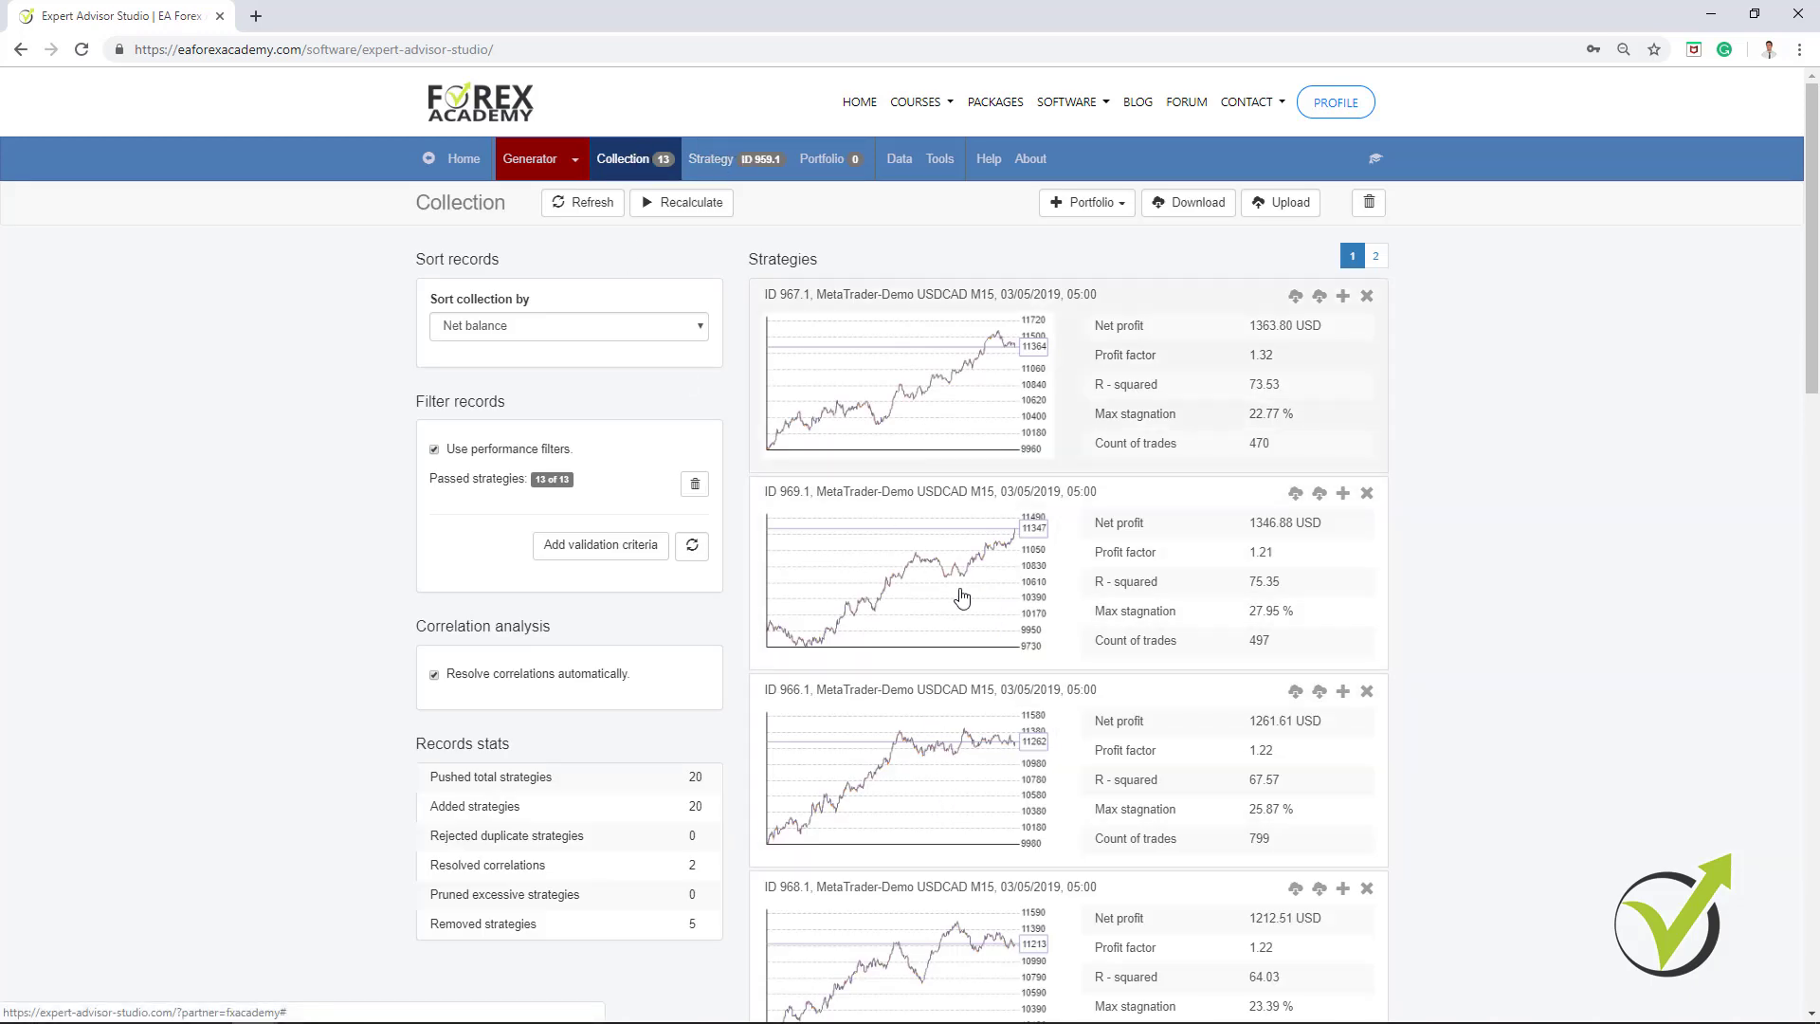
pyautogui.click(936, 392)
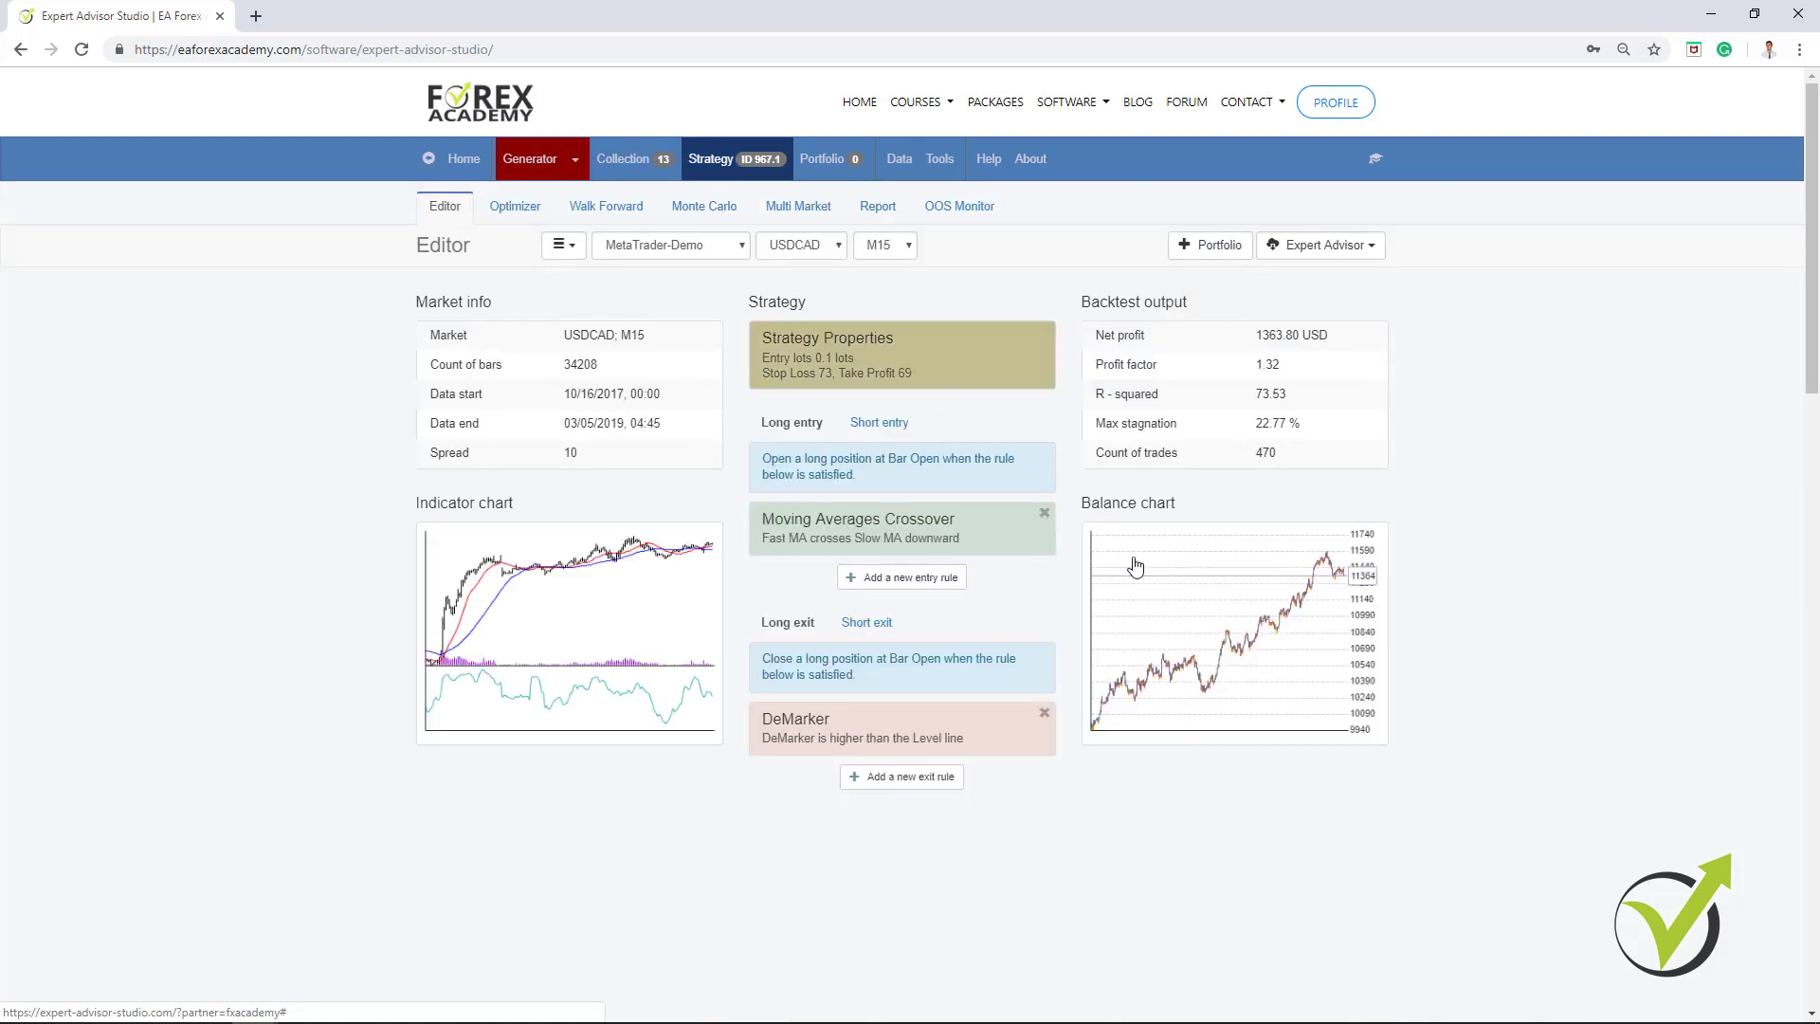
pyautogui.click(730, 213)
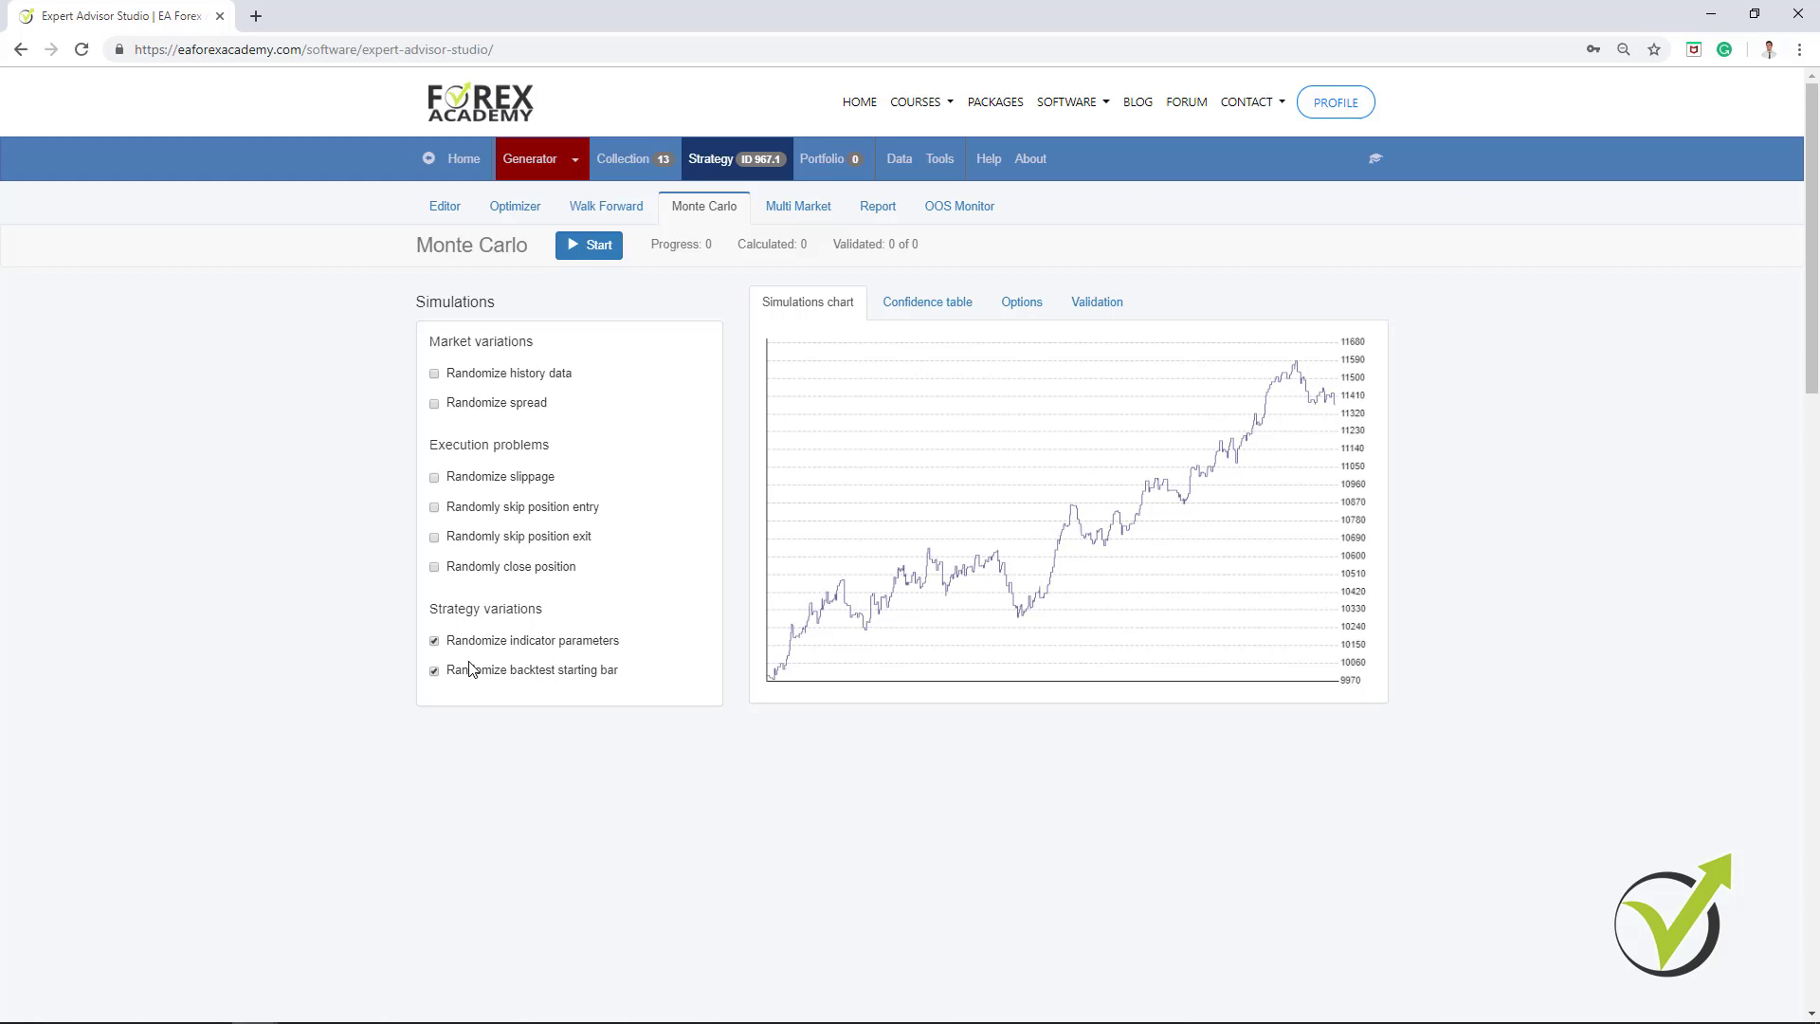
pyautogui.click(604, 252)
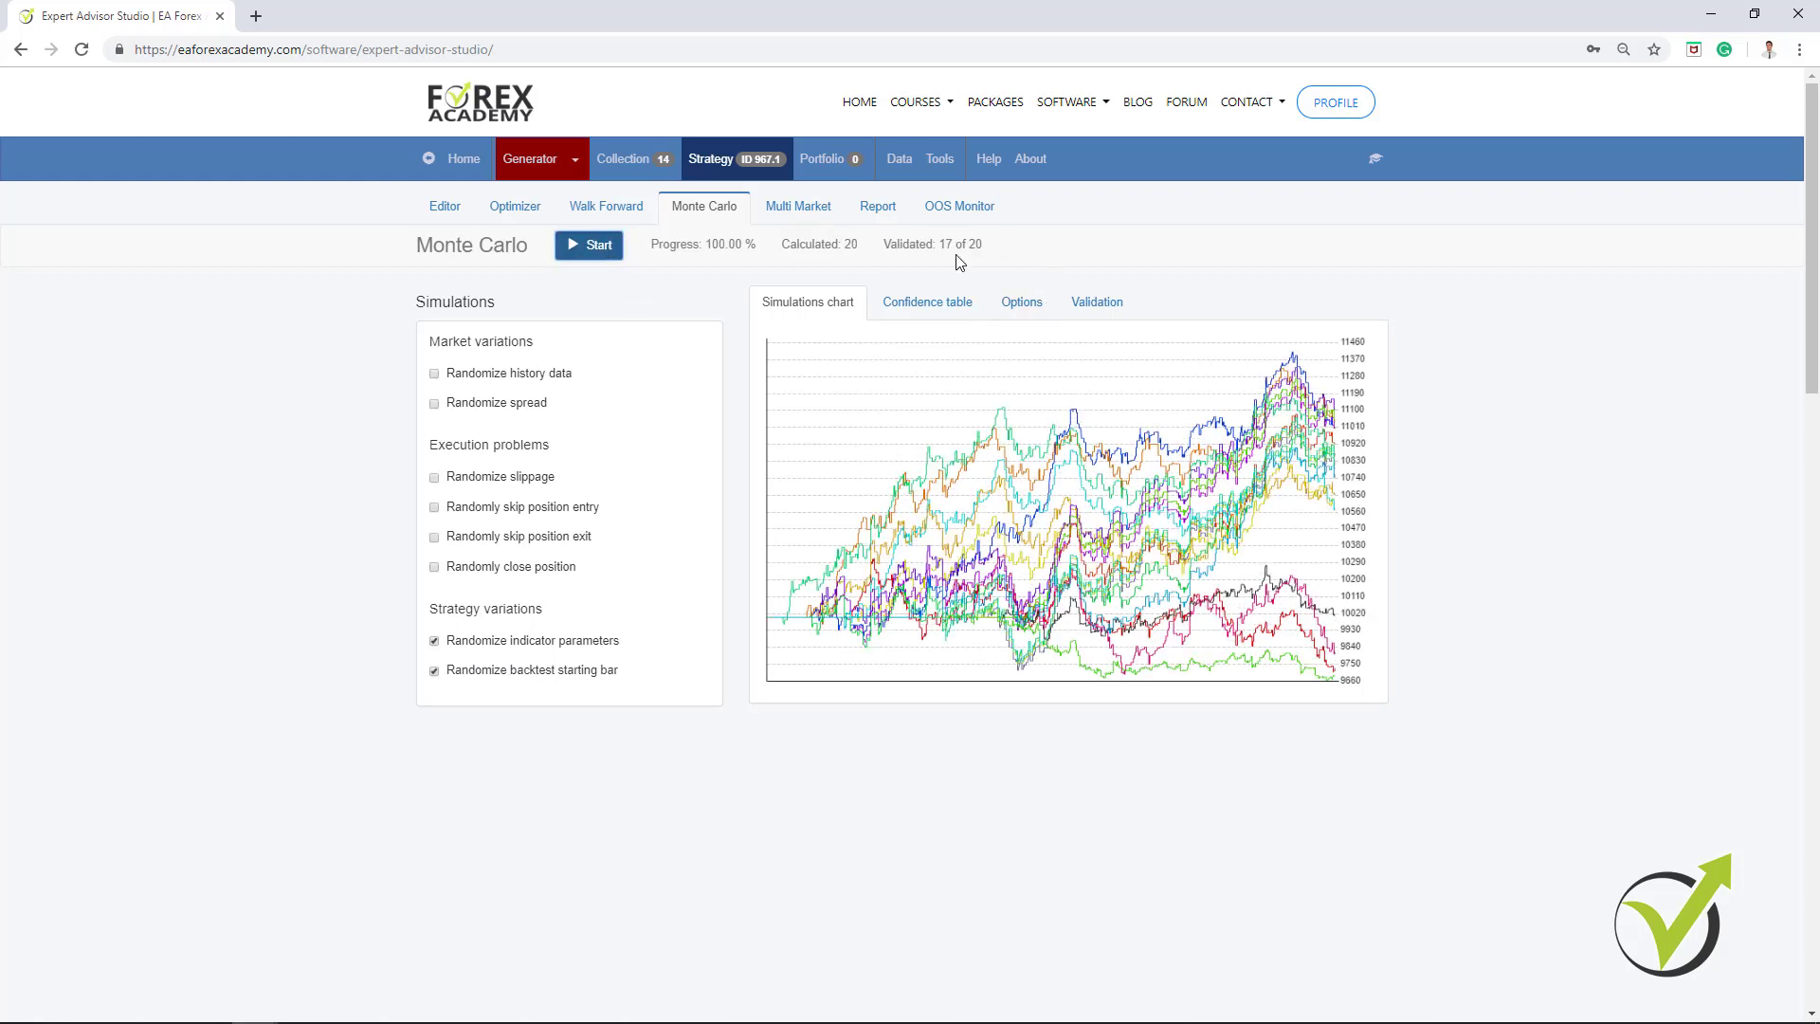
pyautogui.click(601, 248)
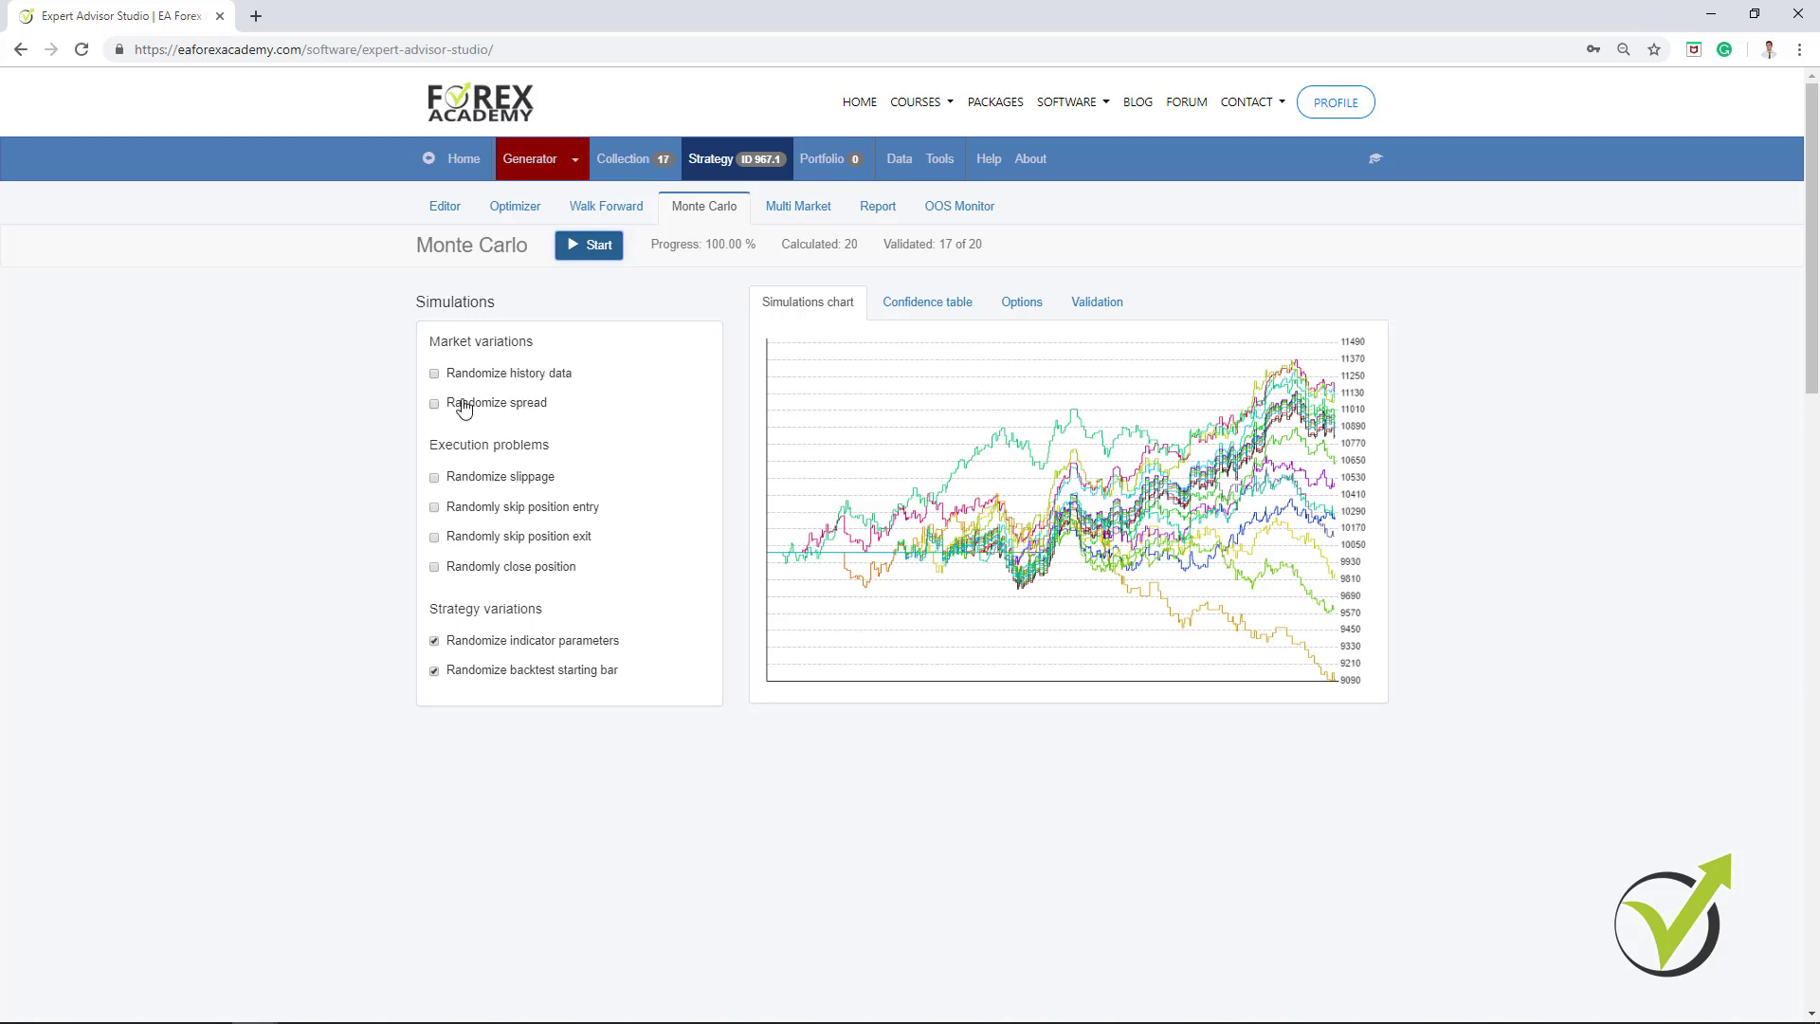
# Turn off indicator and starting-bar randomization and run the test with only spread randomized.
pyautogui.click(483, 641)
pyautogui.click(486, 671)
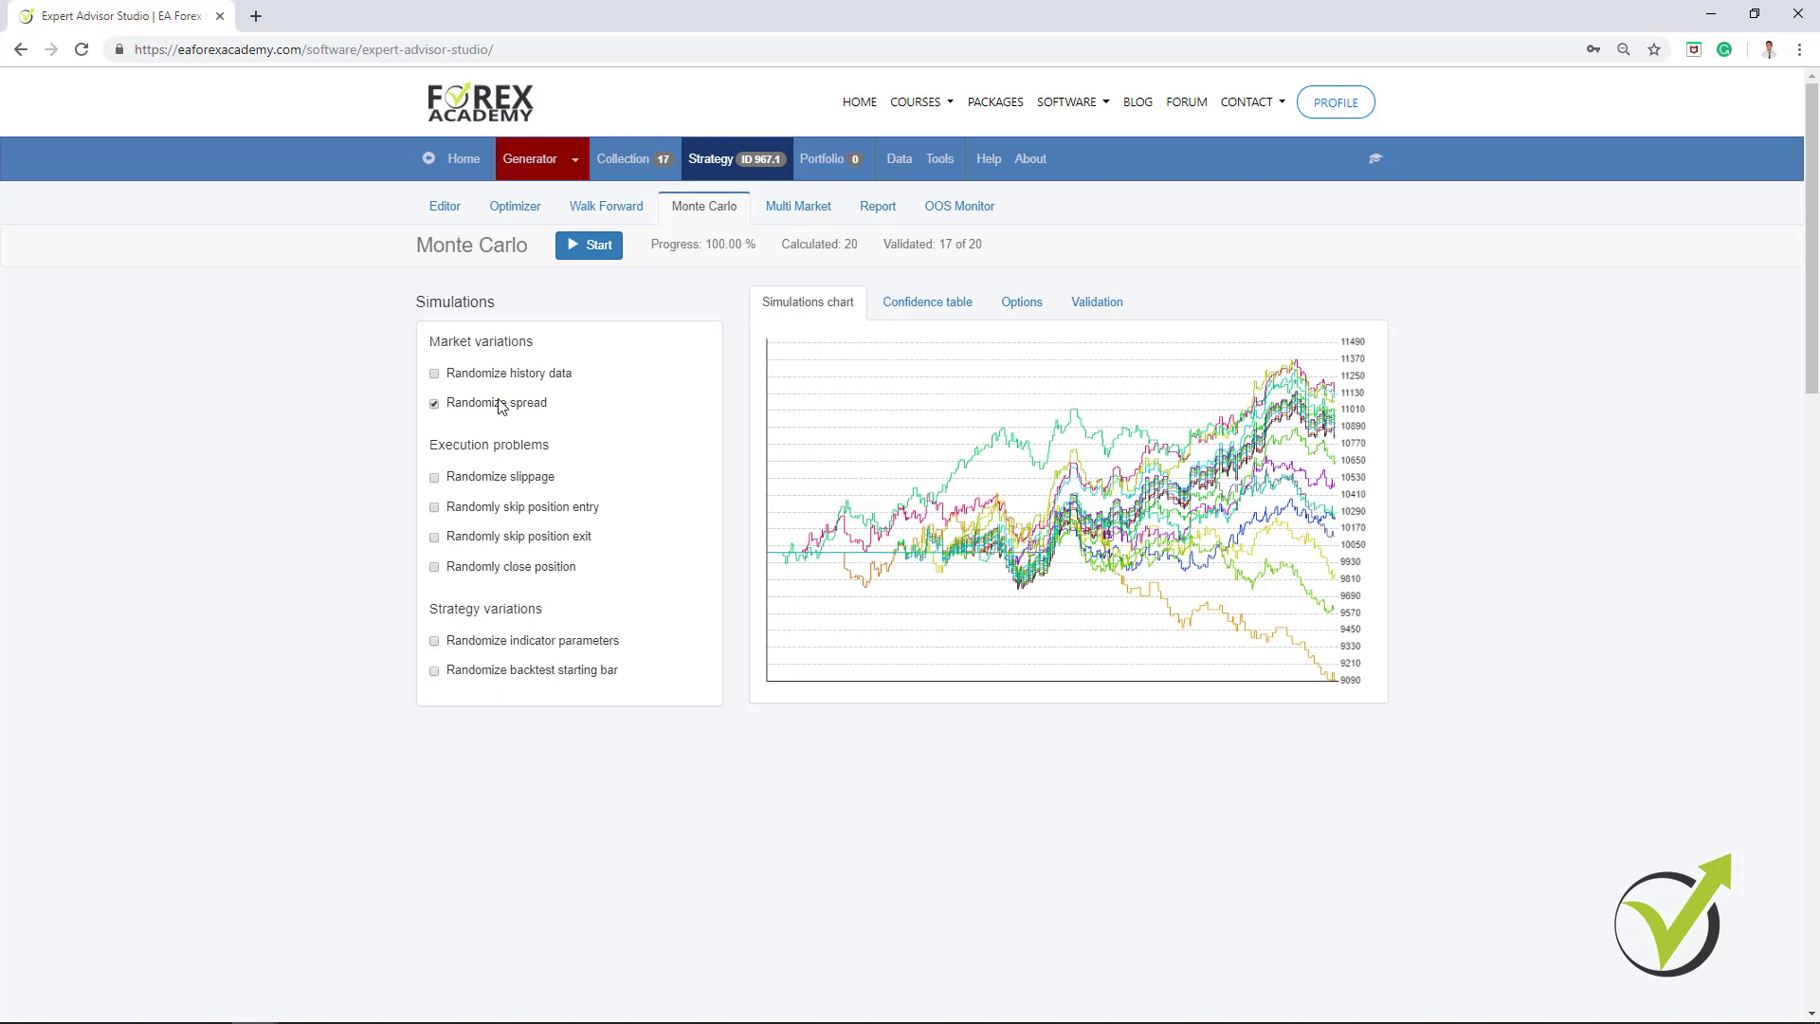
pyautogui.click(583, 248)
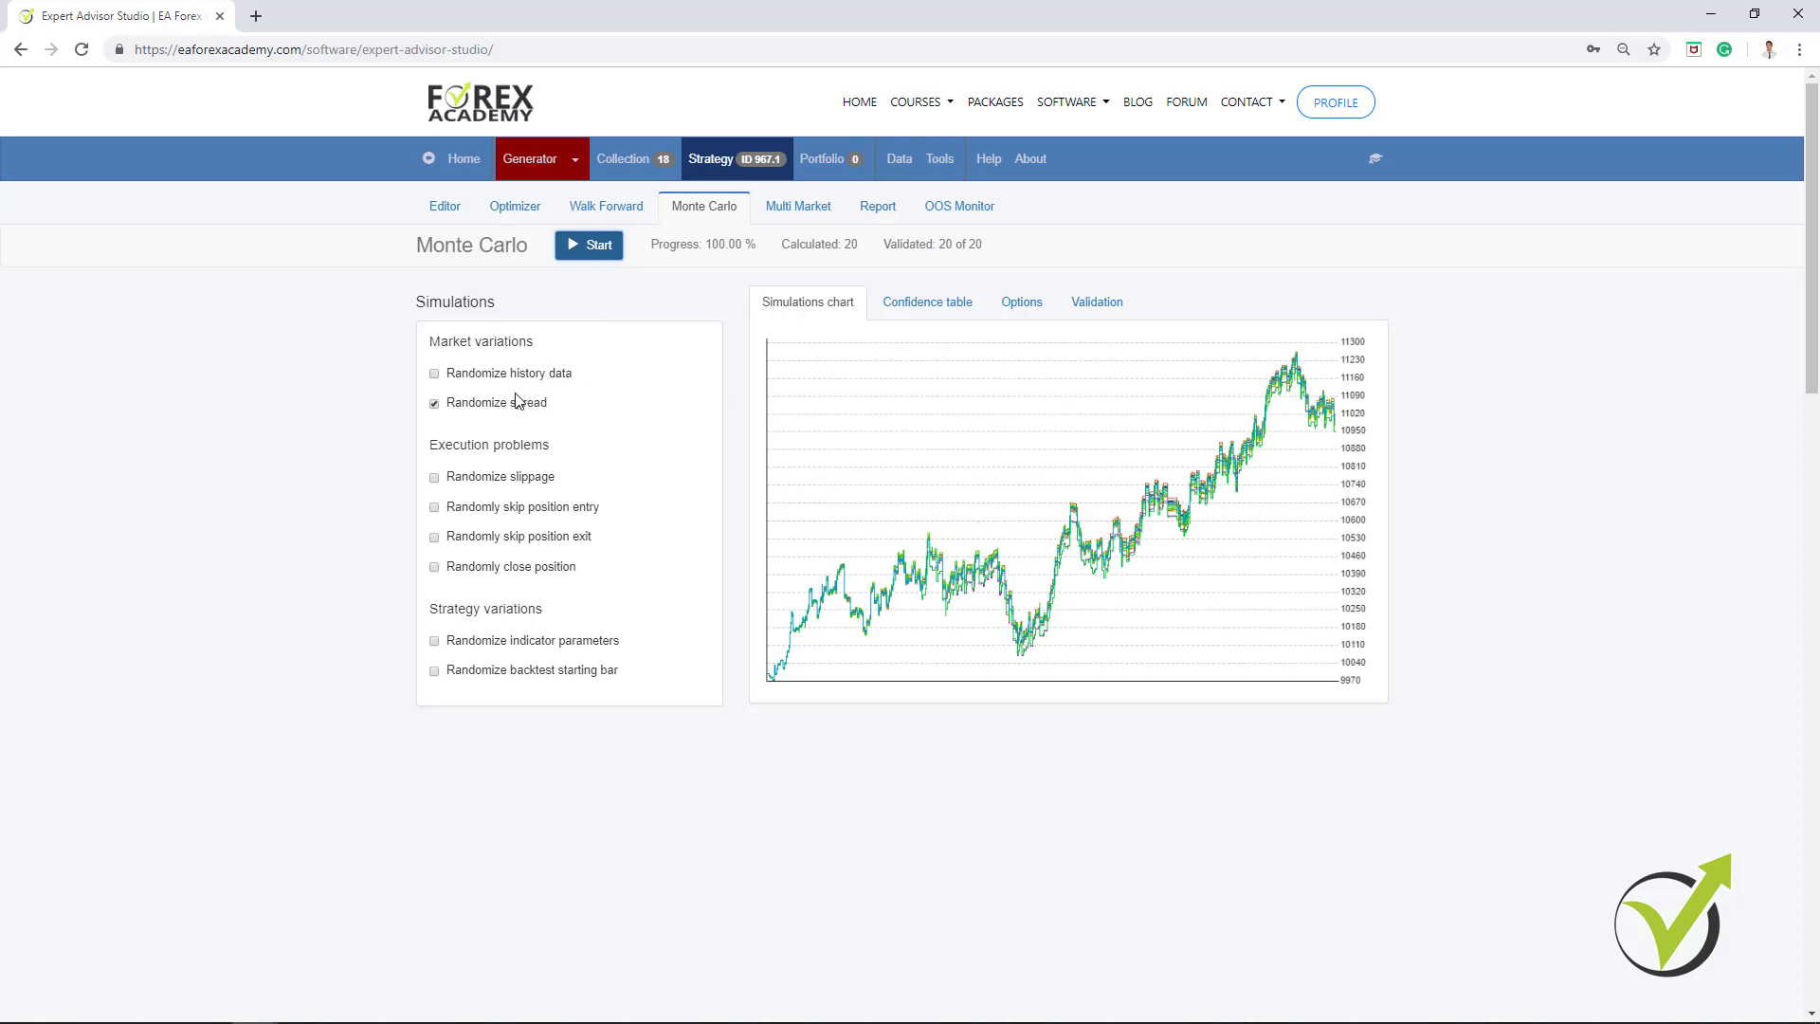
# Replace spread randomization with randomized history data and rerun the simulations.
pyautogui.click(453, 402)
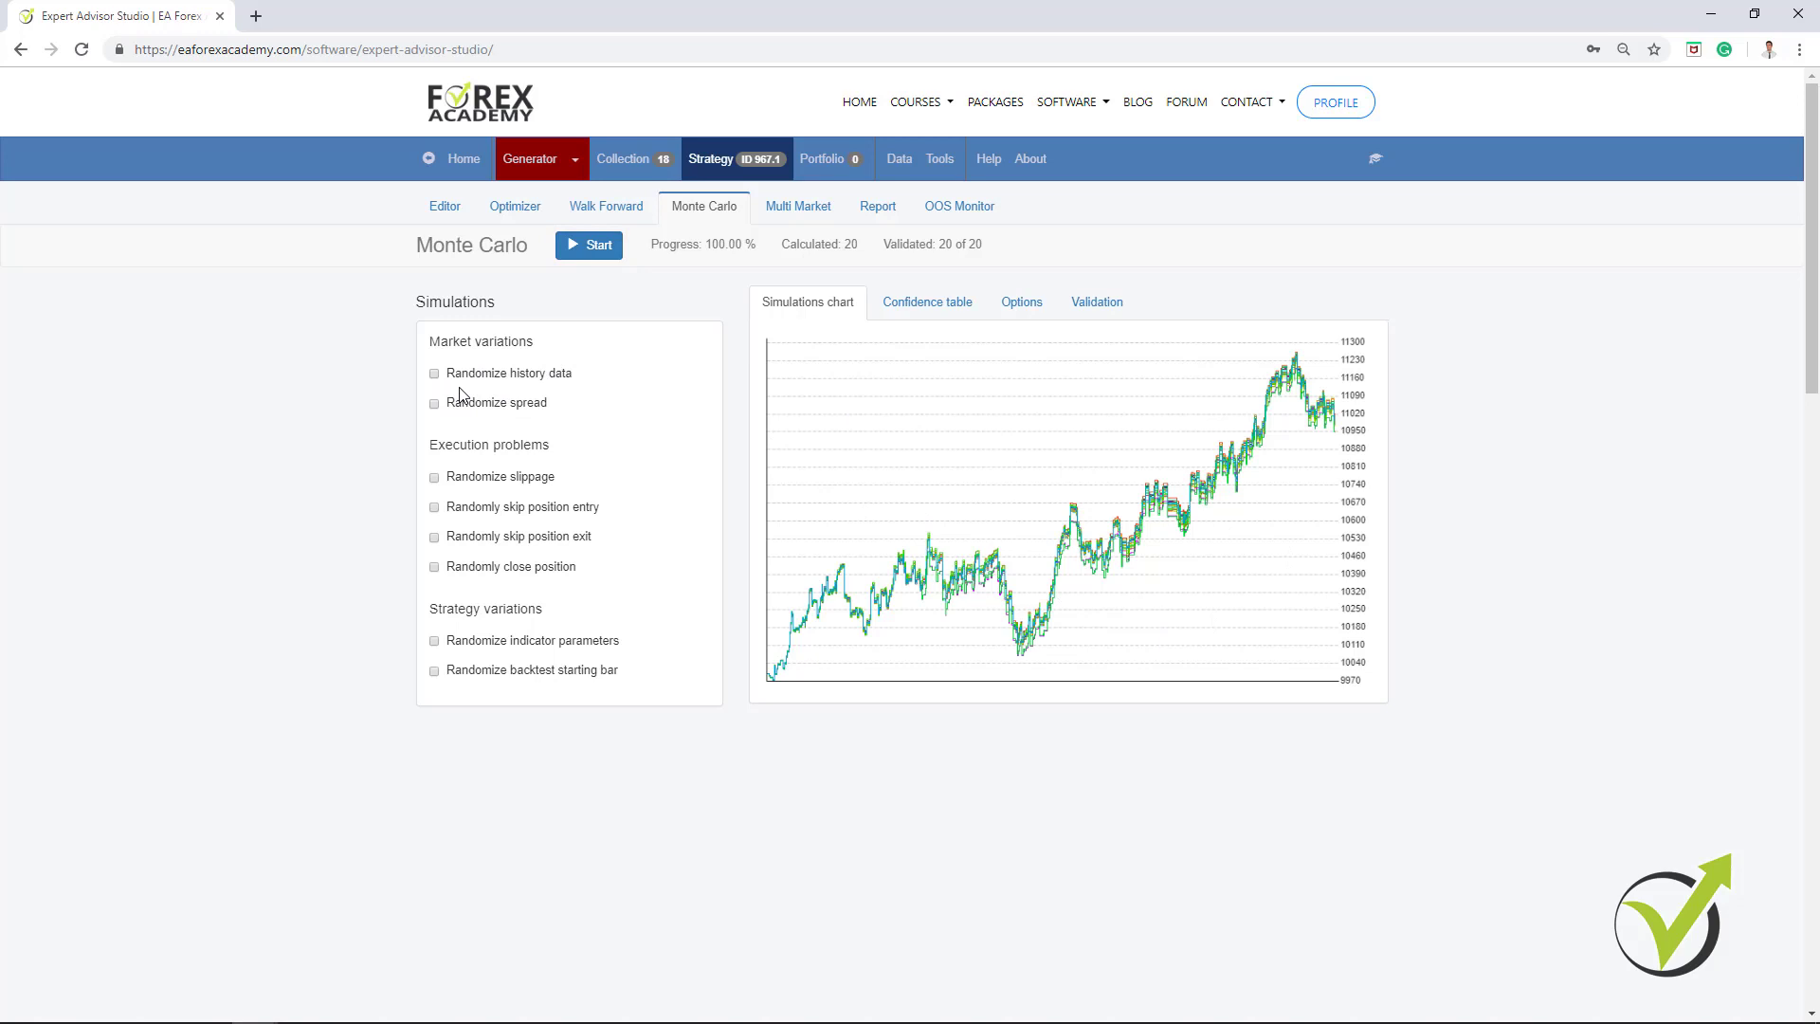
pyautogui.click(493, 375)
pyautogui.click(589, 248)
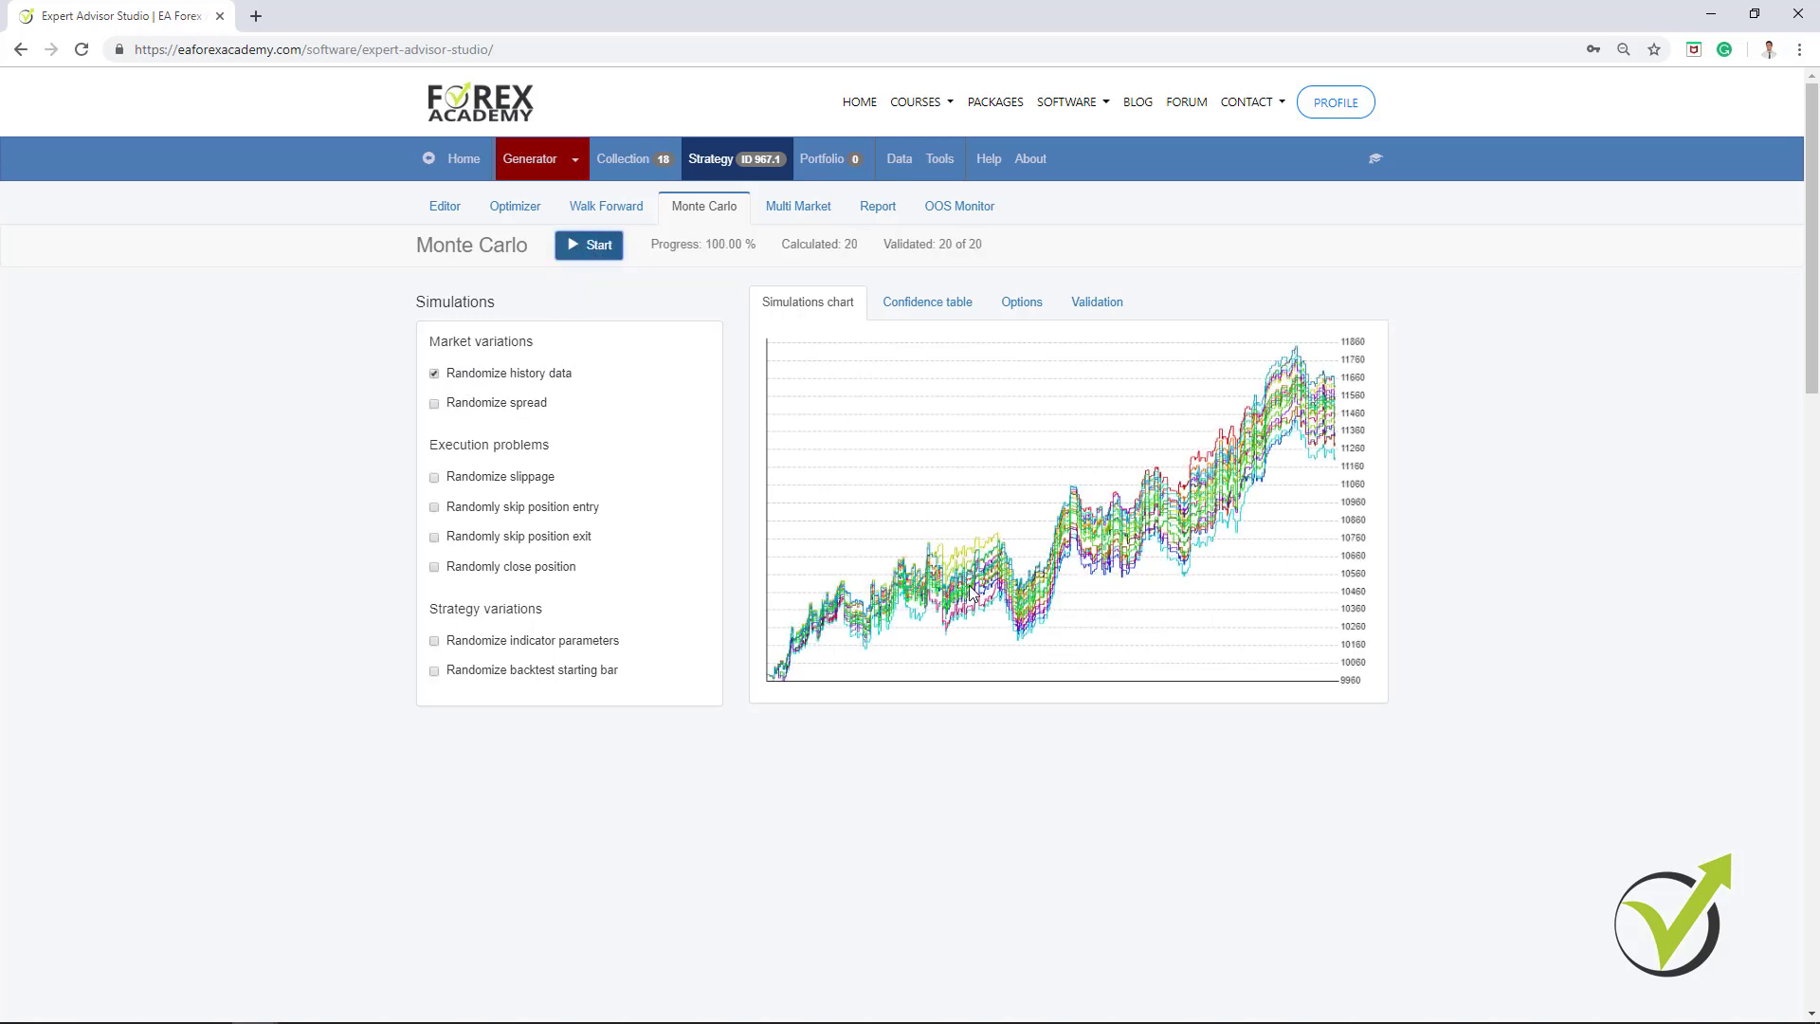
# Clear spread and history randomization, enable random position closing, and rerun; 13 of 20 validate.
pyautogui.click(434, 403)
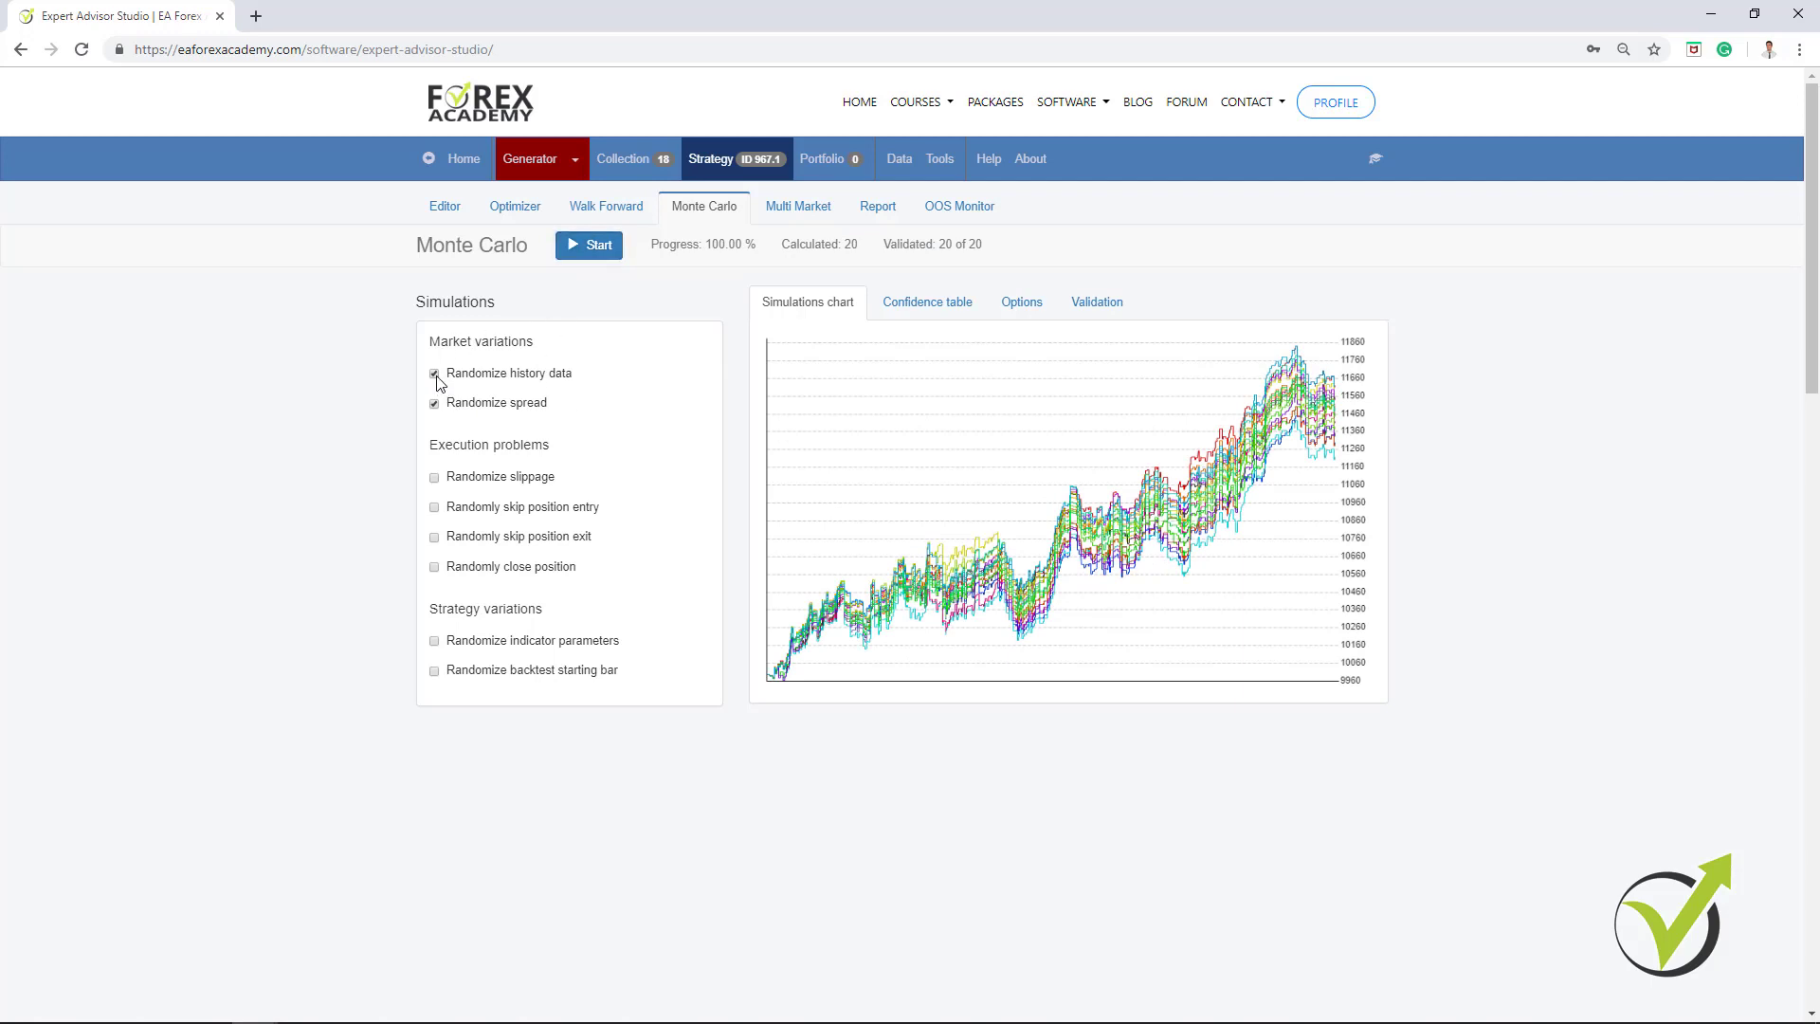
pyautogui.click(434, 374)
pyautogui.click(435, 404)
pyautogui.click(458, 563)
pyautogui.click(589, 245)
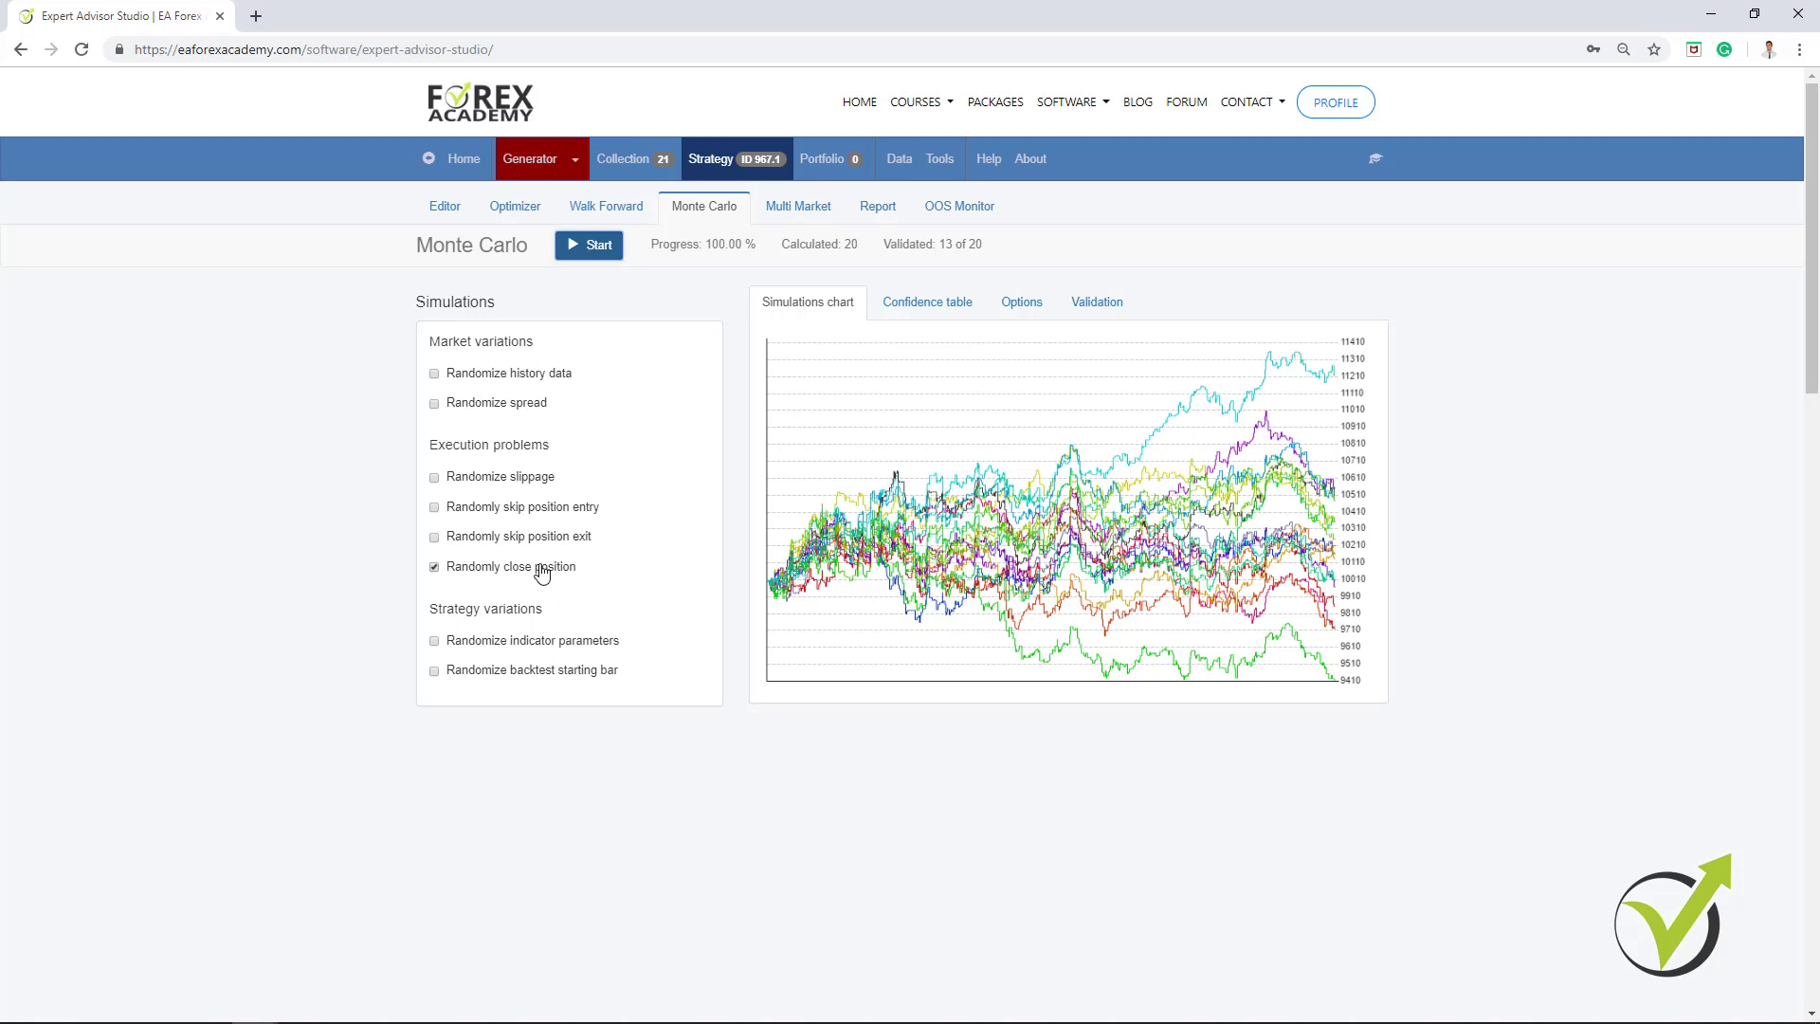
# Disable random position closing, re-enable indicator parameter randomization, and rerun for 18 of 20 validated.
pyautogui.click(542, 573)
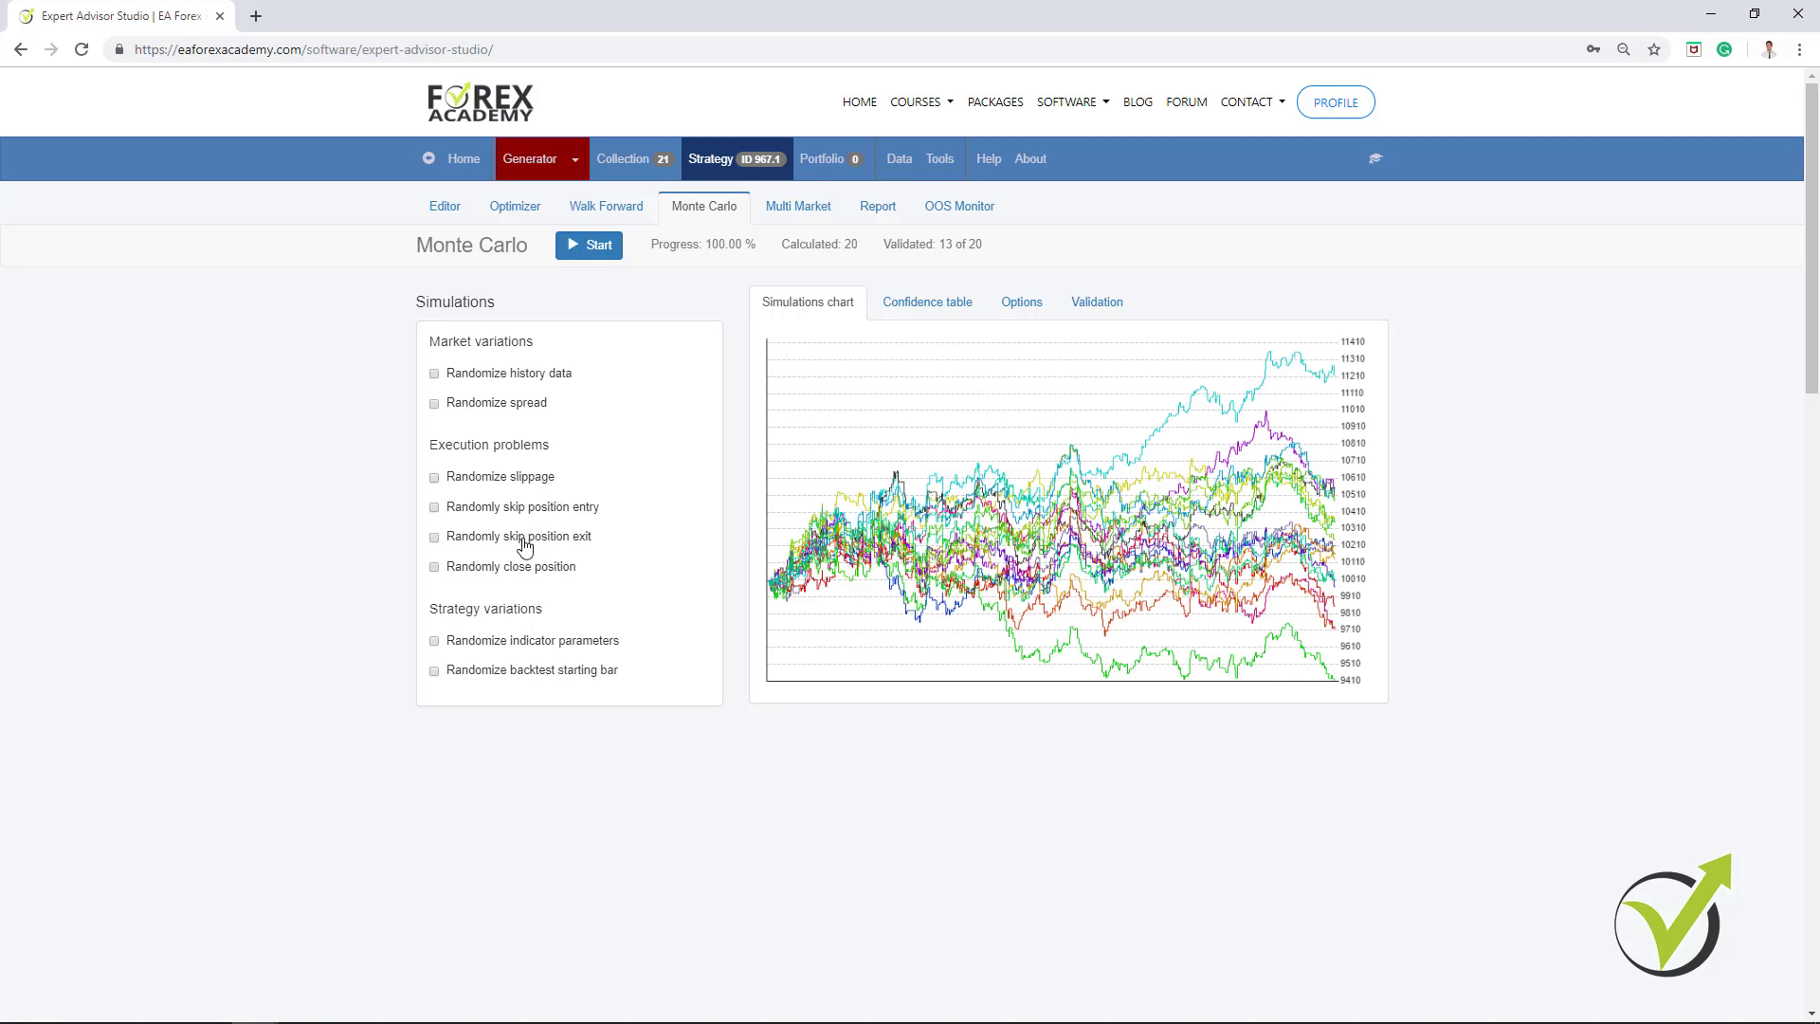
pyautogui.click(528, 651)
pyautogui.click(601, 245)
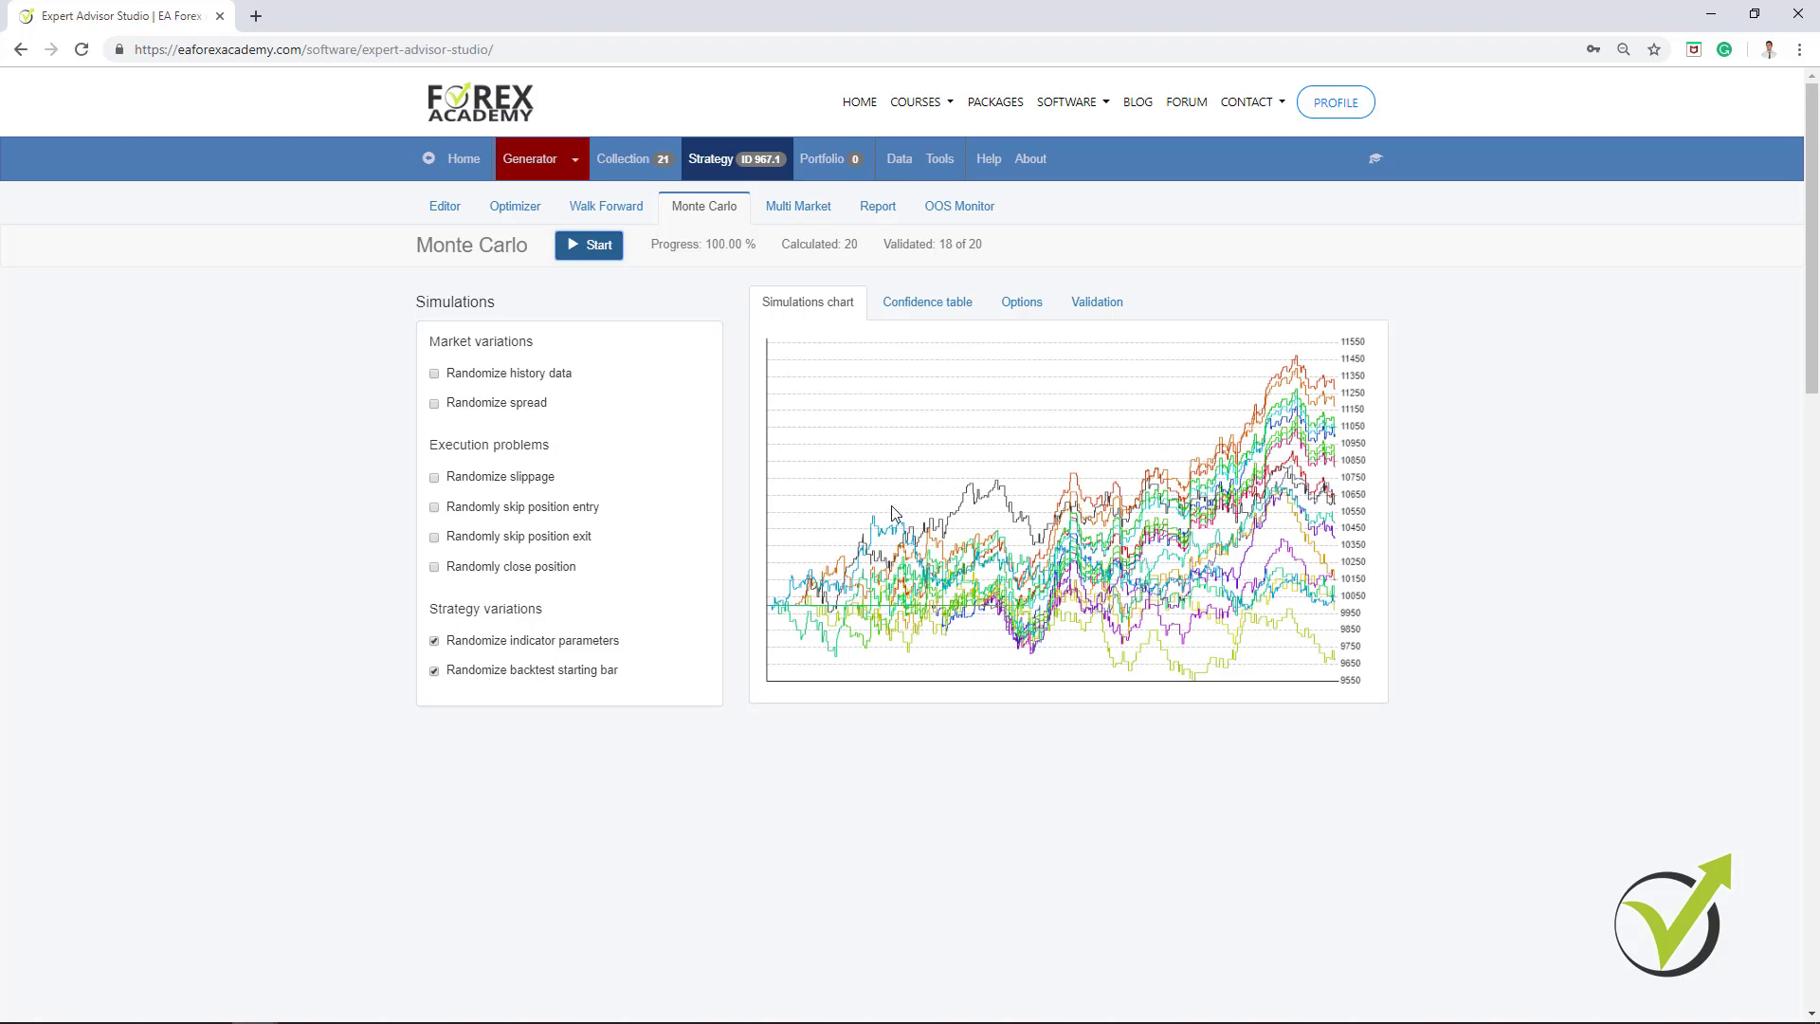
# Browse the 21-strategy collection led by 979.1, then reopen Monte Carlo for strategy 967.1.
pyautogui.click(637, 163)
pyautogui.scroll(-5, 974, 773)
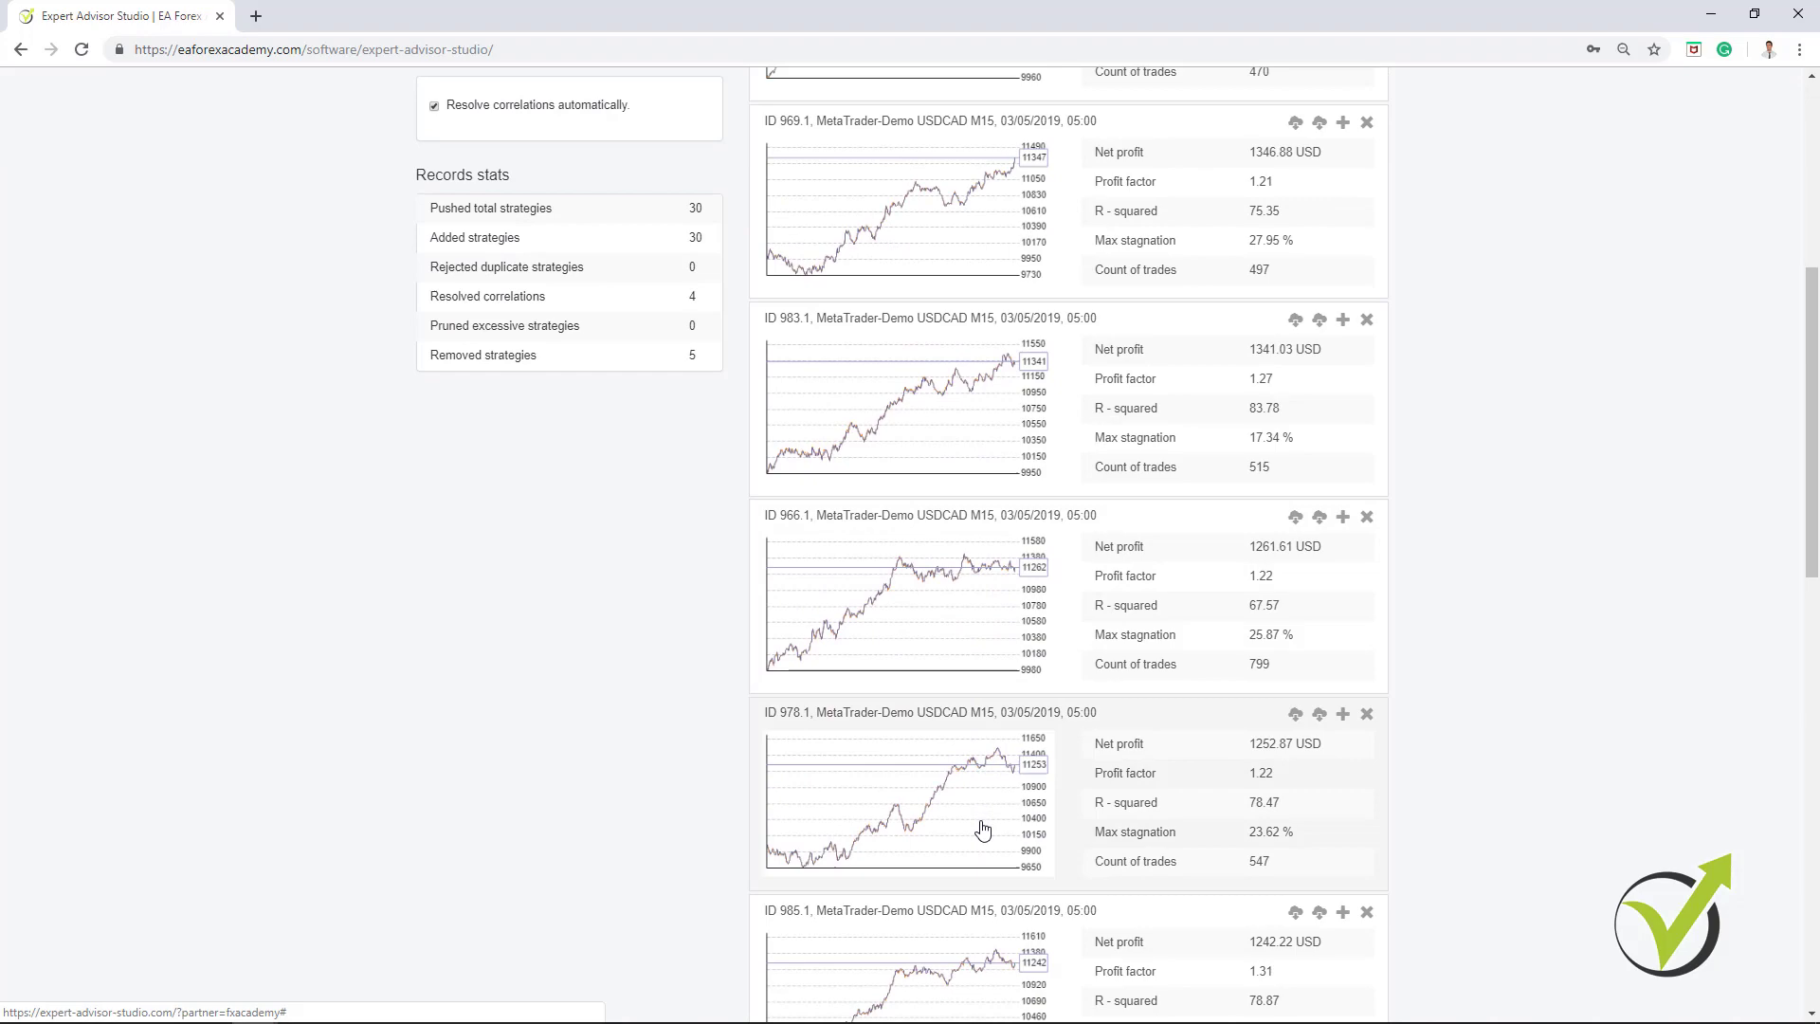
pyautogui.scroll(6, 979, 832)
pyautogui.scroll(-3, 979, 833)
pyautogui.scroll(-5, 982, 831)
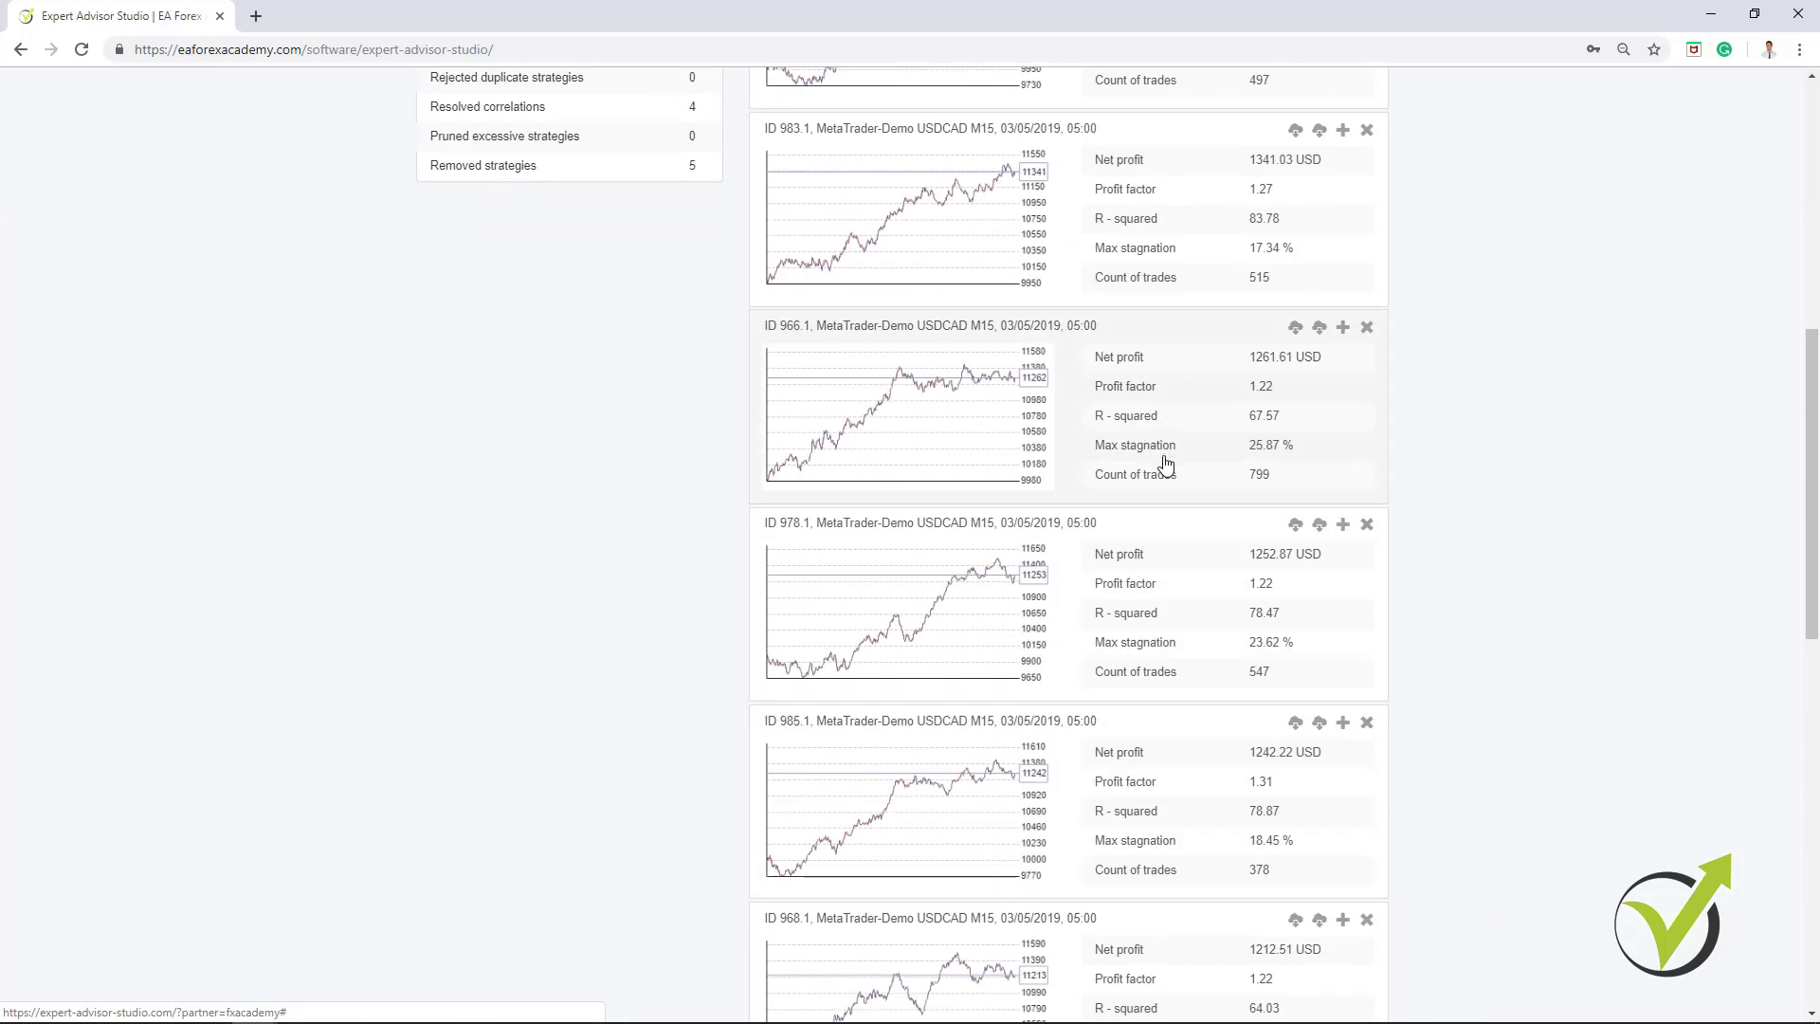
pyautogui.scroll(1, 1014, 758)
pyautogui.scroll(8, 1015, 754)
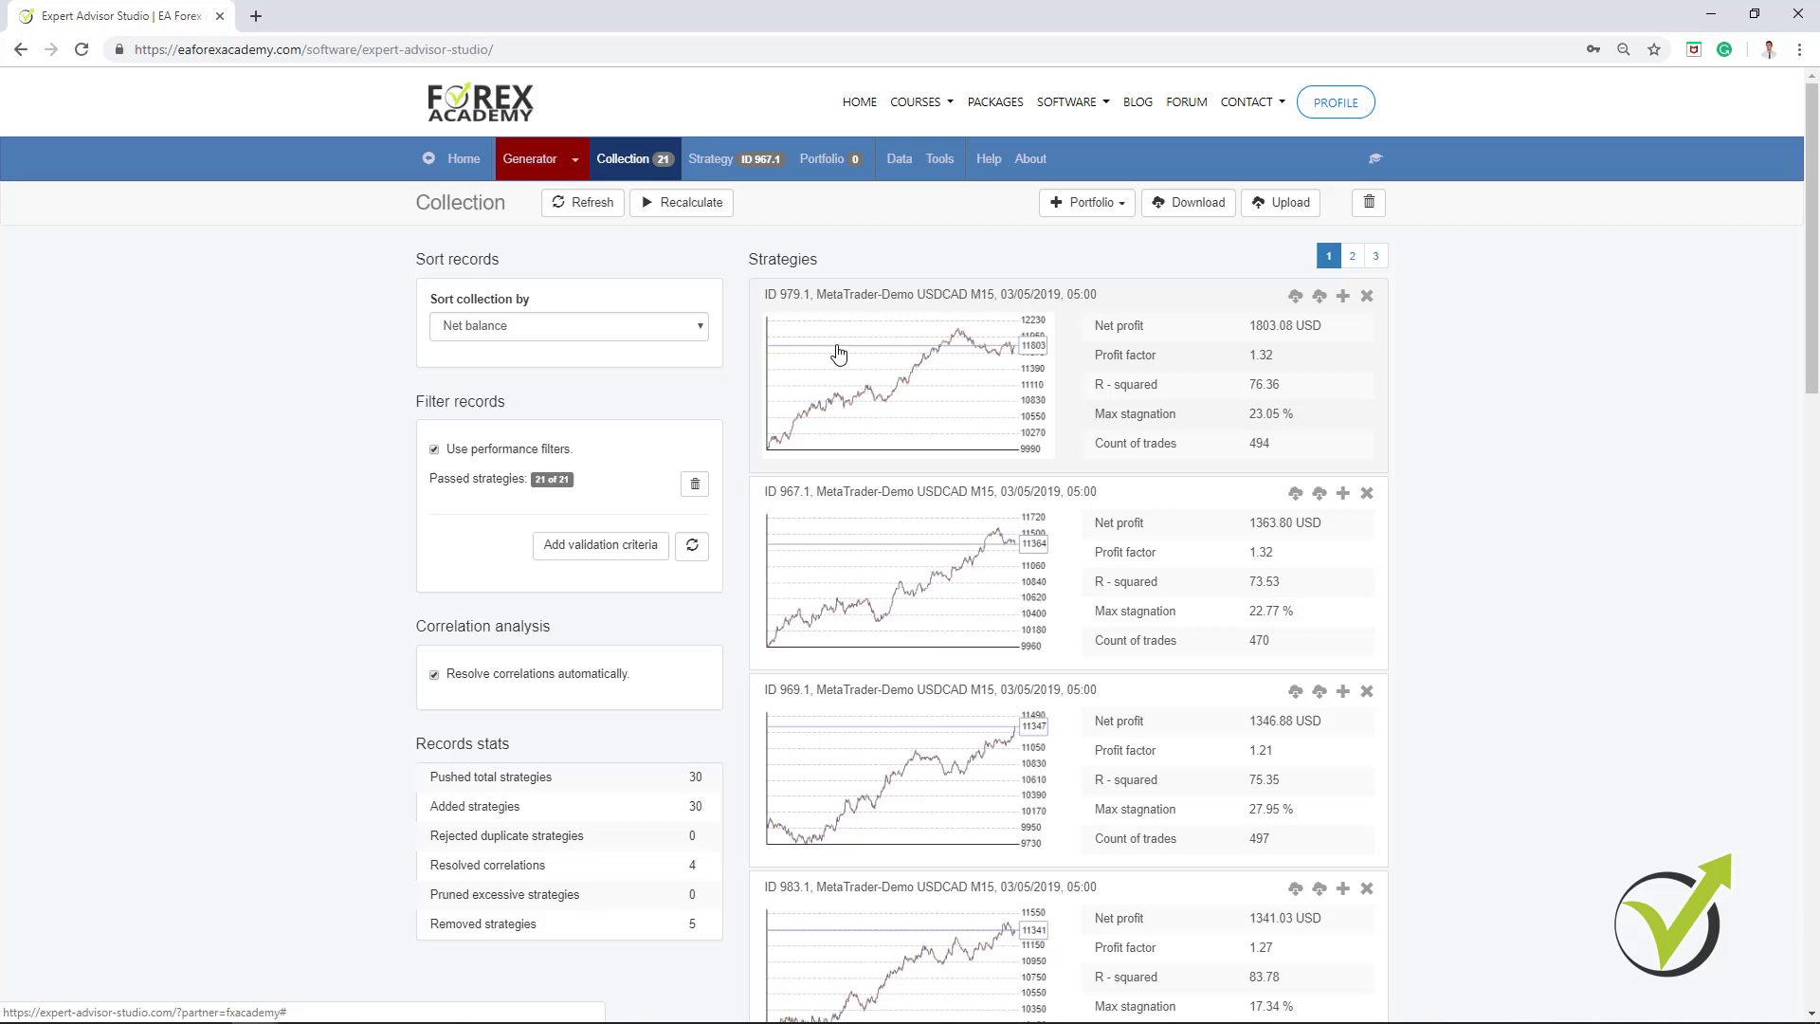
pyautogui.click(729, 158)
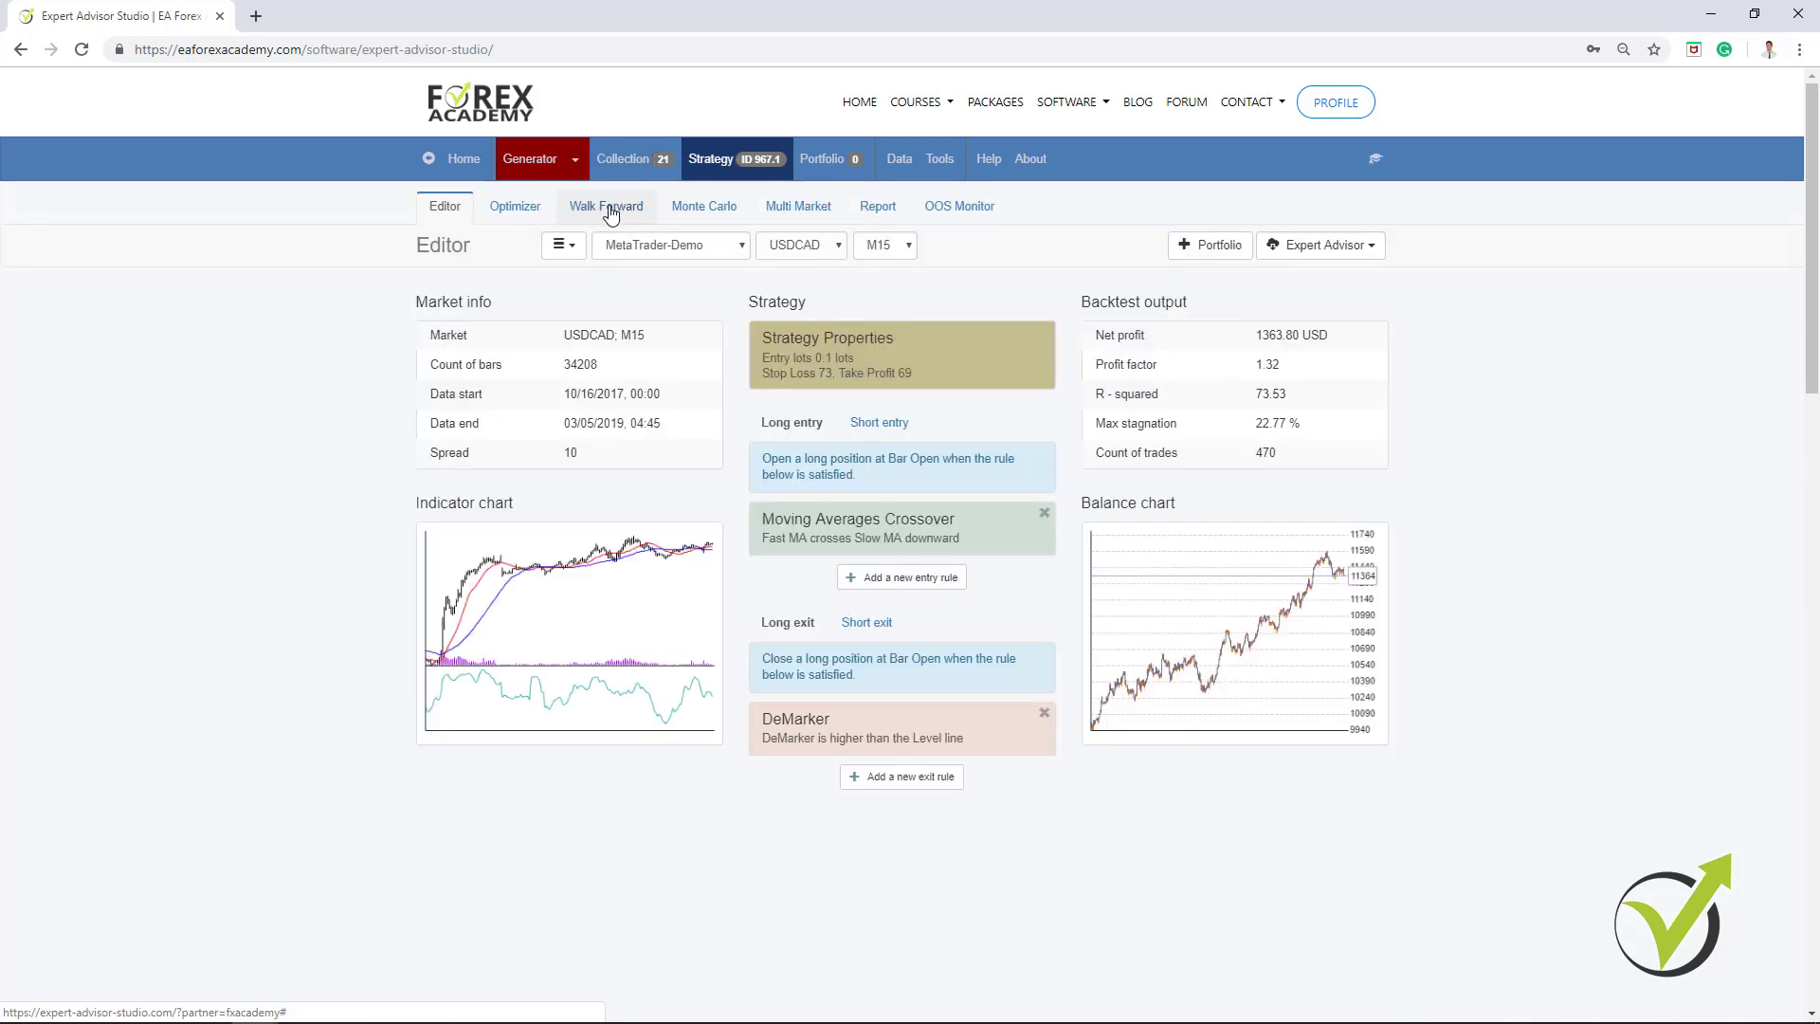
pyautogui.click(700, 203)
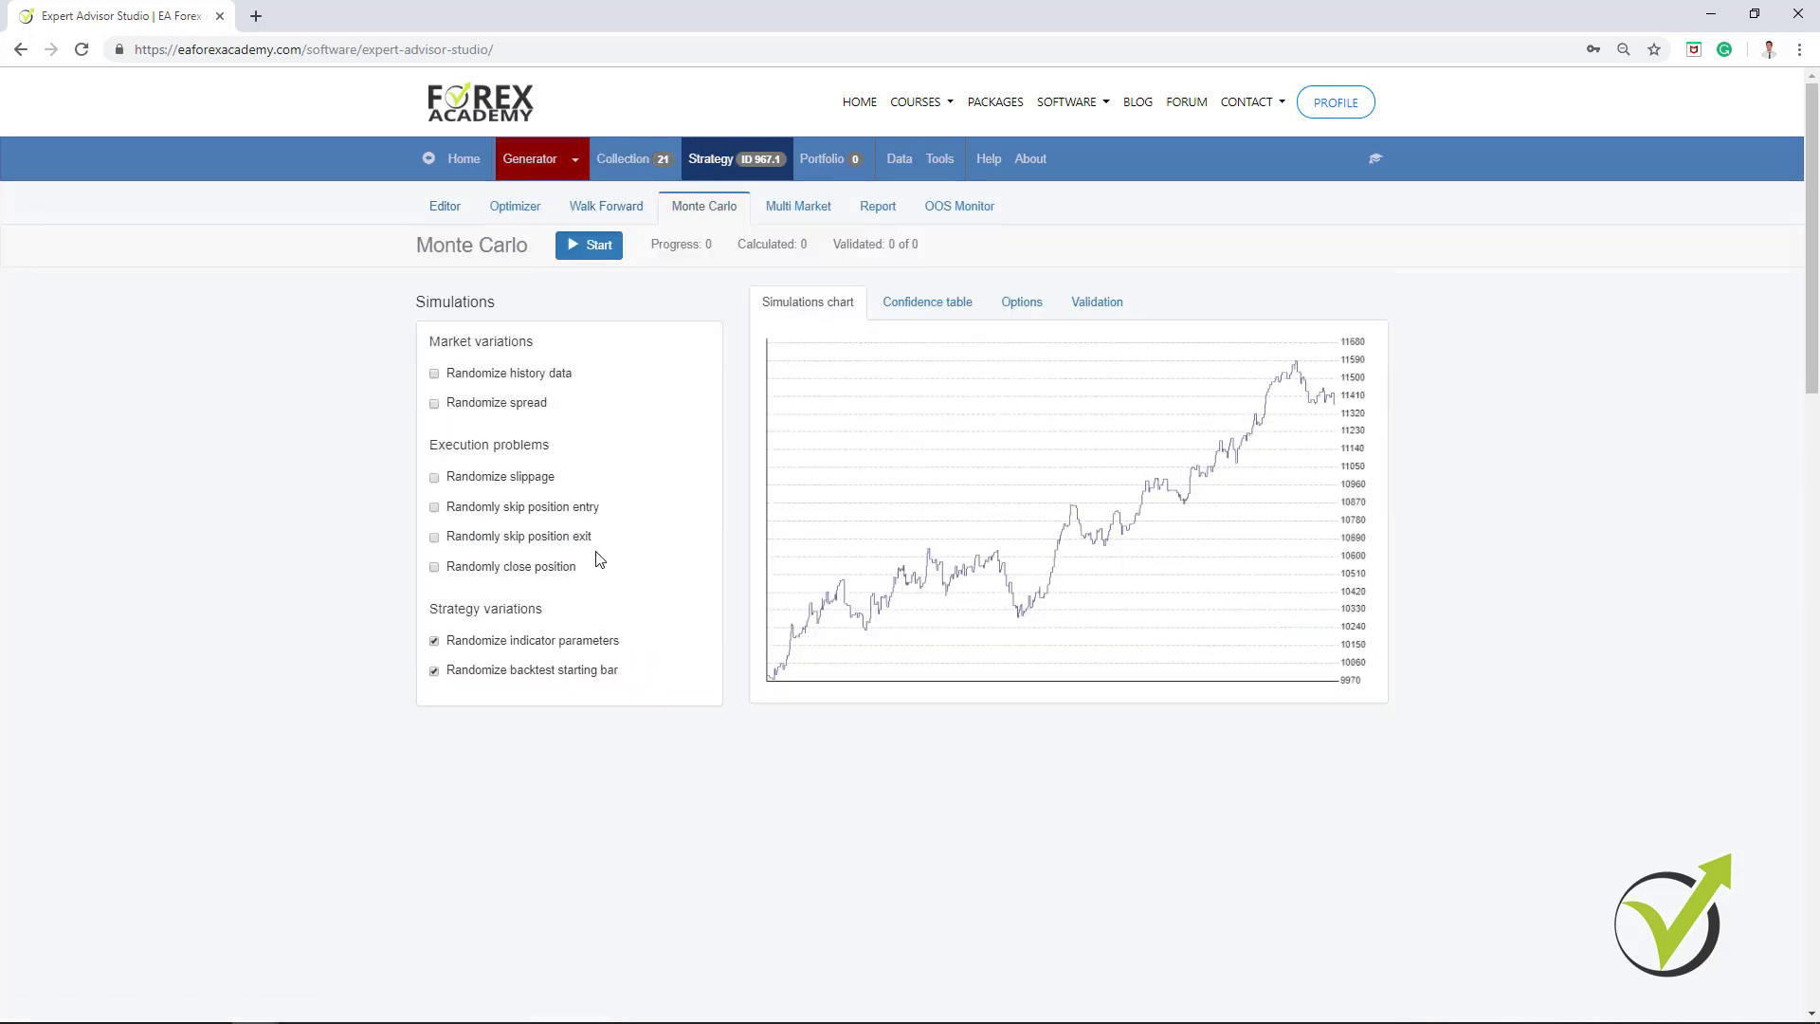